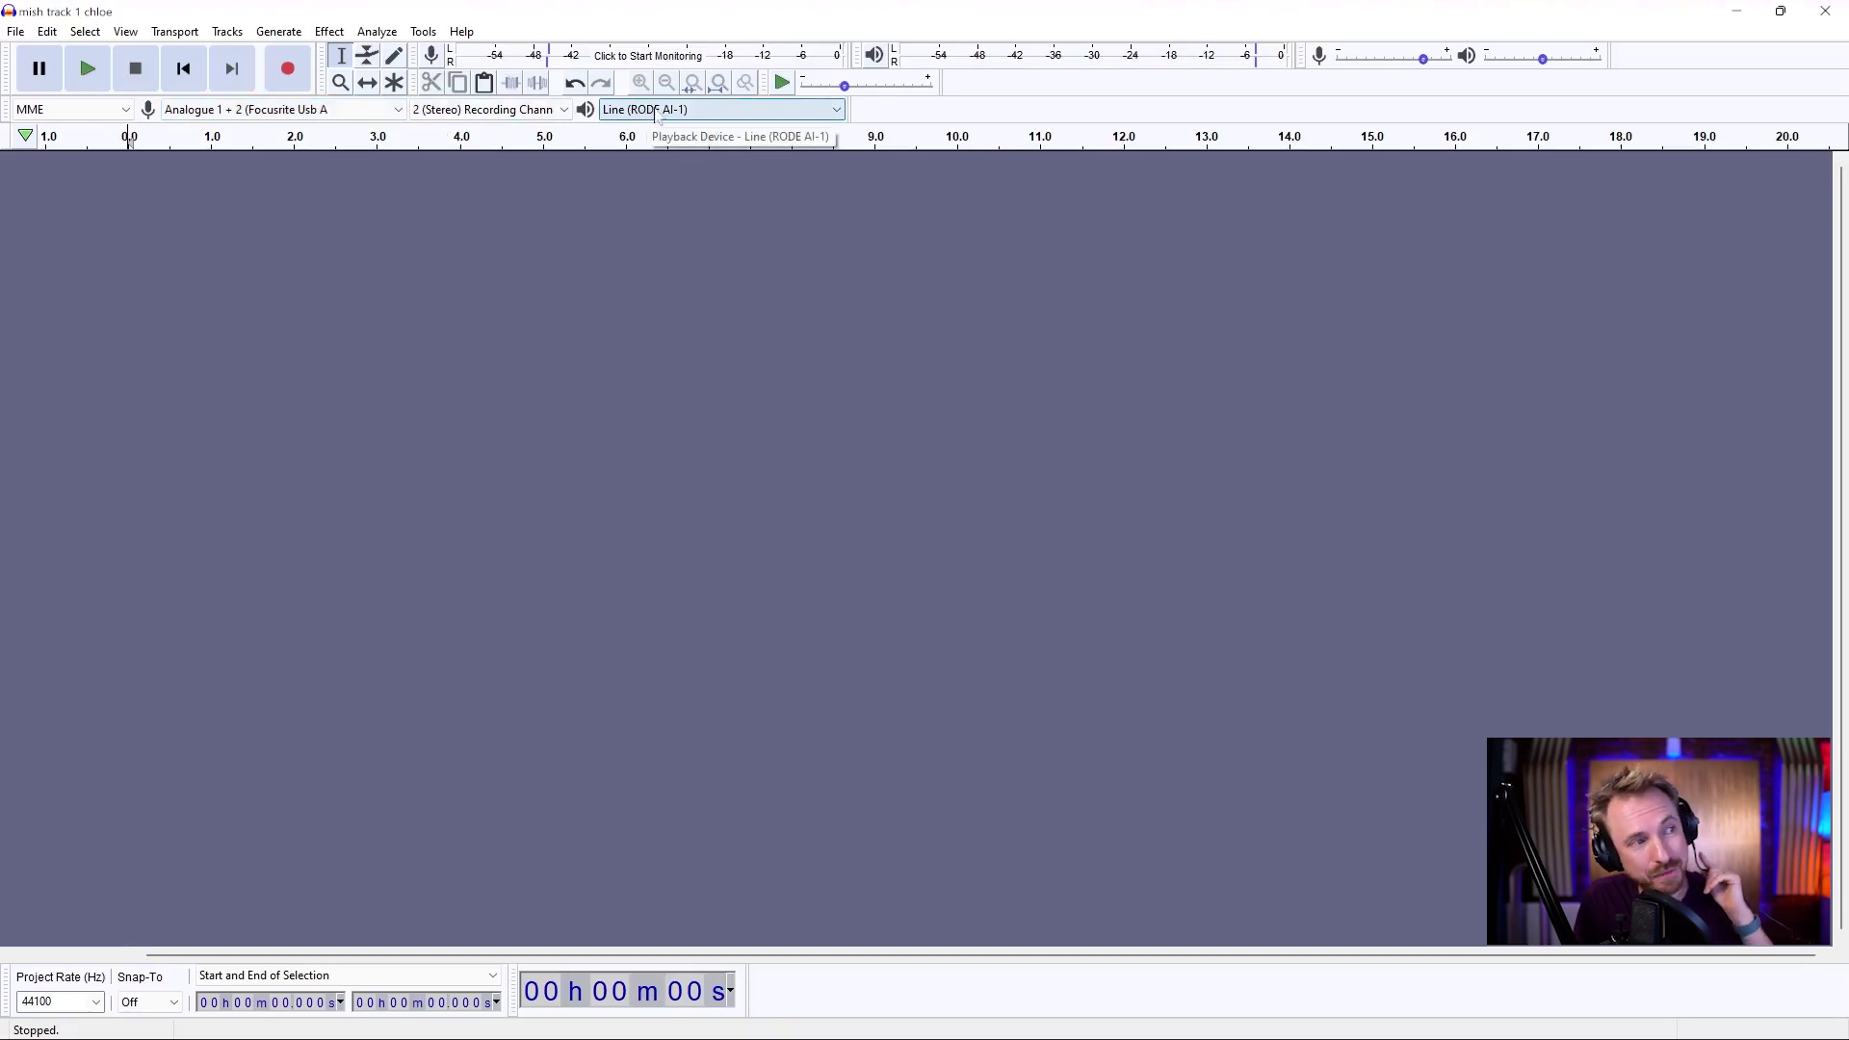
# - Record and delete a stereo test track, then import 'mish track 1 chloe.mp3' and 'mish track 2 michelle.mp3'
pyautogui.click(486, 109)
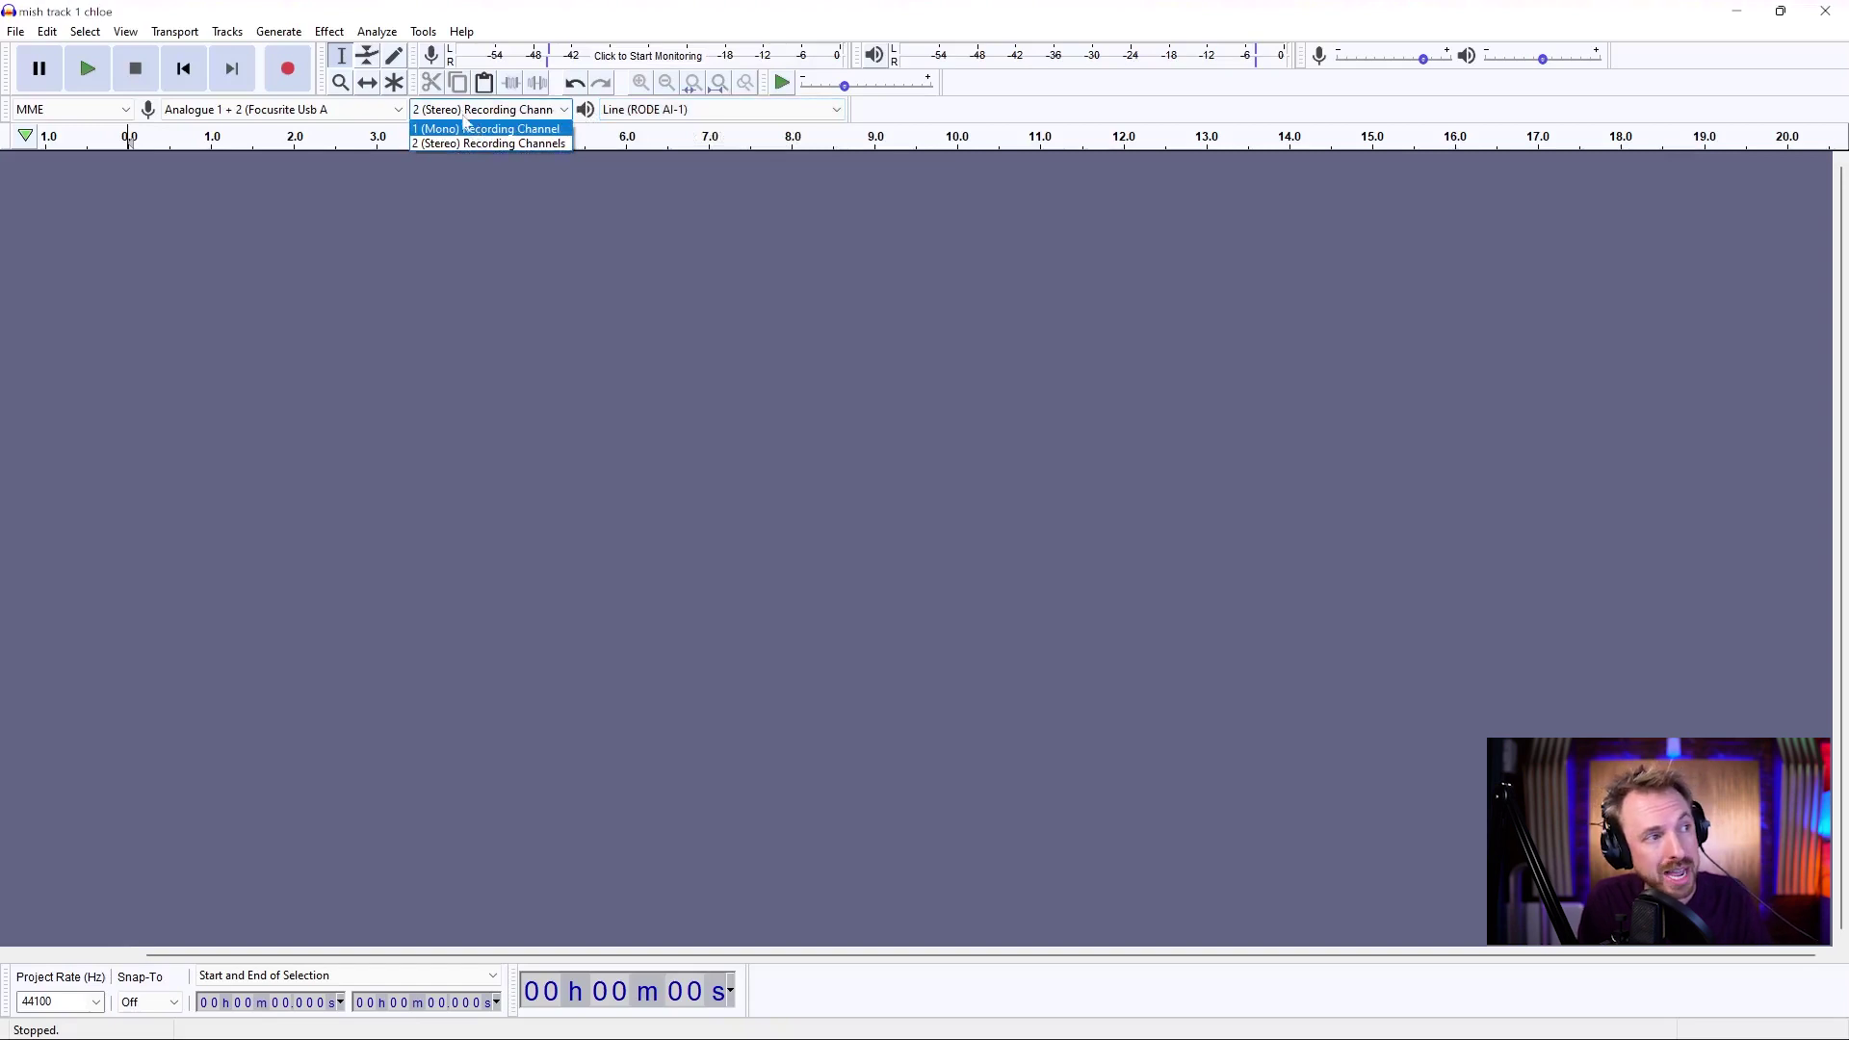
pyautogui.click(488, 142)
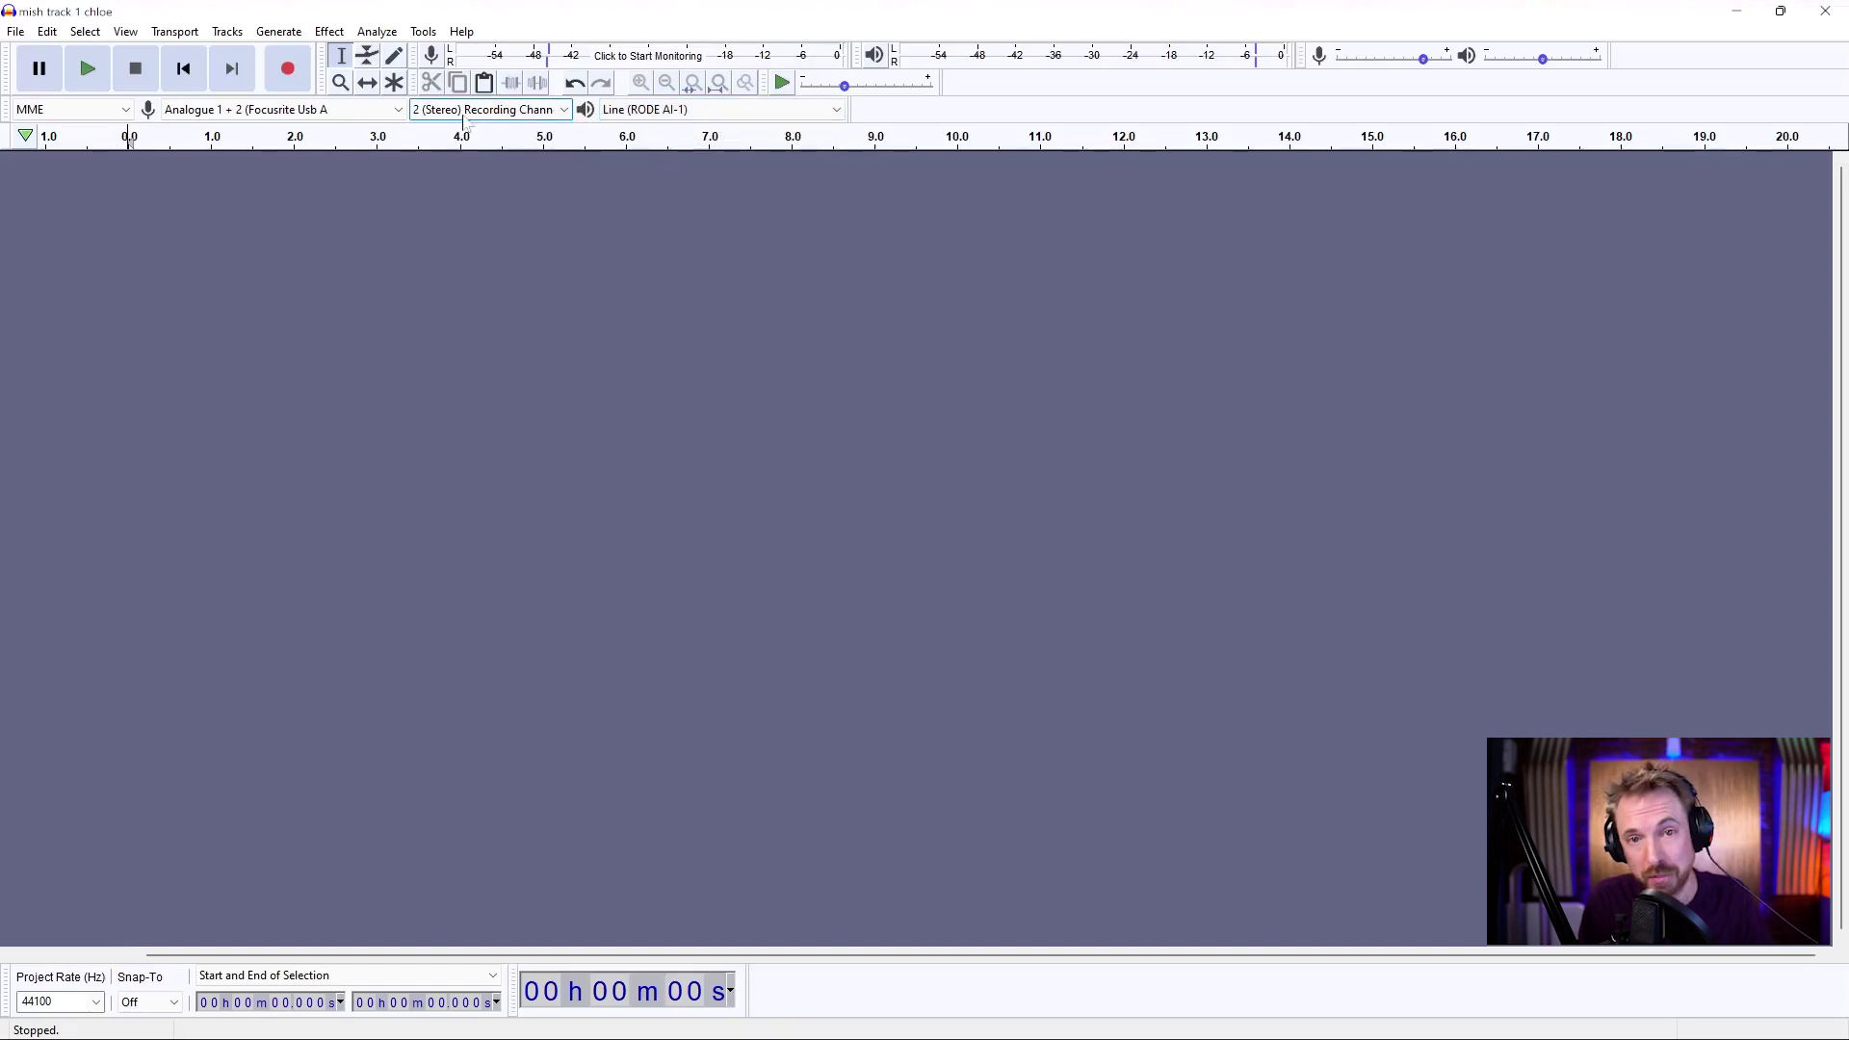
pyautogui.click(278, 81)
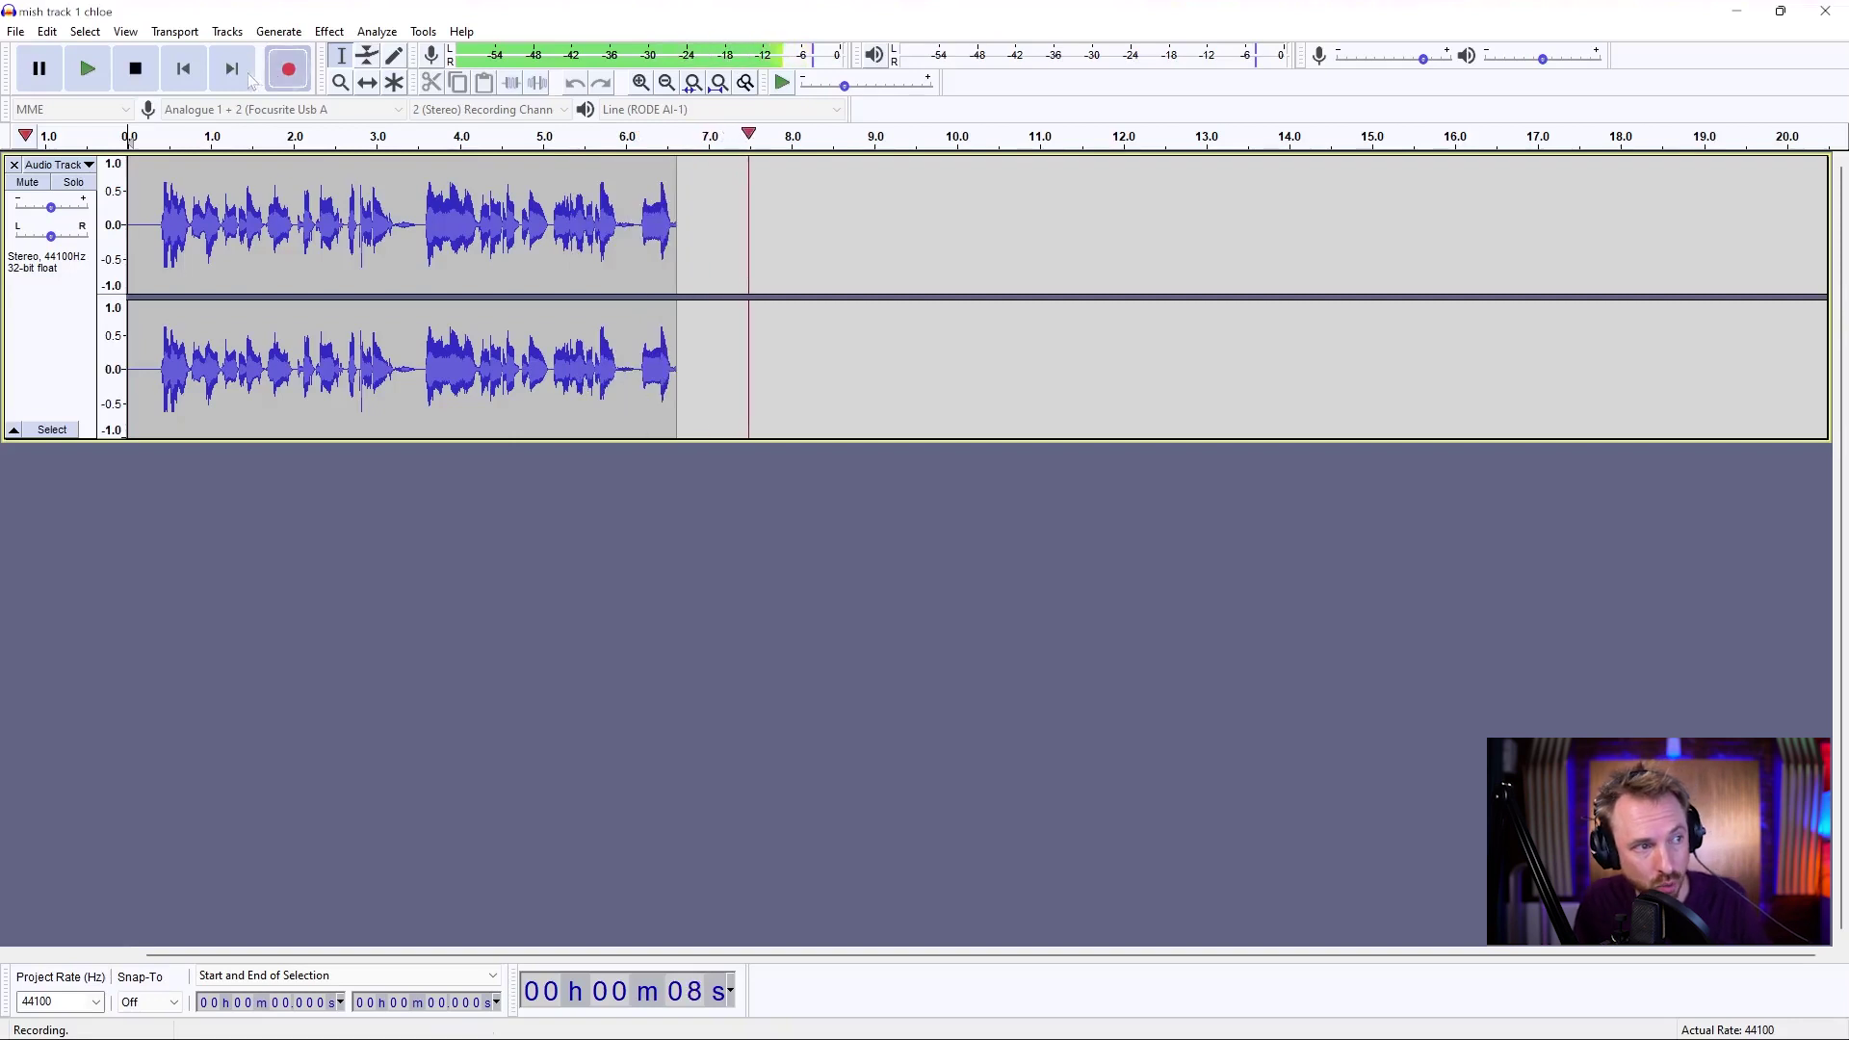
pyautogui.click(135, 69)
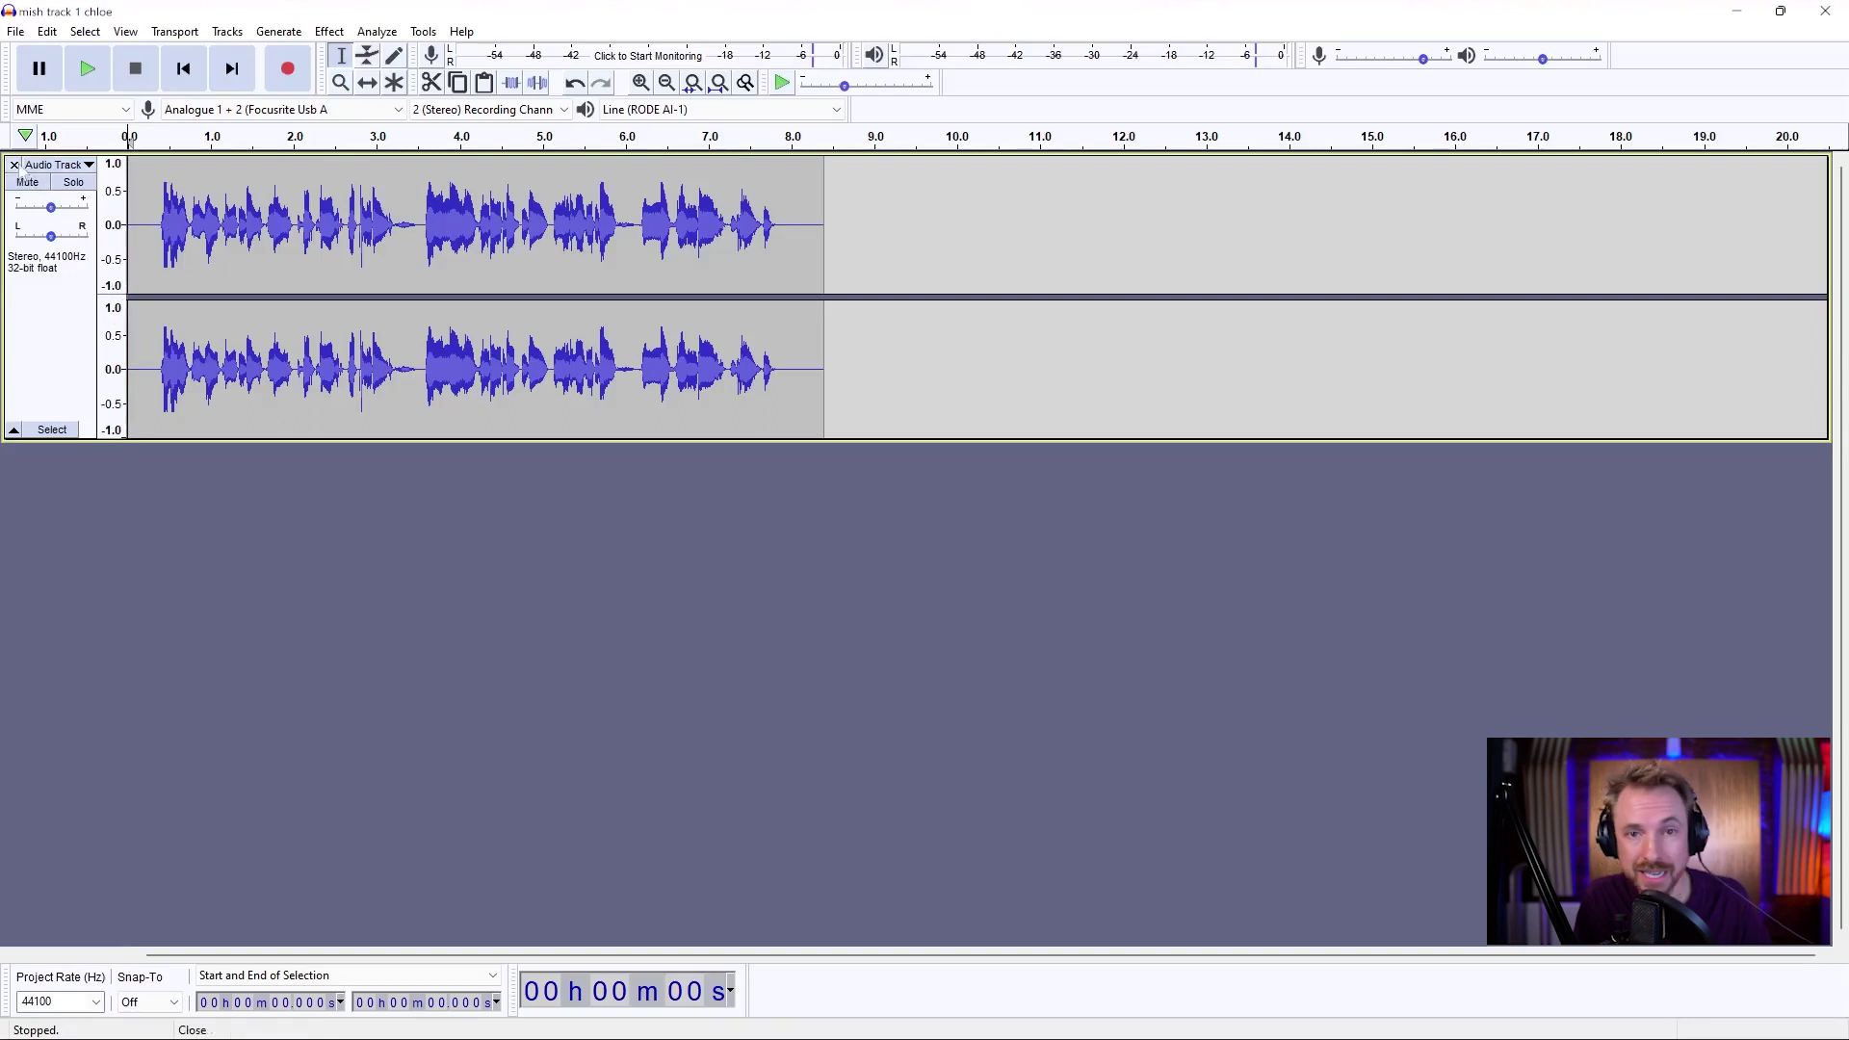
pyautogui.click(15, 165)
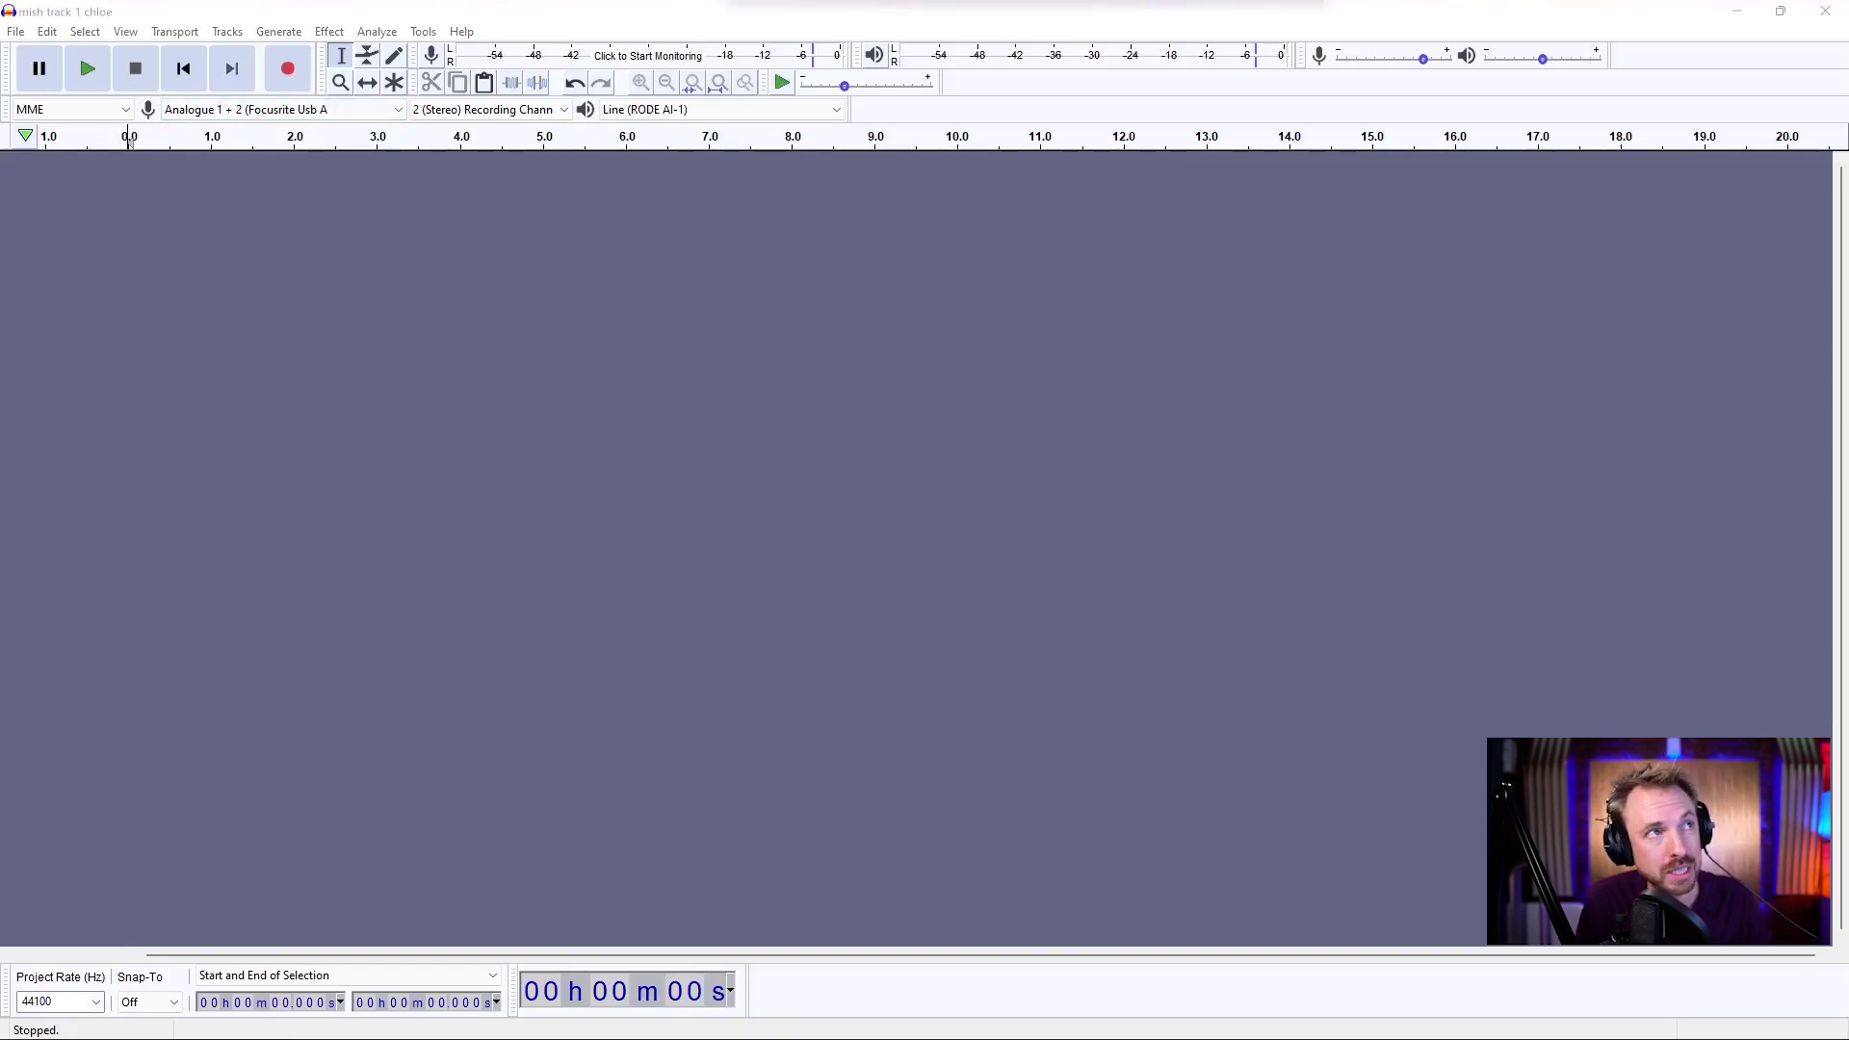
pyautogui.moveTo(783, 155); pyautogui.dragTo(489, 584)
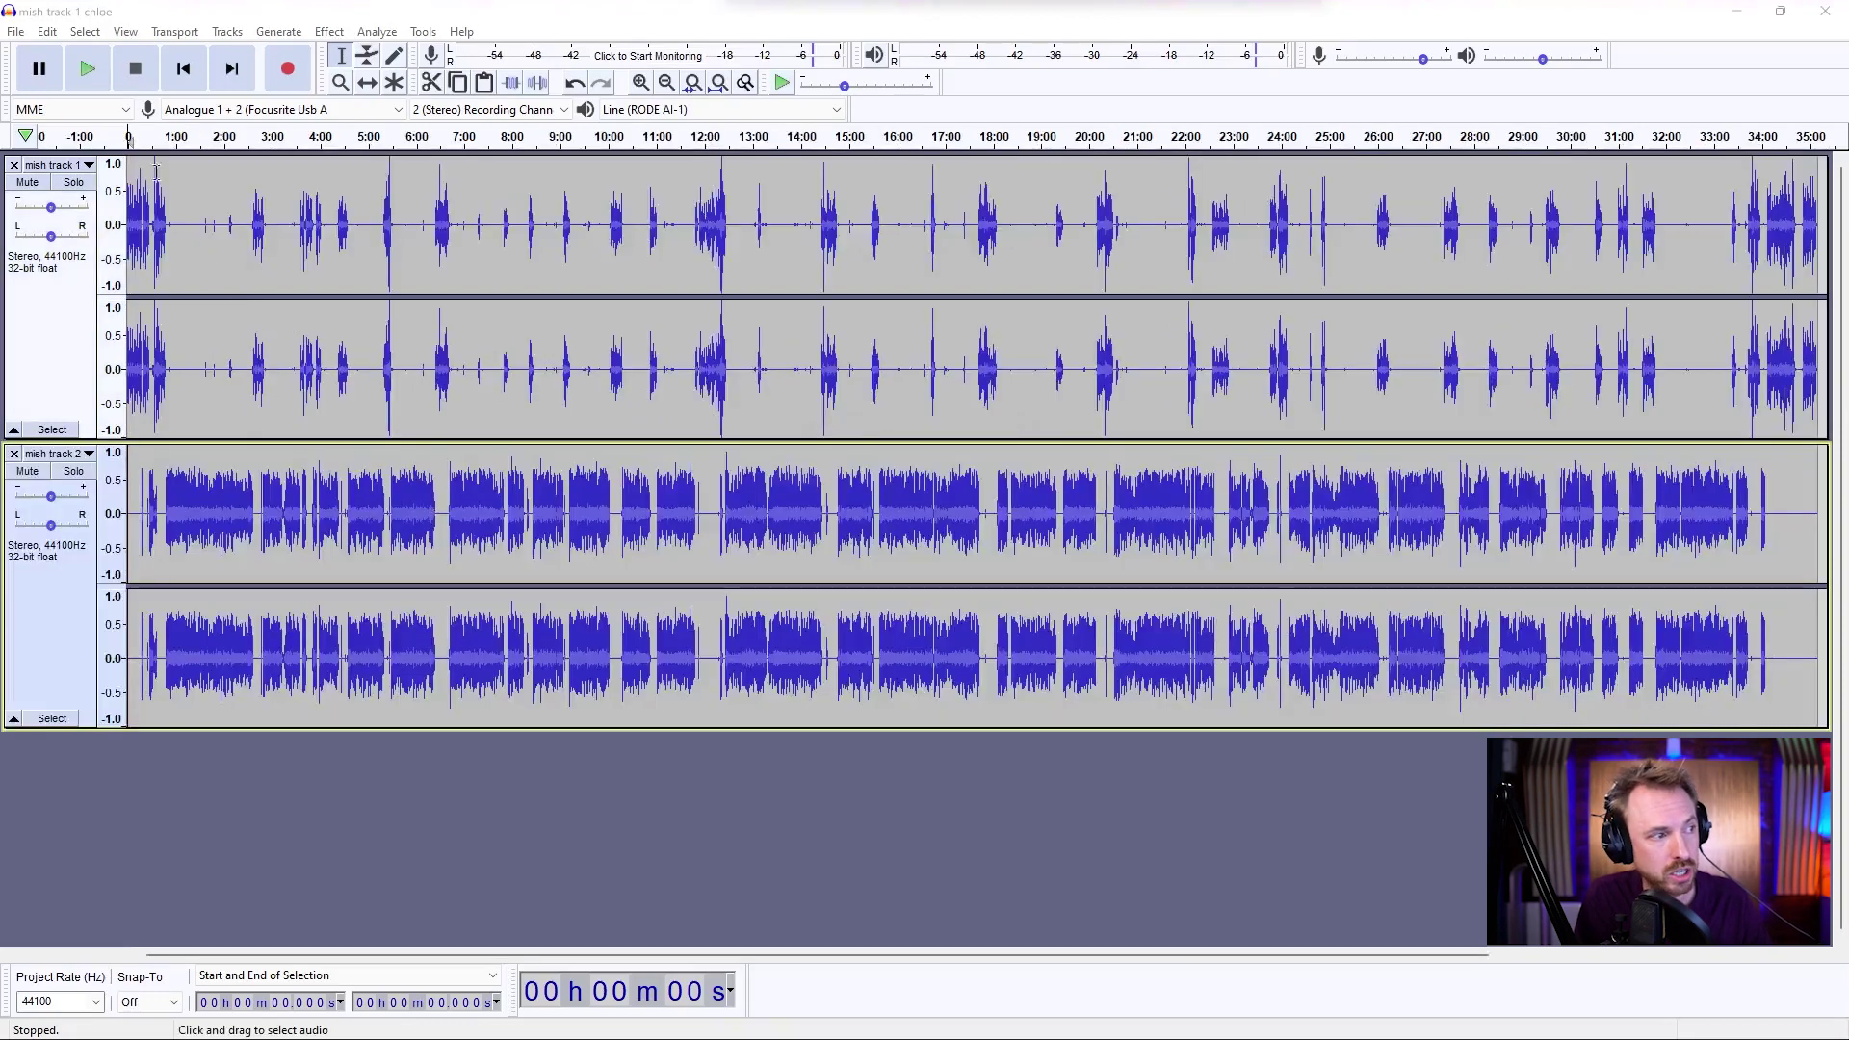
# - Zoom the timeline in on roughly the 21–38 second stretch of both tracks
pyautogui.press('F4')
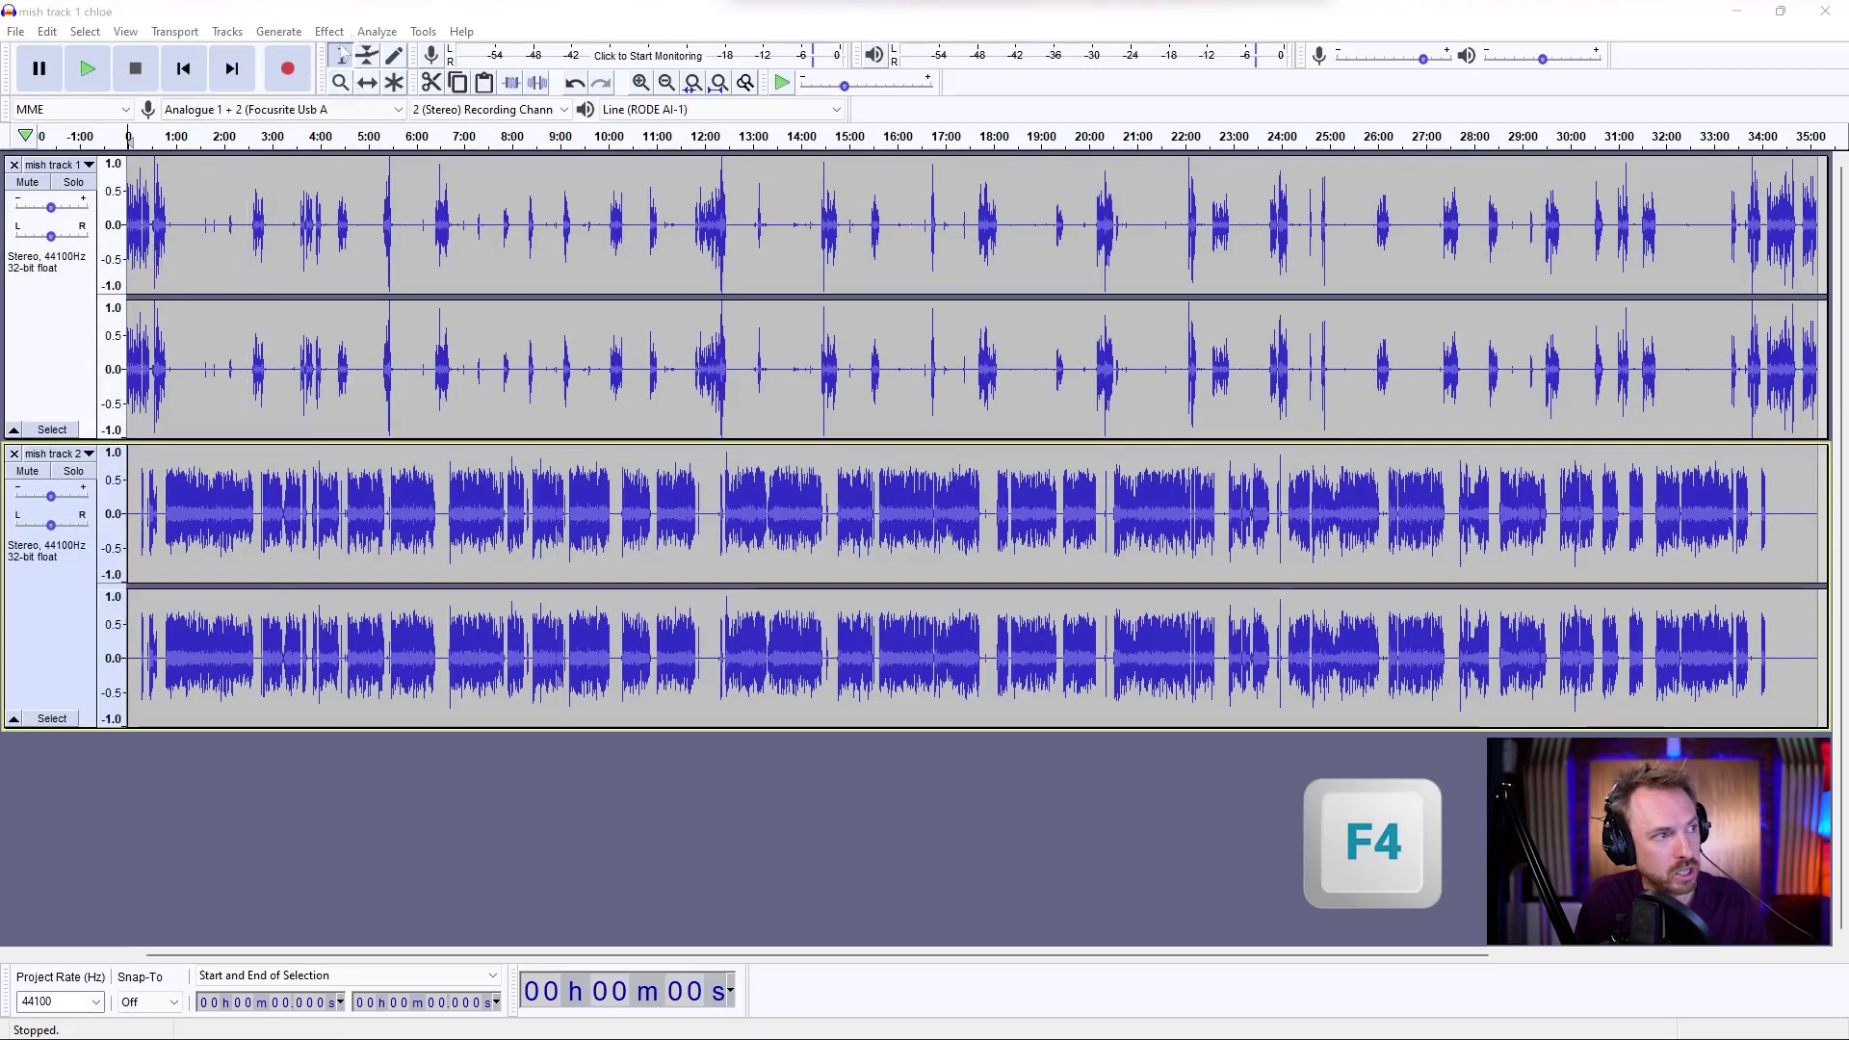
pyautogui.click(339, 85)
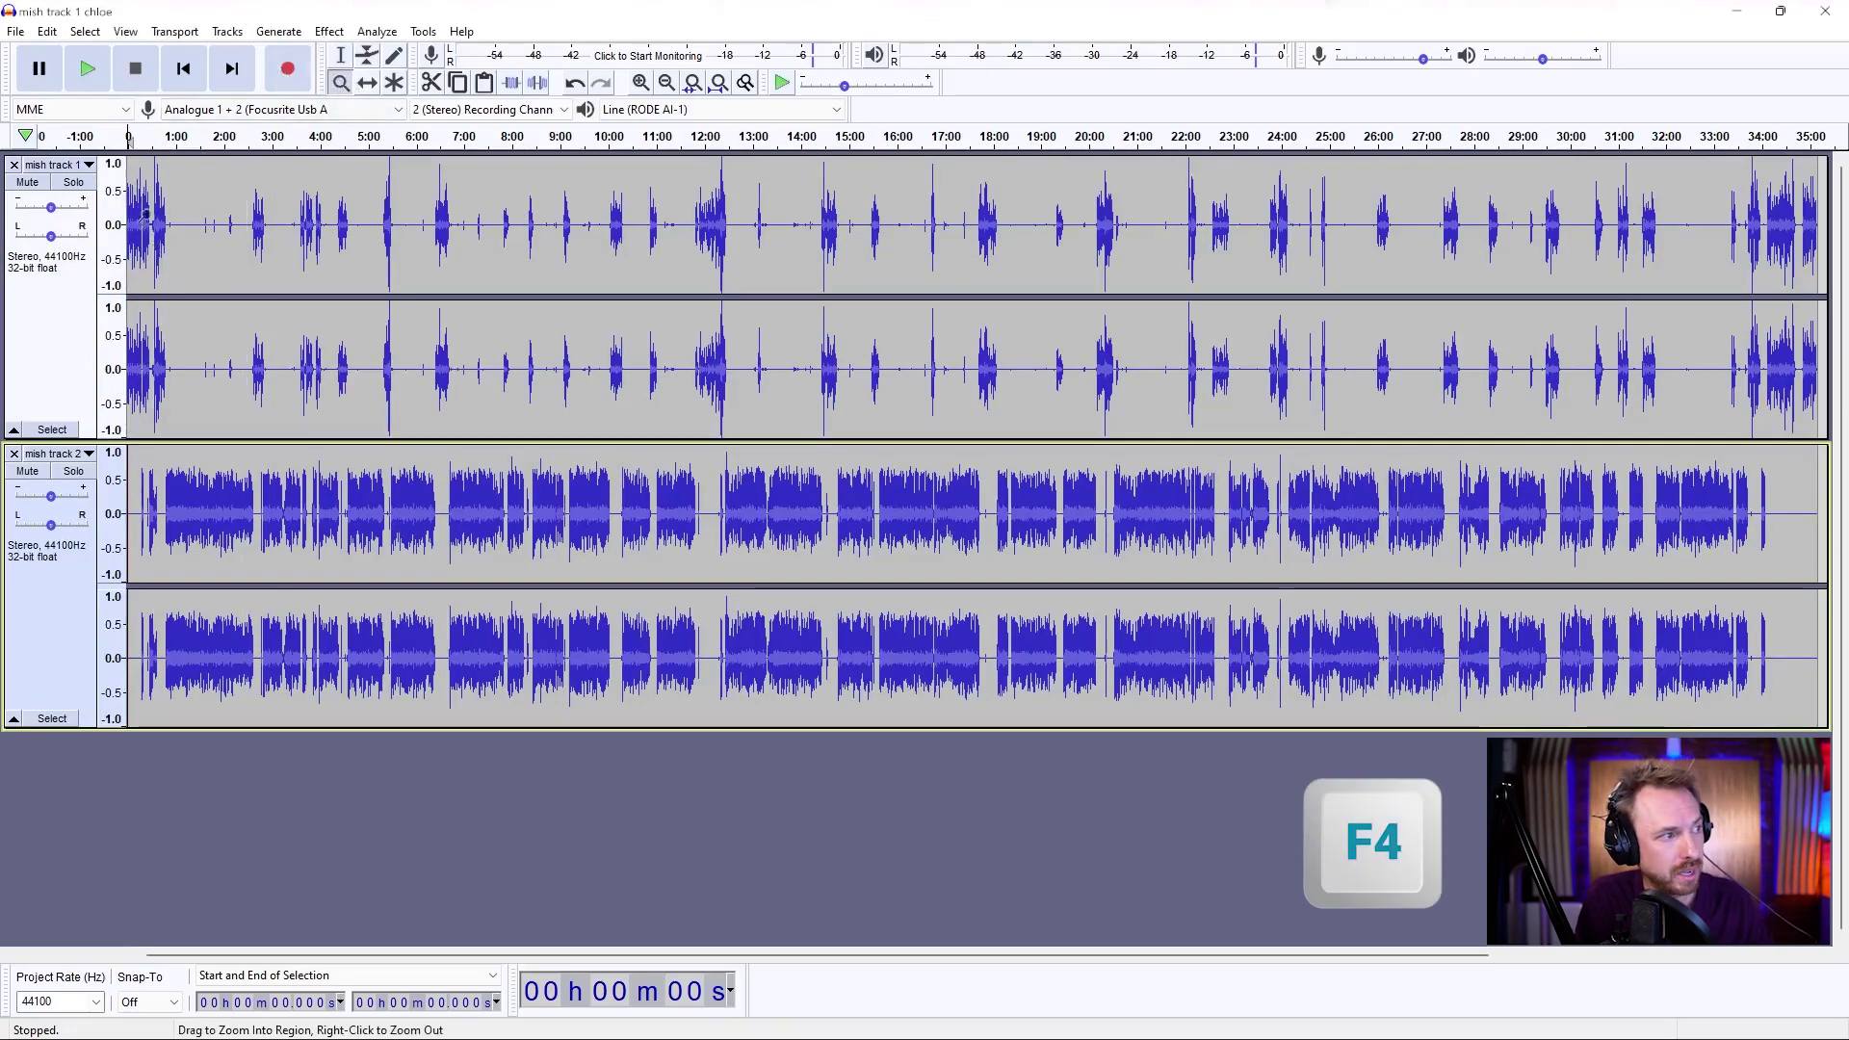
pyautogui.click(161, 345)
pyautogui.click(159, 348)
pyautogui.rightClick(154, 351)
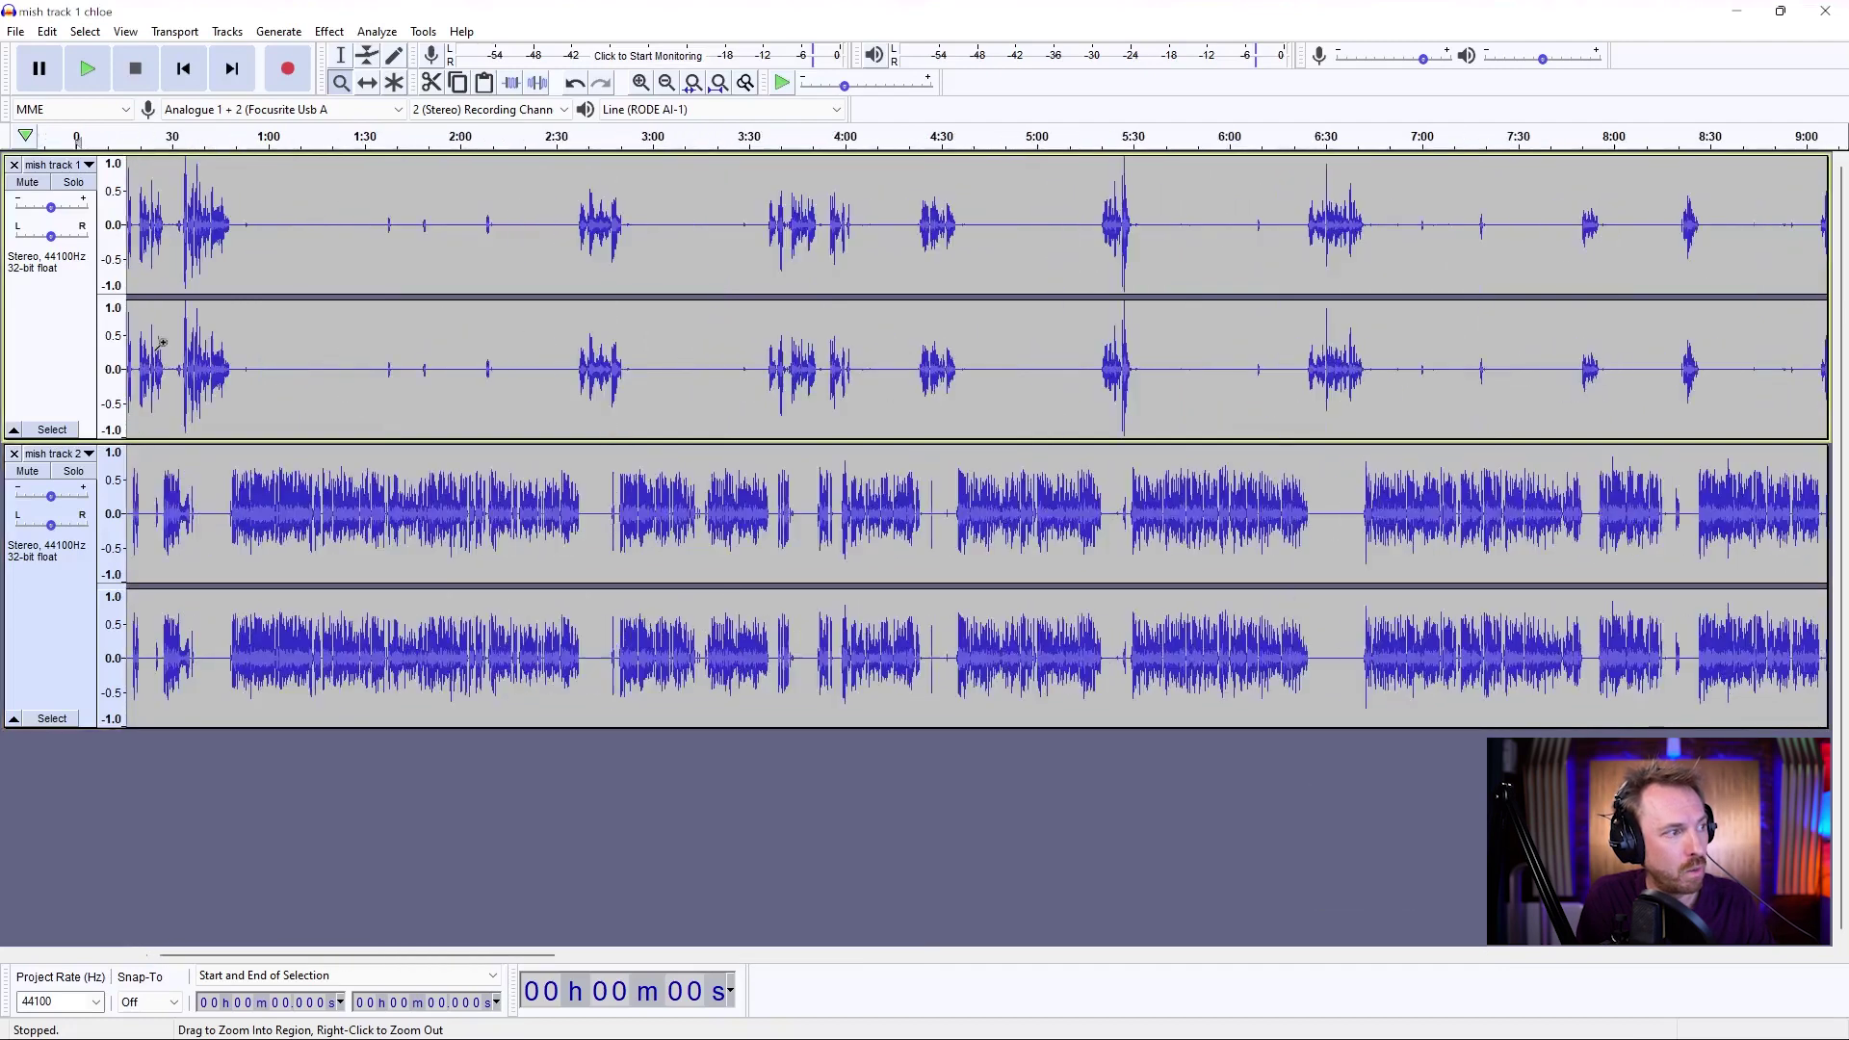
pyautogui.rightClick(149, 355)
pyautogui.click(149, 355)
pyautogui.click(150, 355)
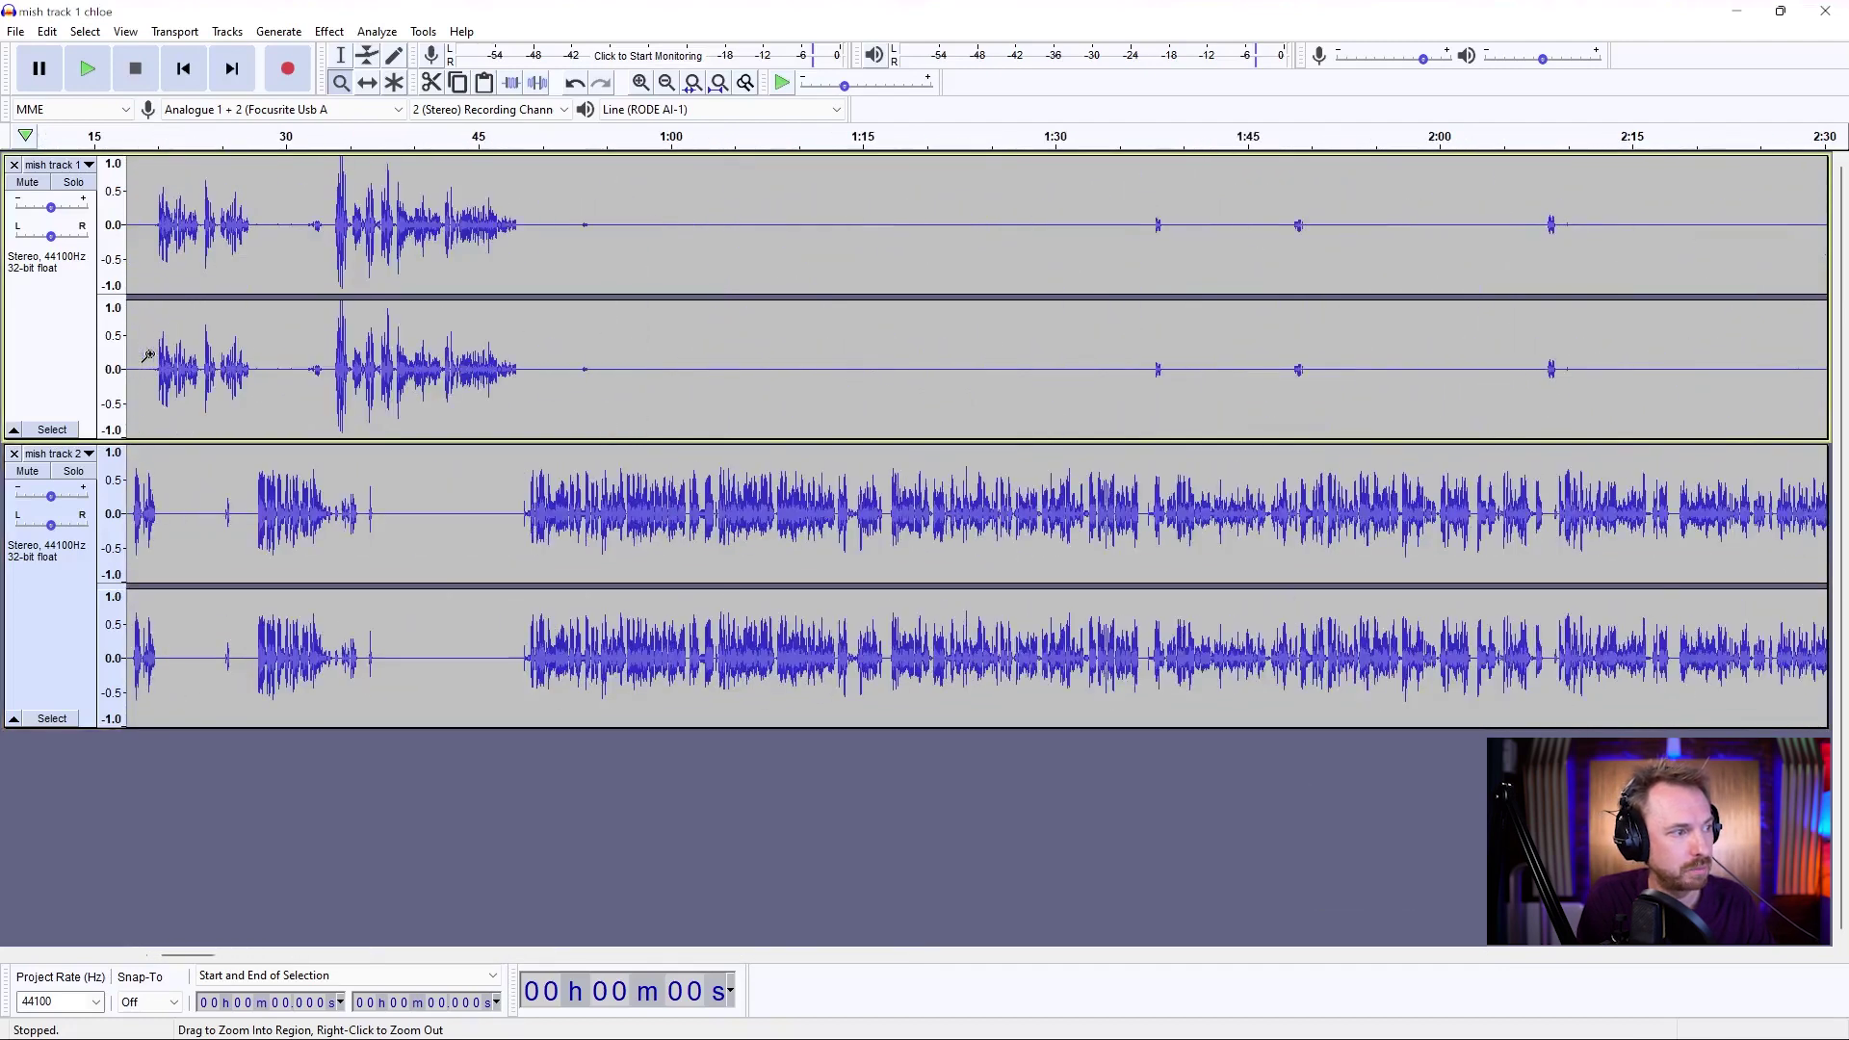
pyautogui.click(149, 357)
pyautogui.click(149, 356)
pyautogui.click(398, 229)
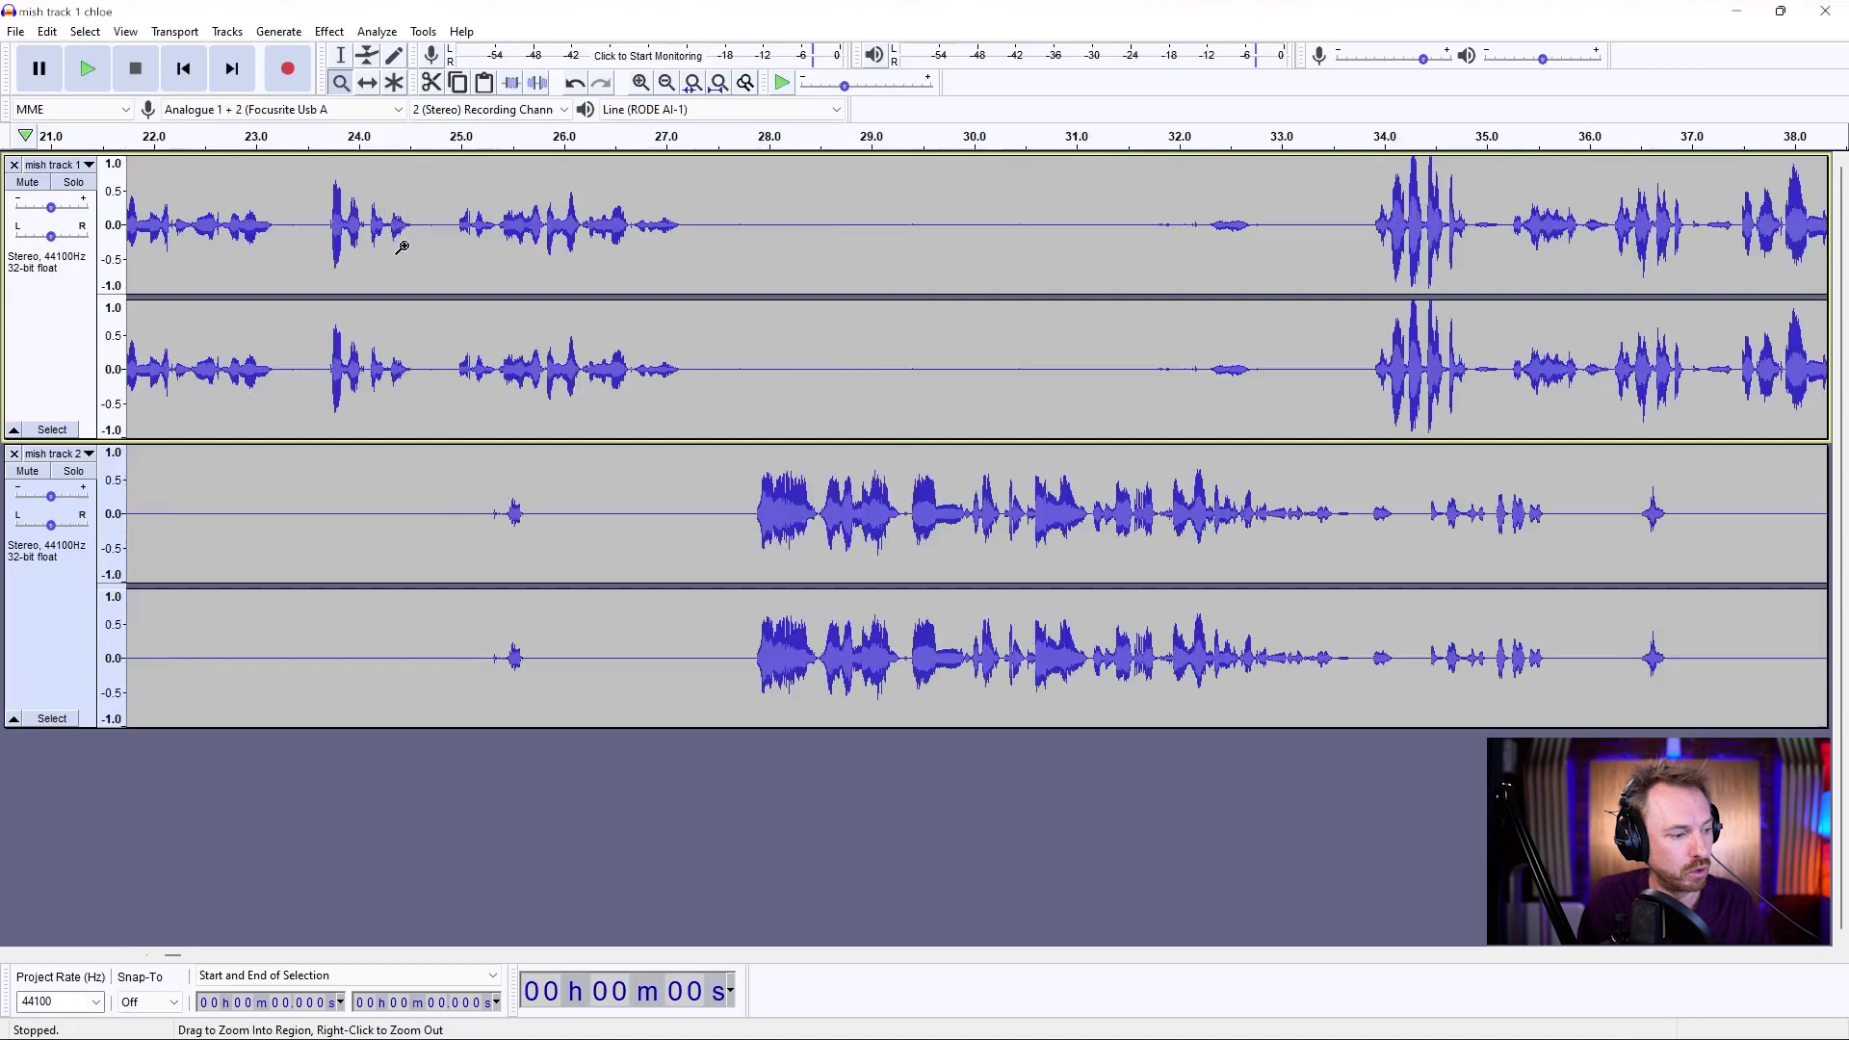
# - Play back from about 23.5 seconds and stop to listen
pyautogui.press('F1')
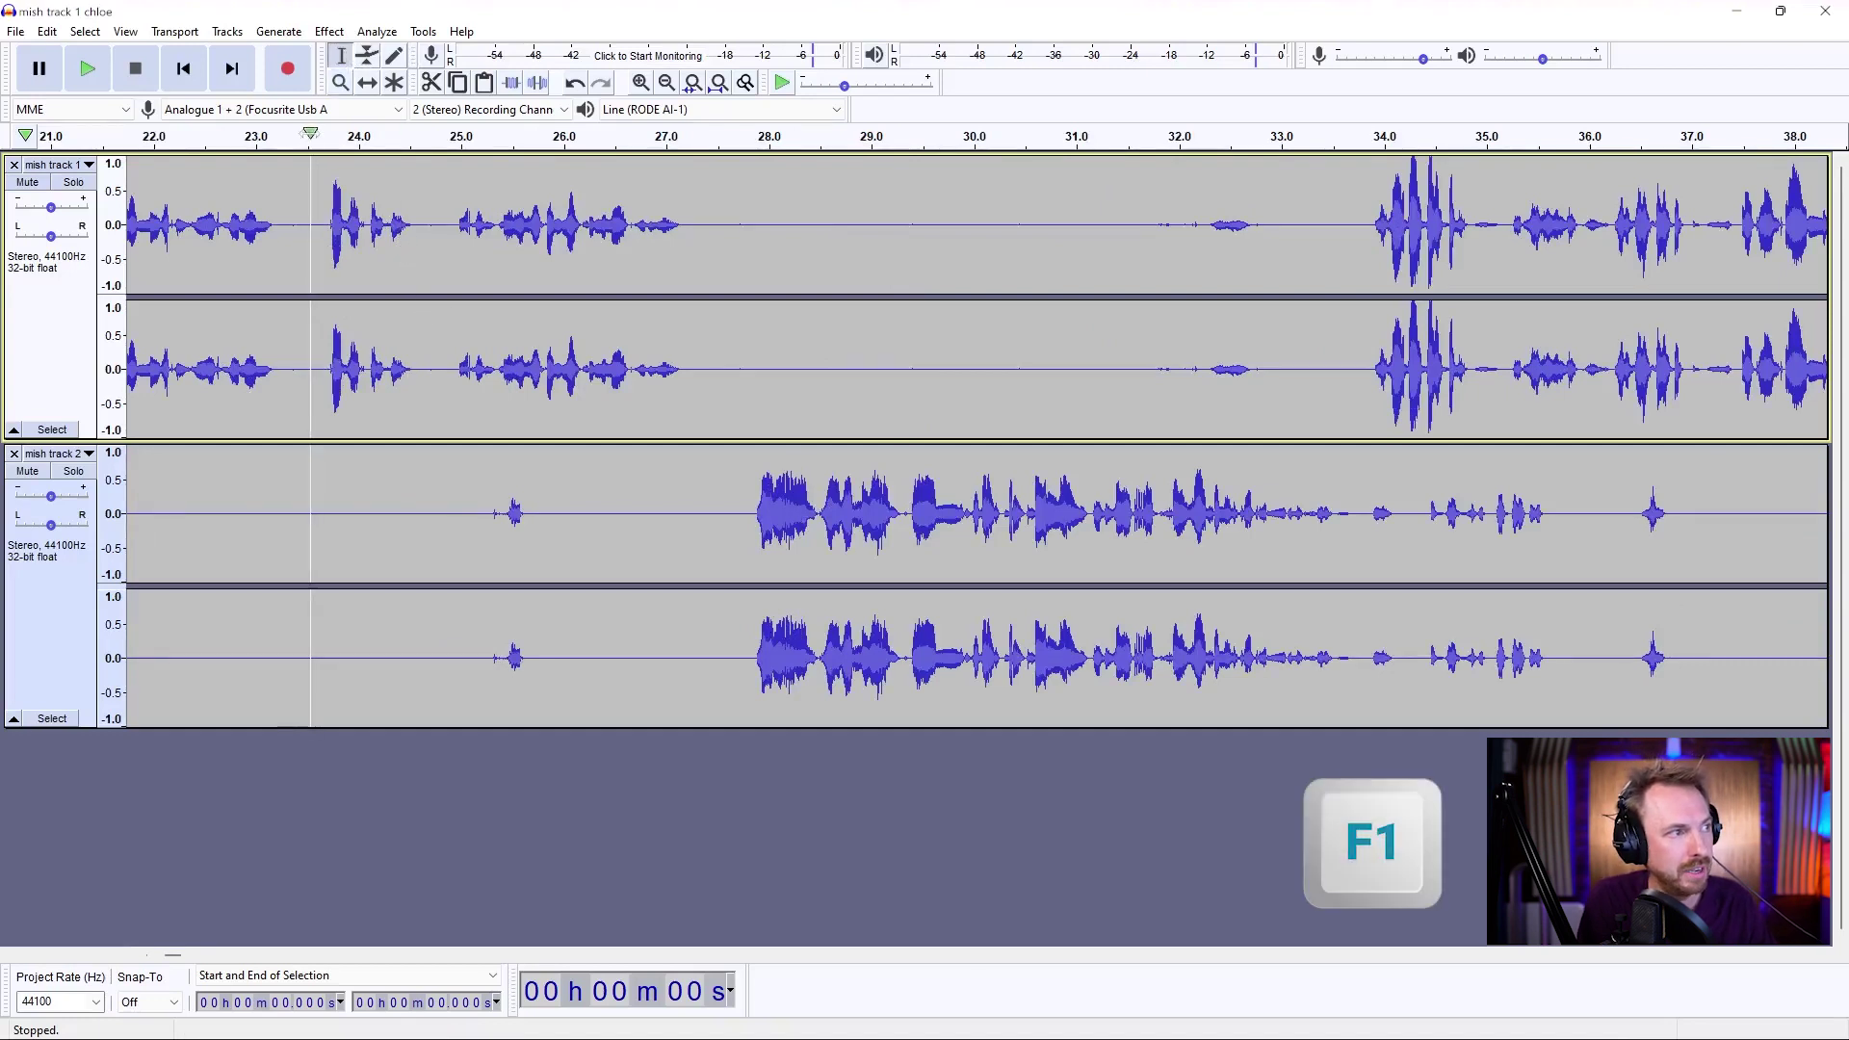
pyautogui.click(312, 138)
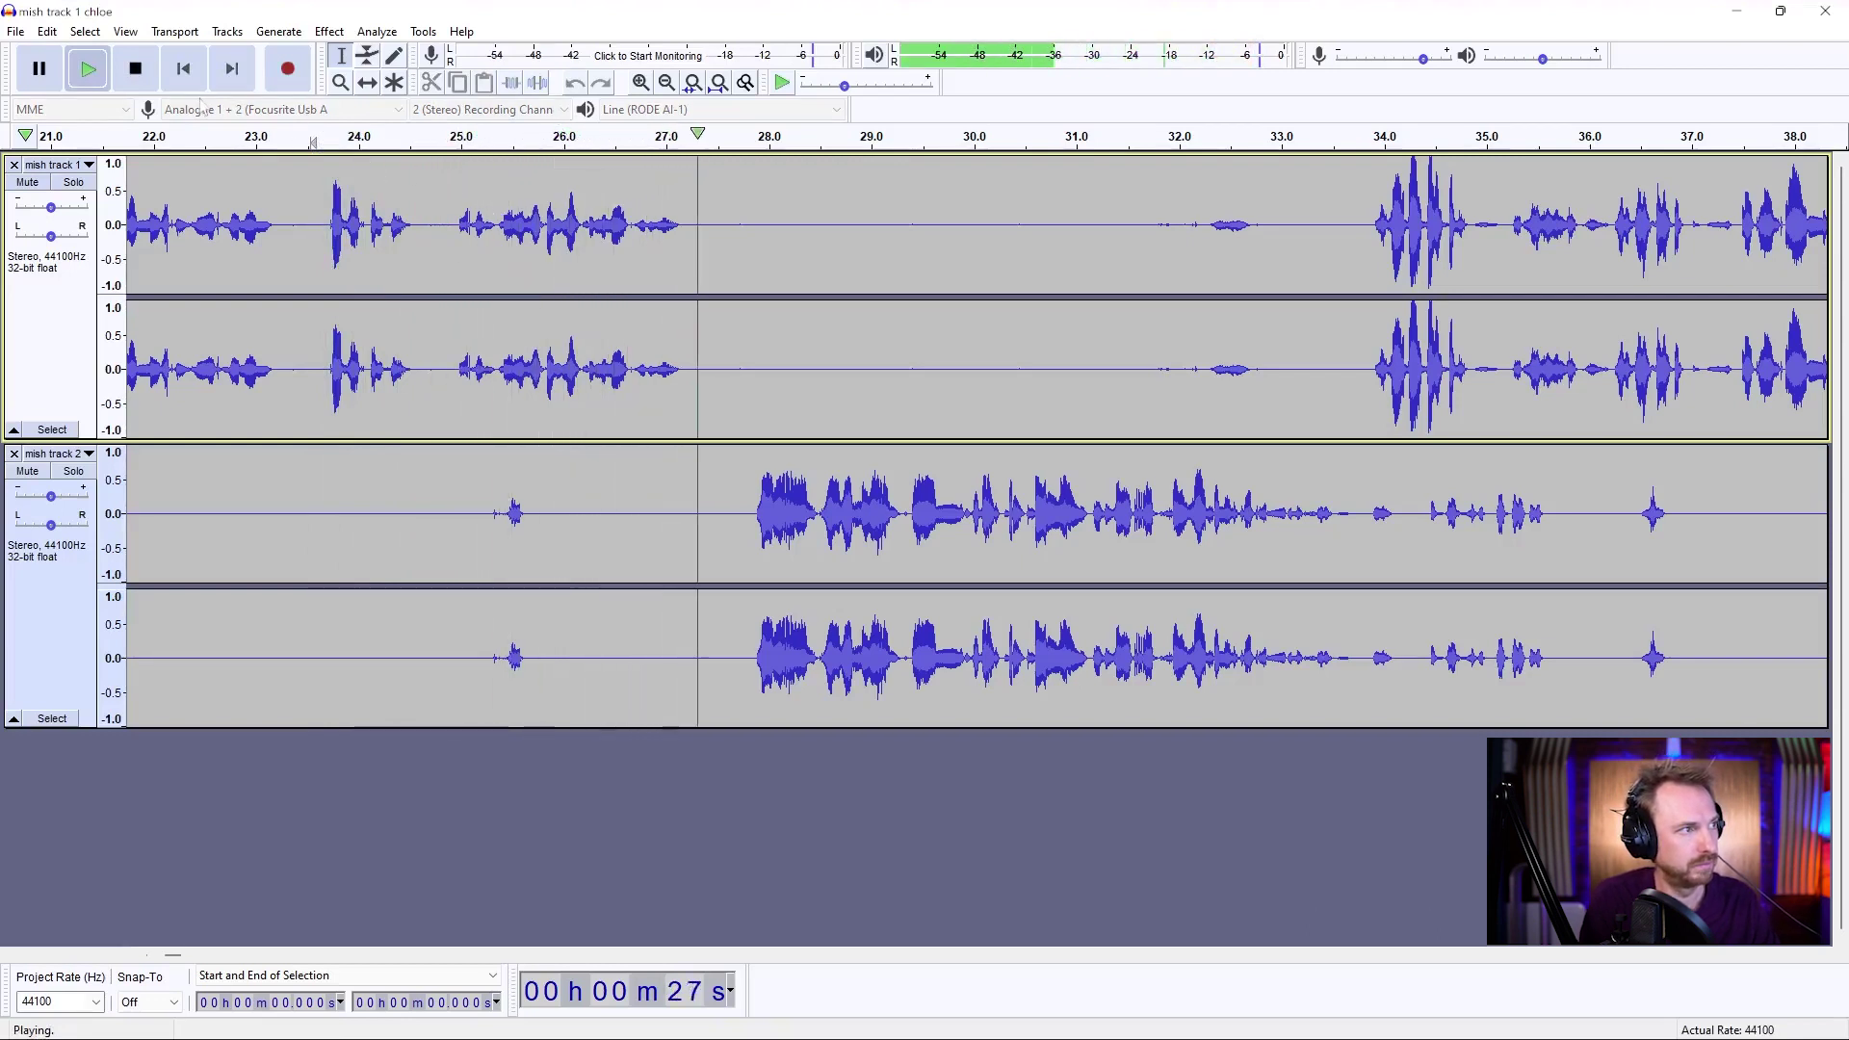
pyautogui.click(135, 70)
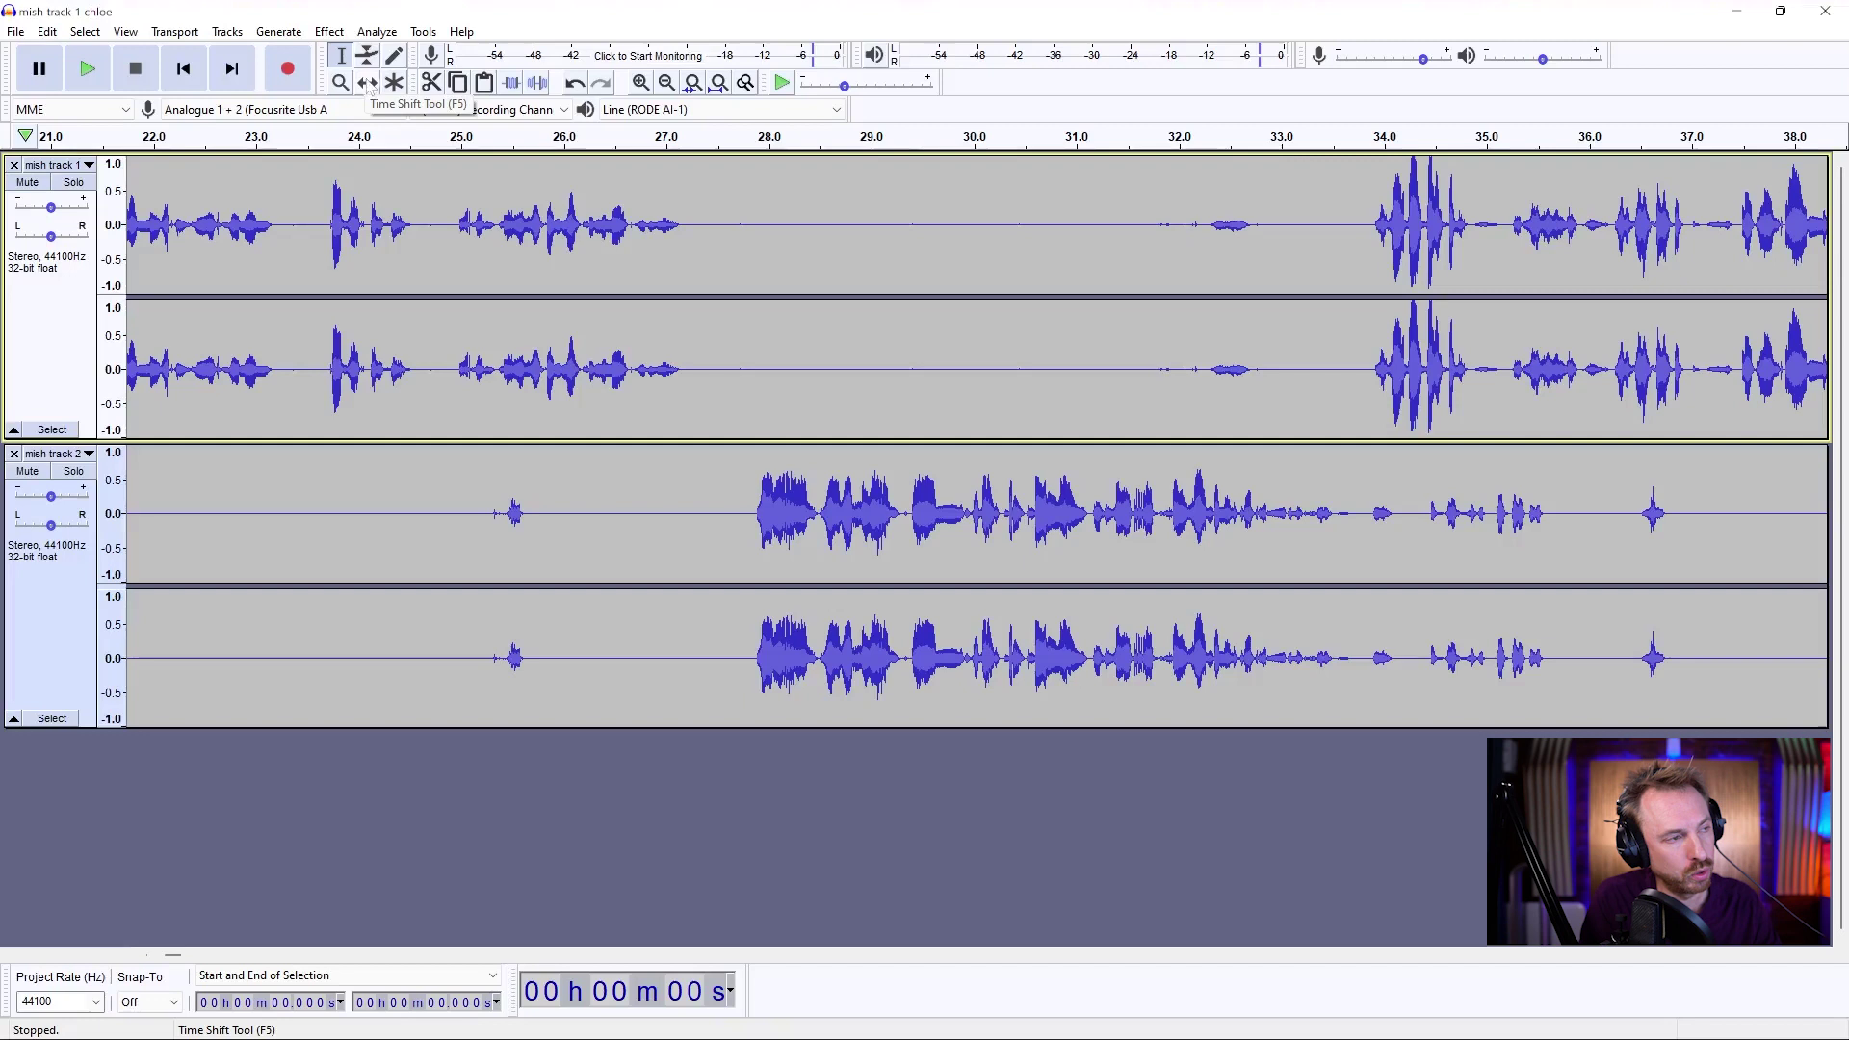
# - Slide mish track 2's clip slightly earlier, then play from about 23.4 s to check the timing
pyautogui.press('F5')
pyautogui.moveTo(789, 531); pyautogui.dragTo(713, 535)
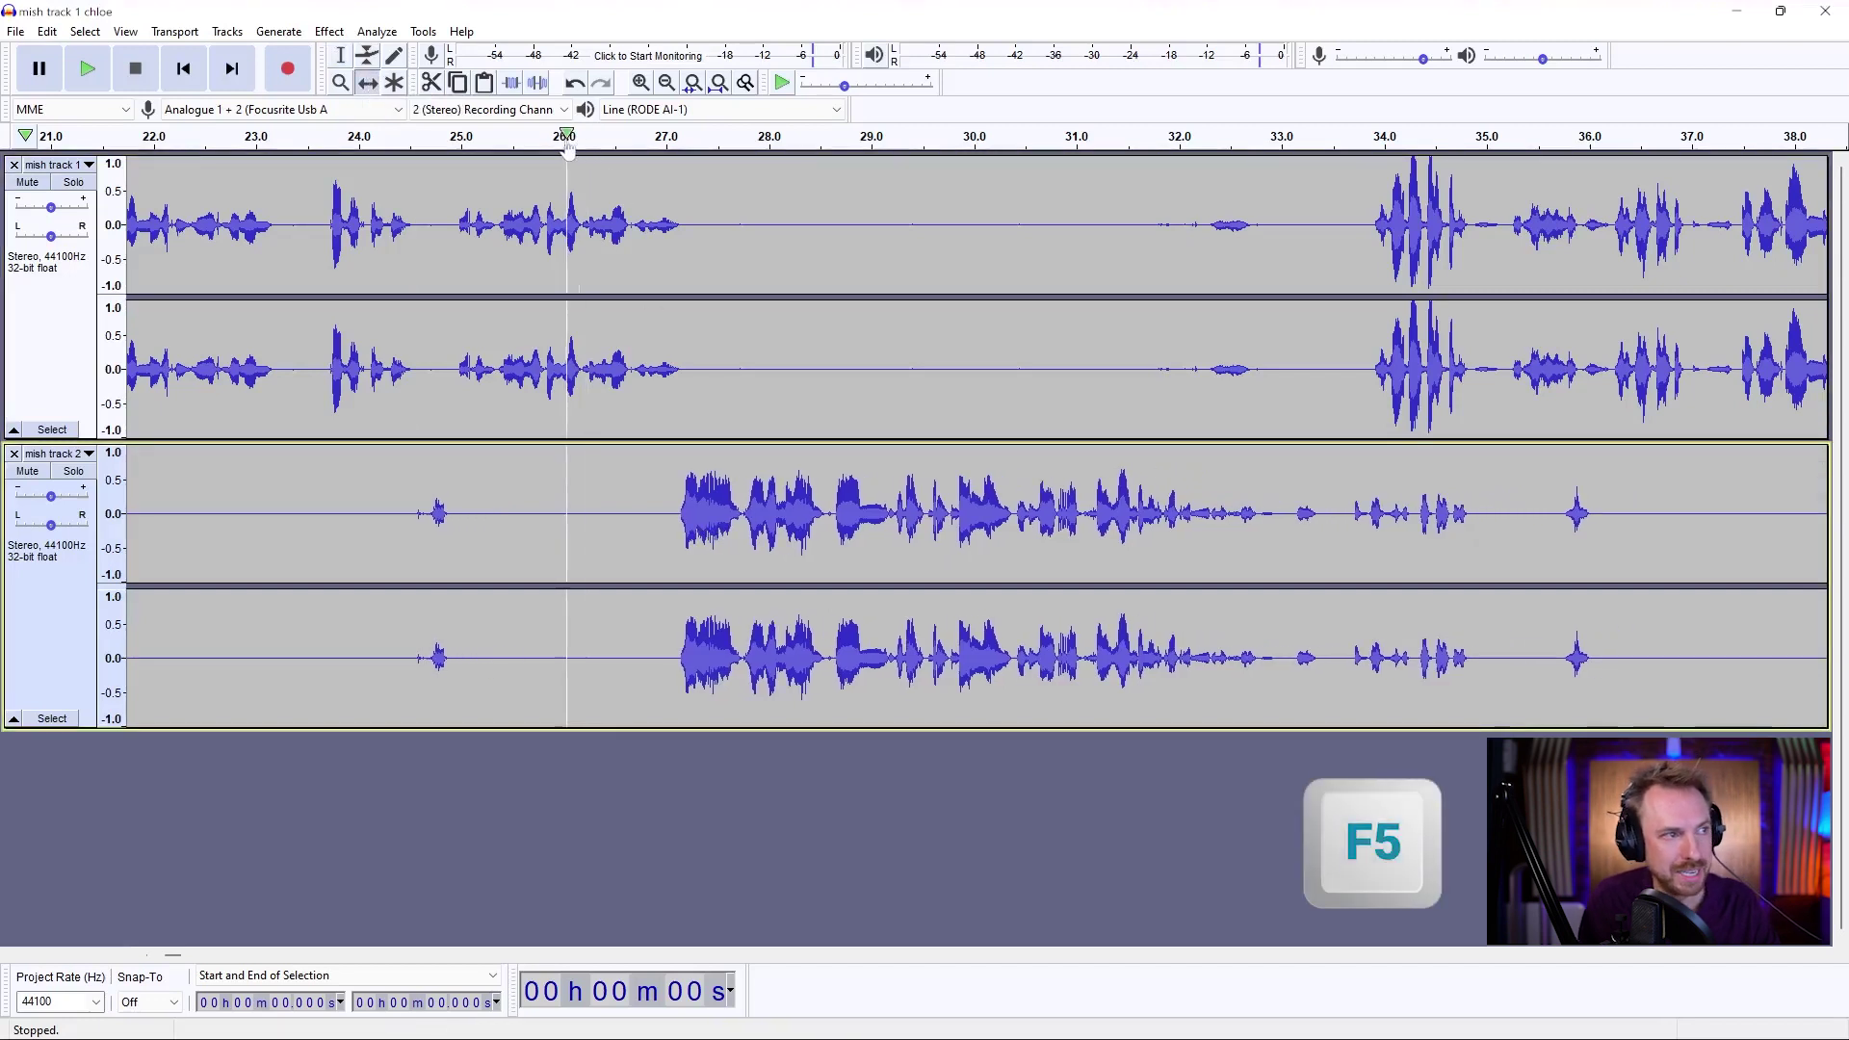
pyautogui.click(460, 146)
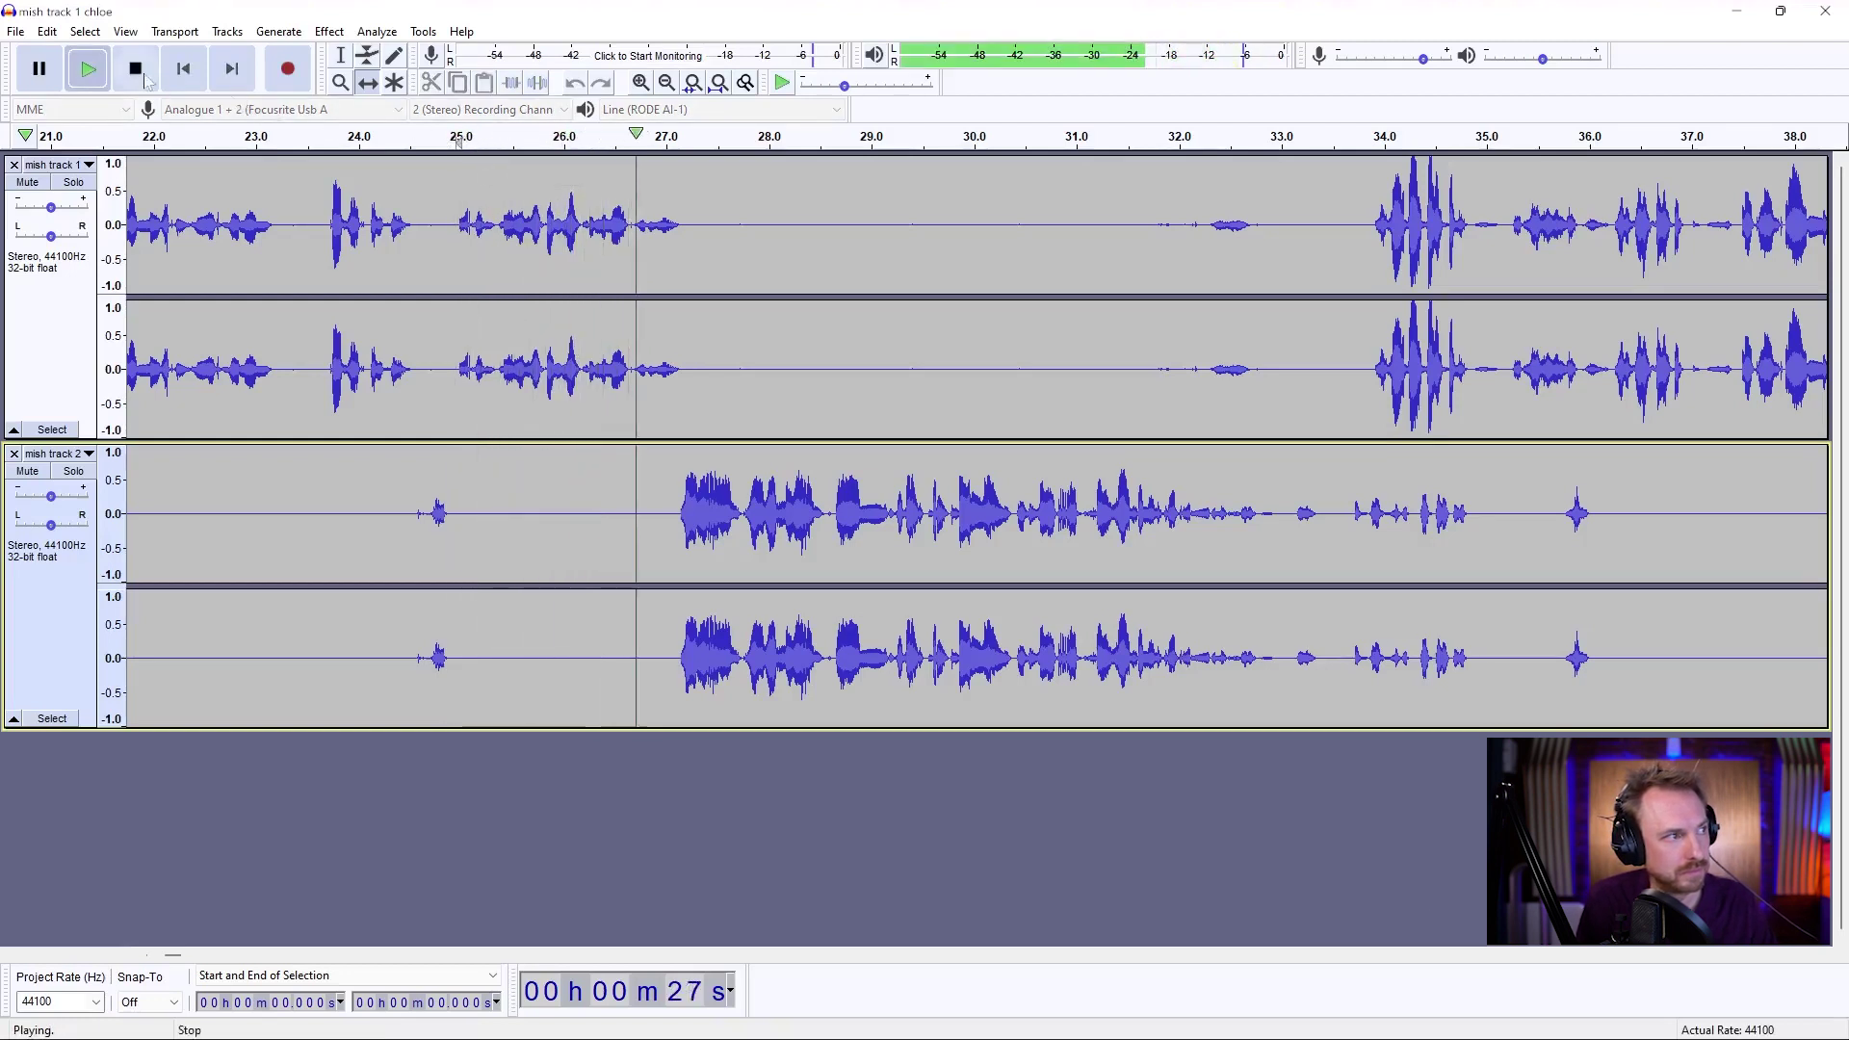
pyautogui.click(145, 79)
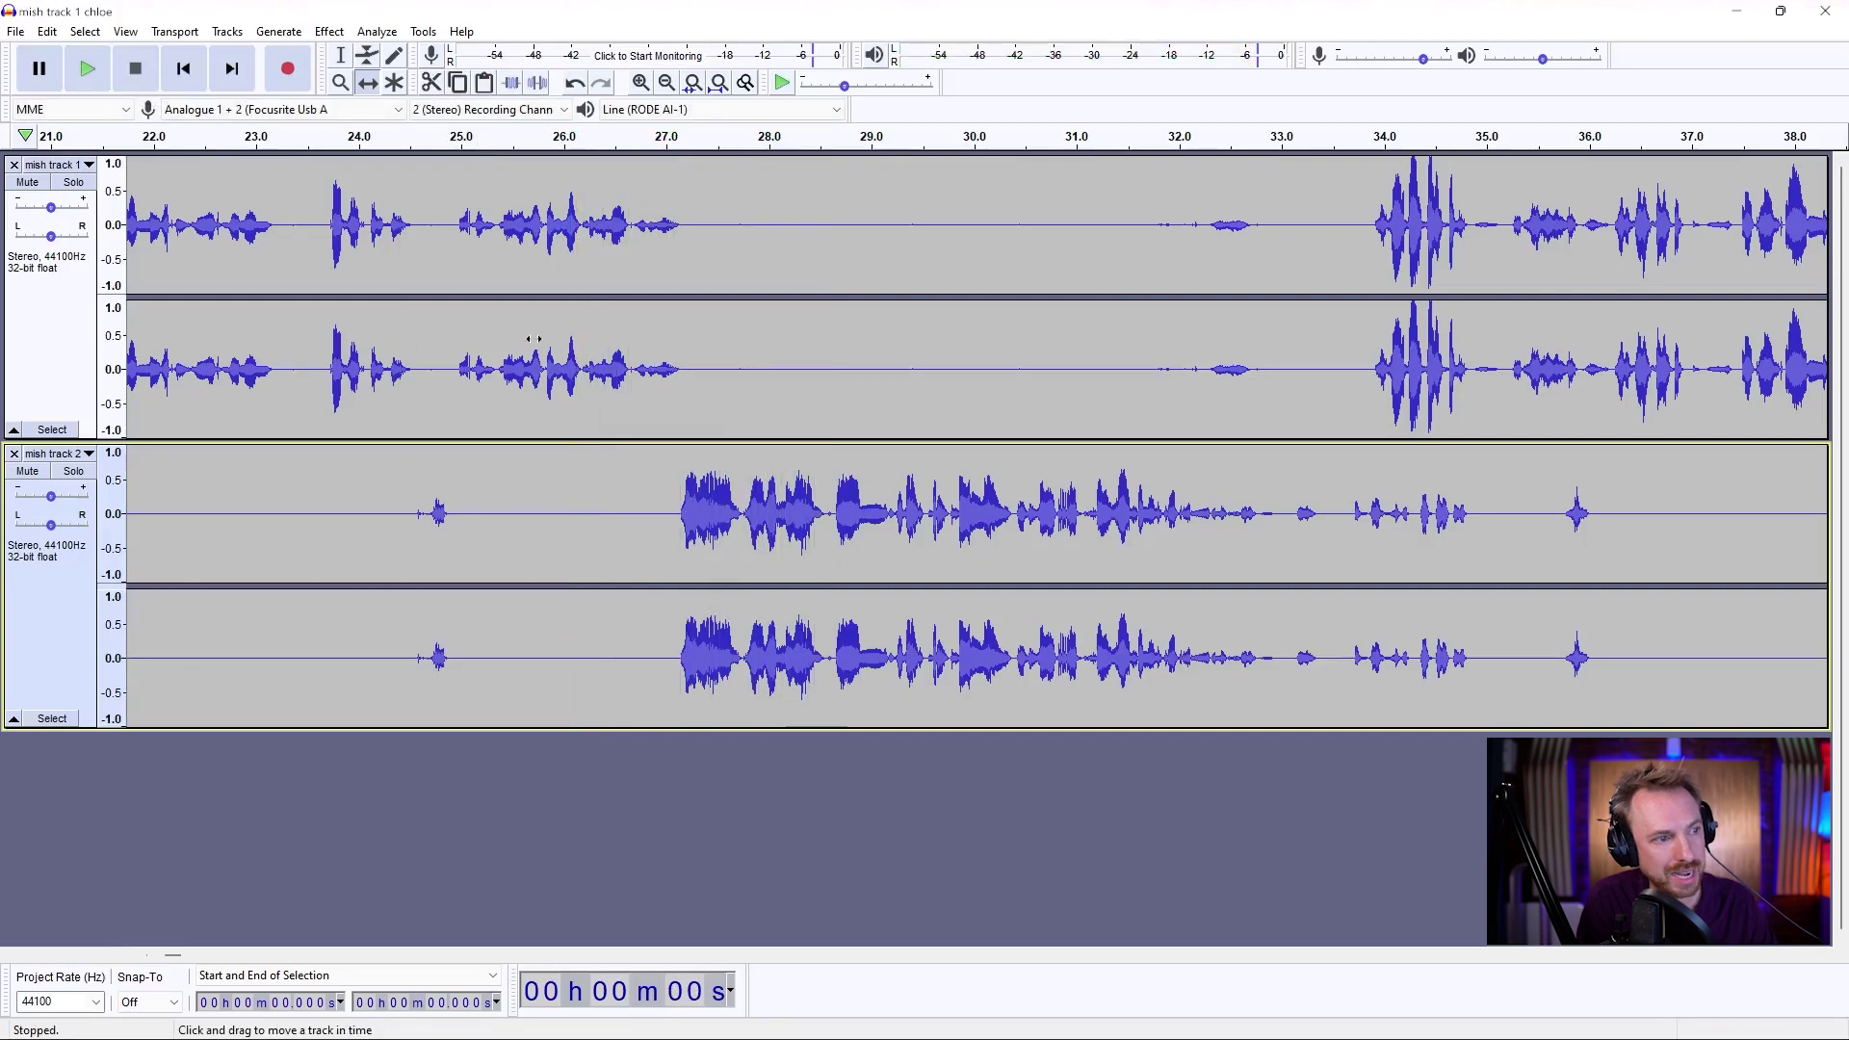
pyautogui.click(299, 139)
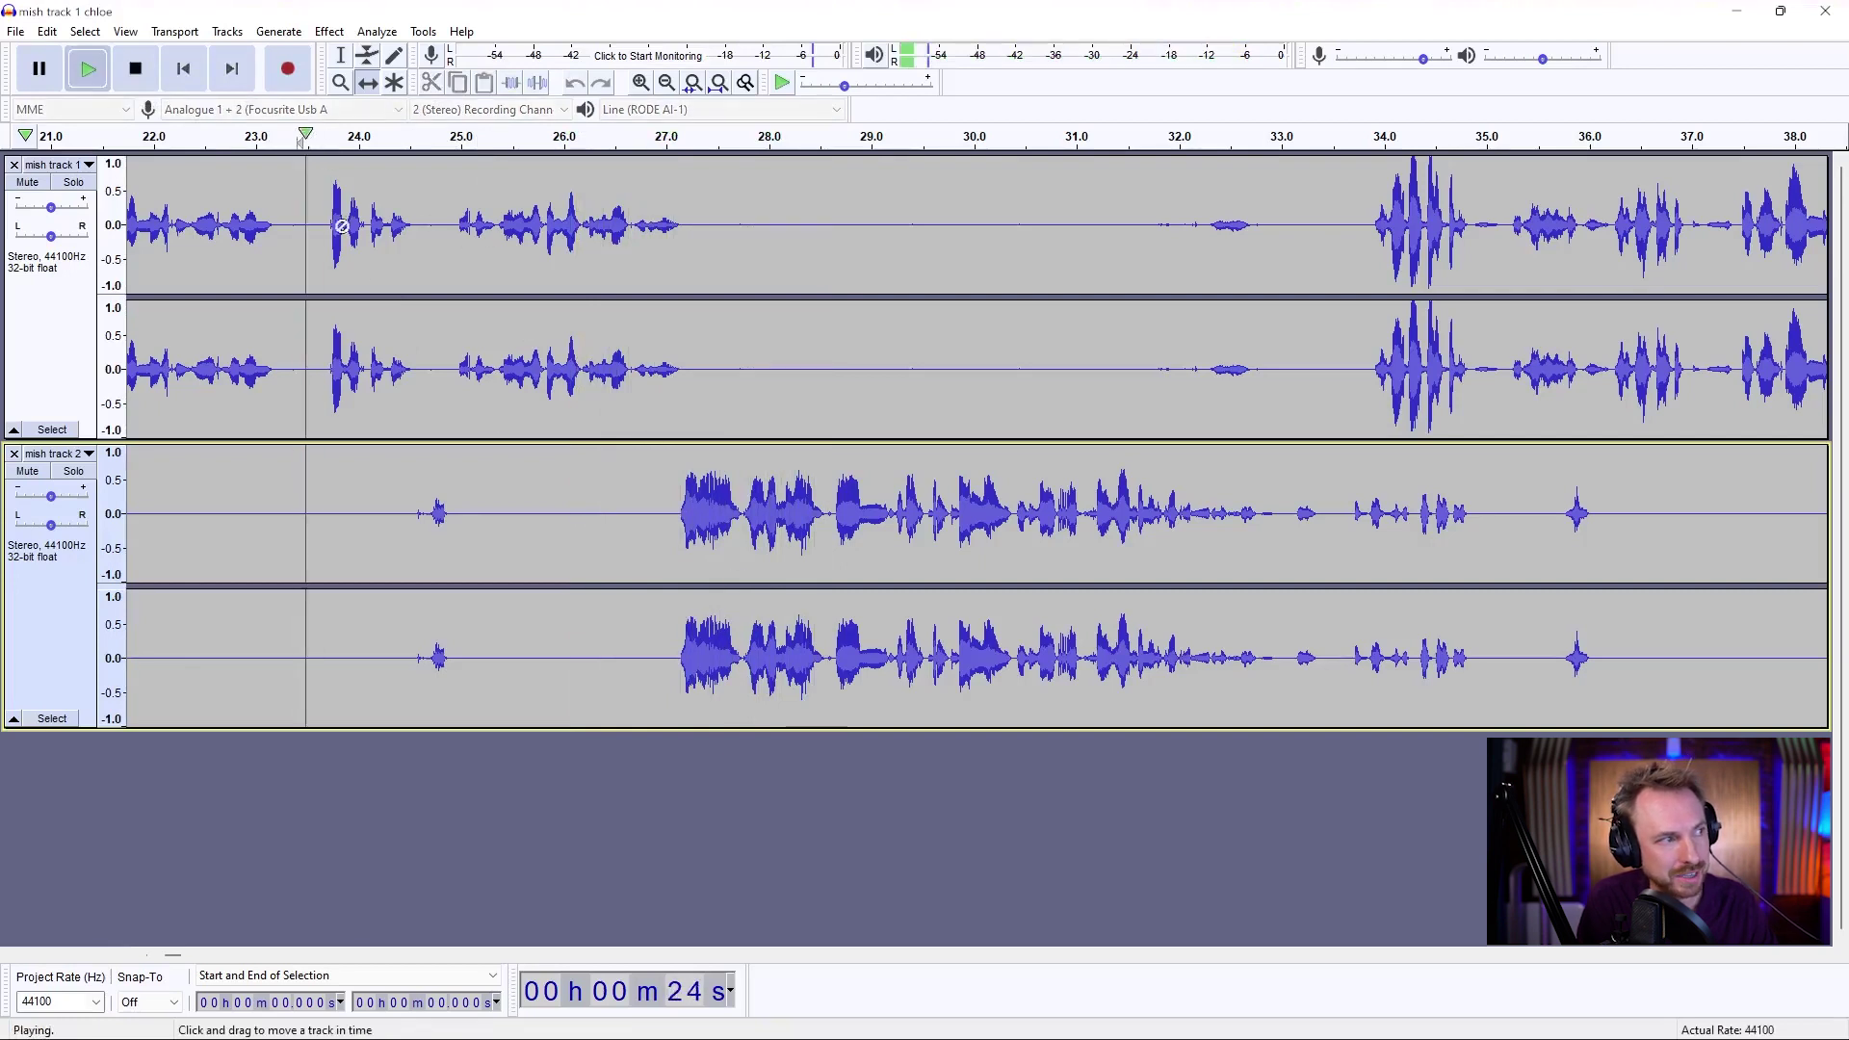
pyautogui.click(134, 66)
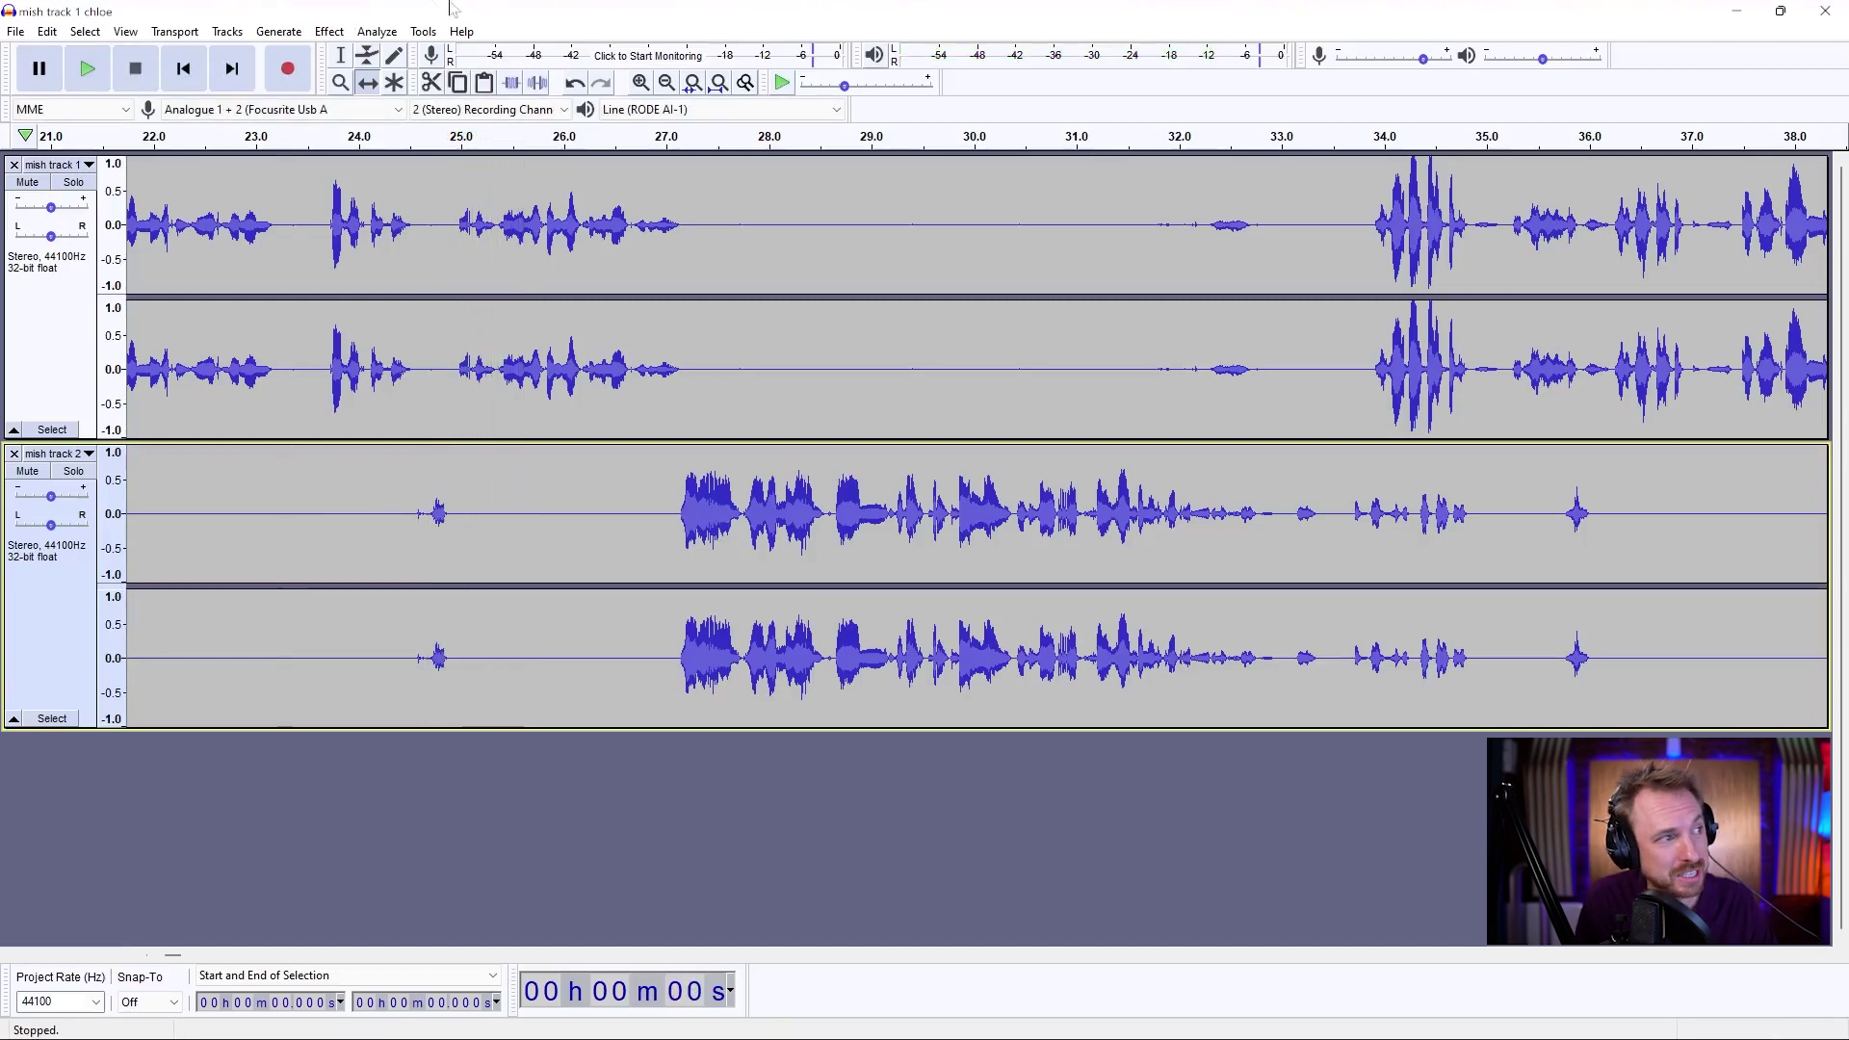
# - Replace 23.579–25.785 s on mish track 2 with silence and play it back
pyautogui.moveTo(319, 507); pyautogui.dragTo(541, 510)
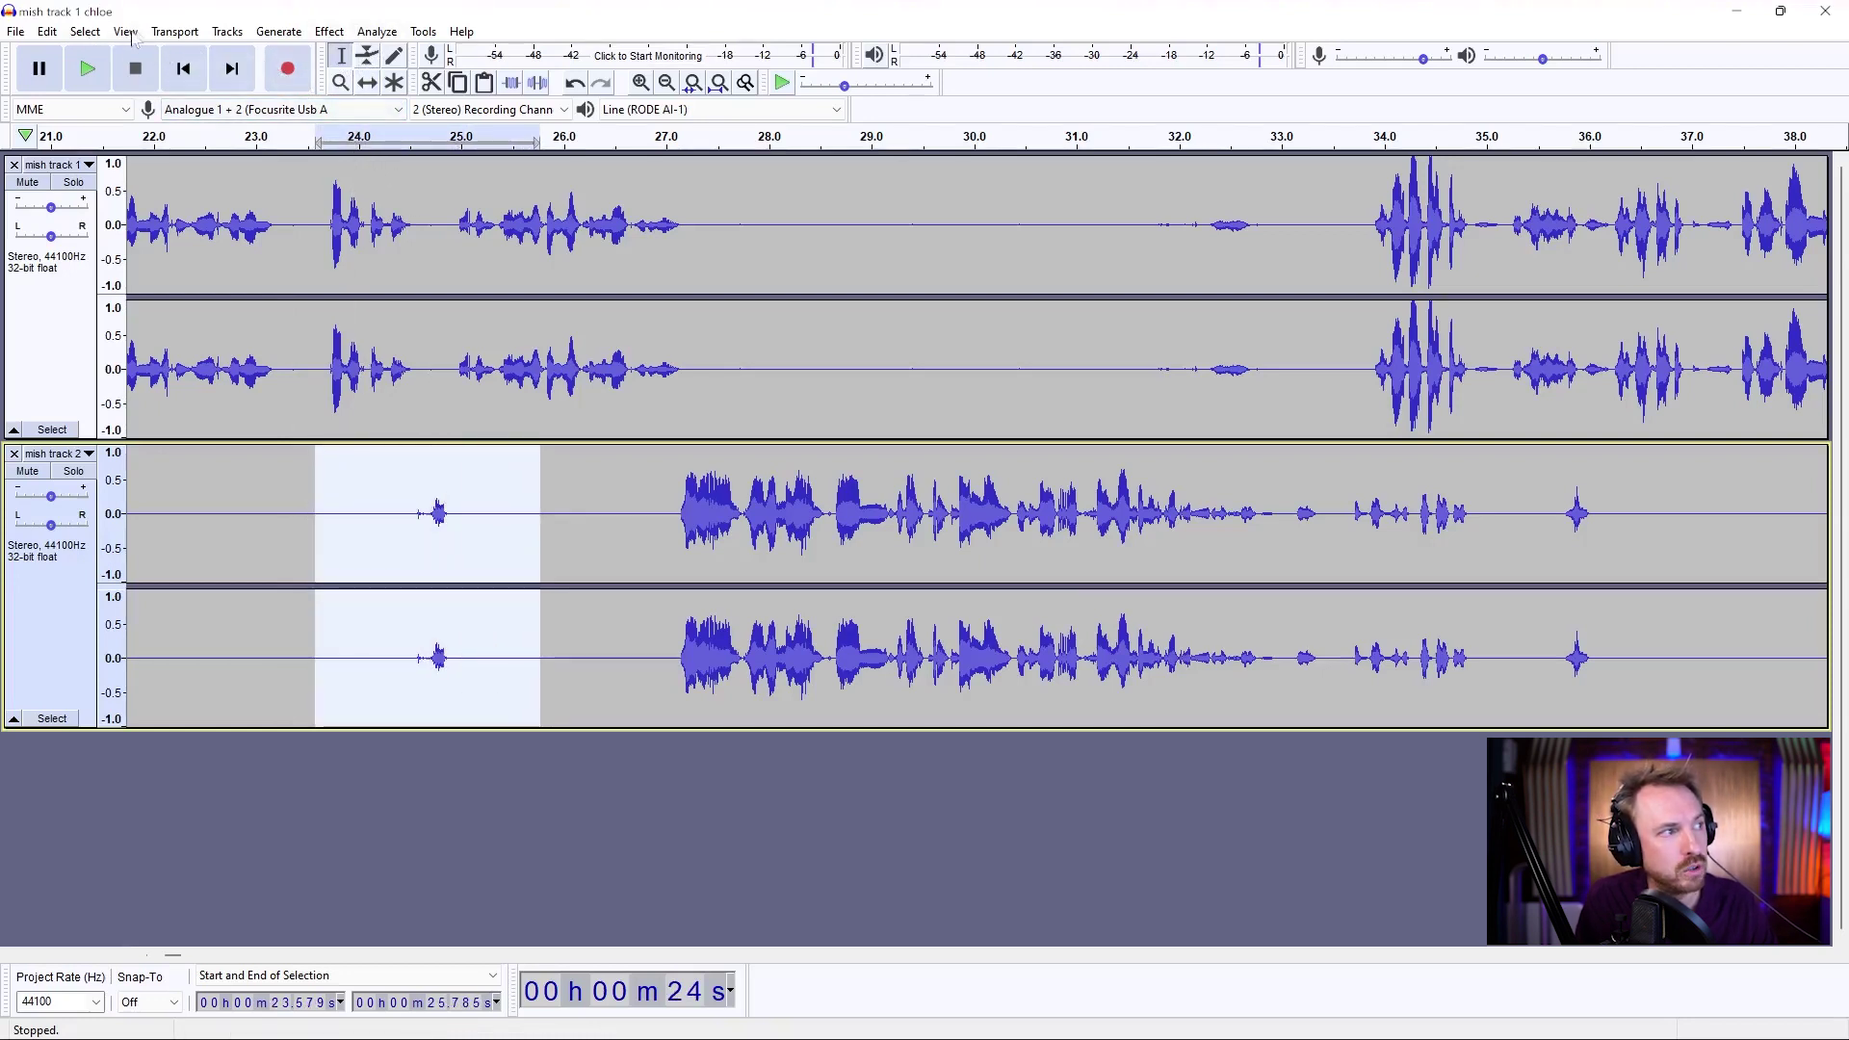
pyautogui.click(227, 31)
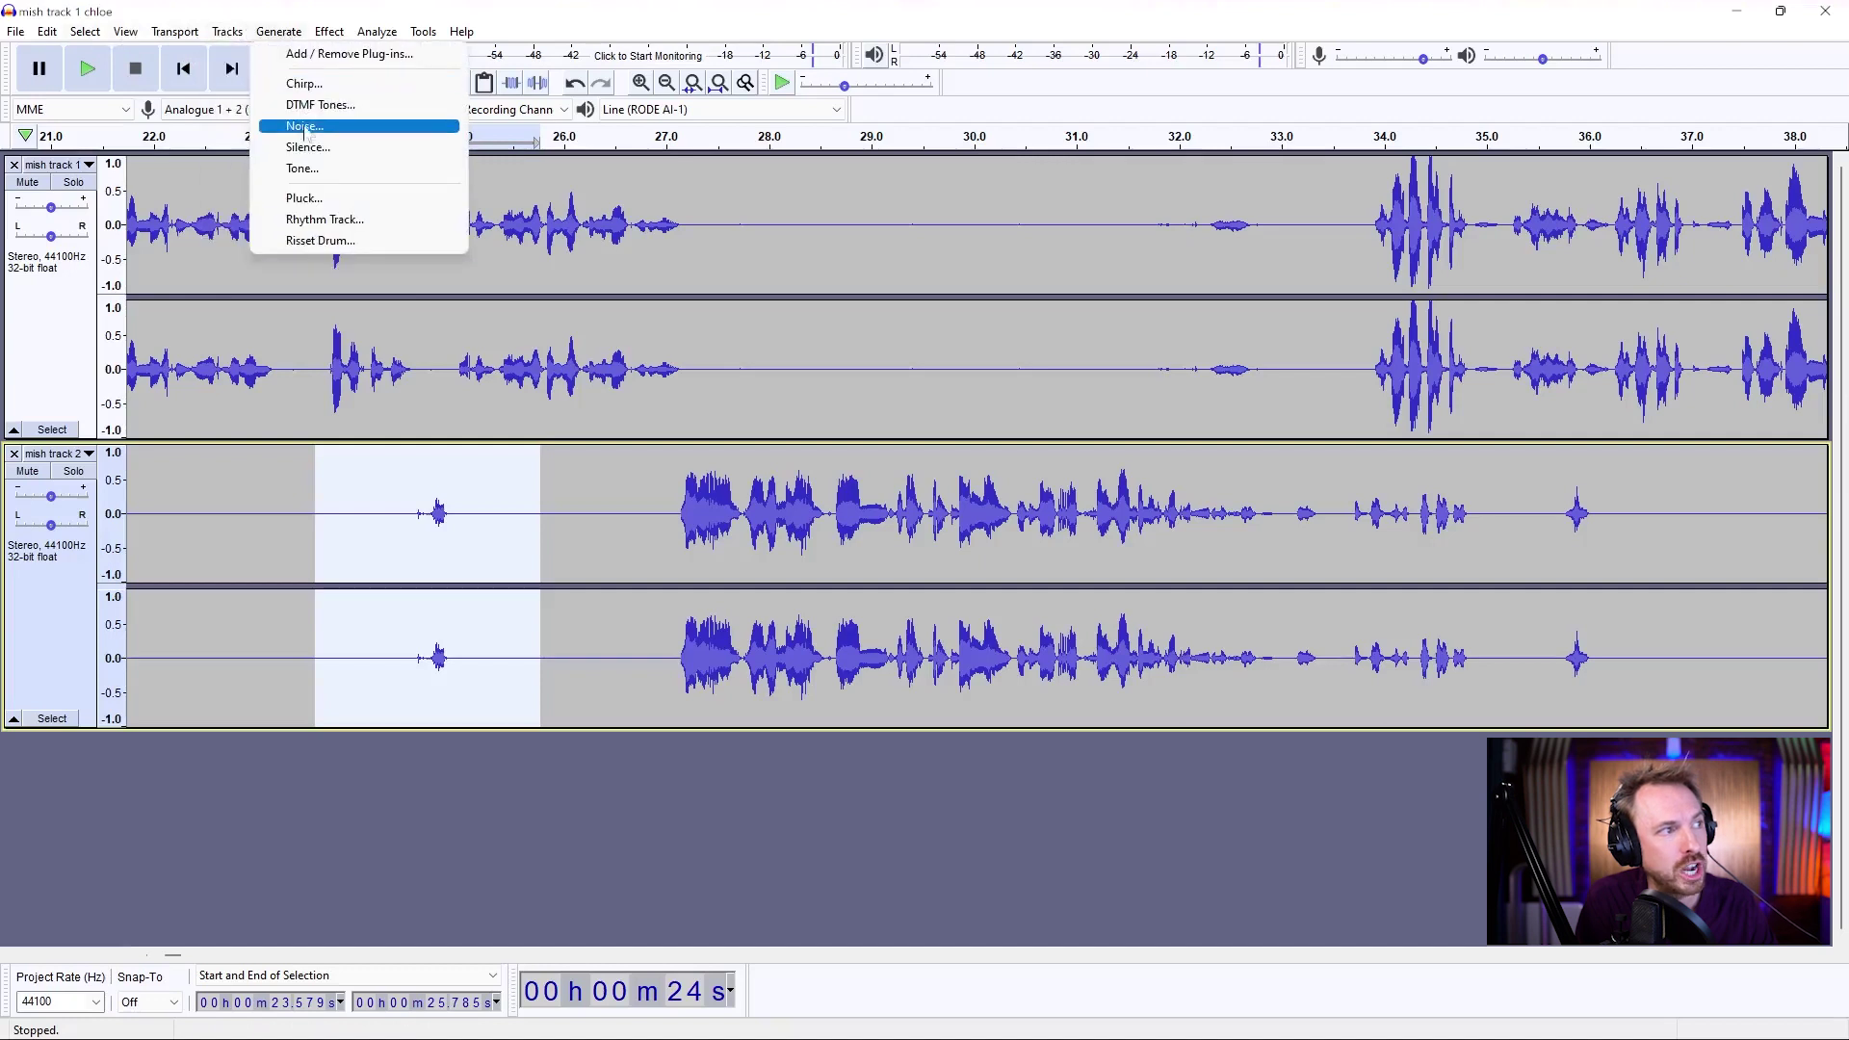
pyautogui.click(308, 147)
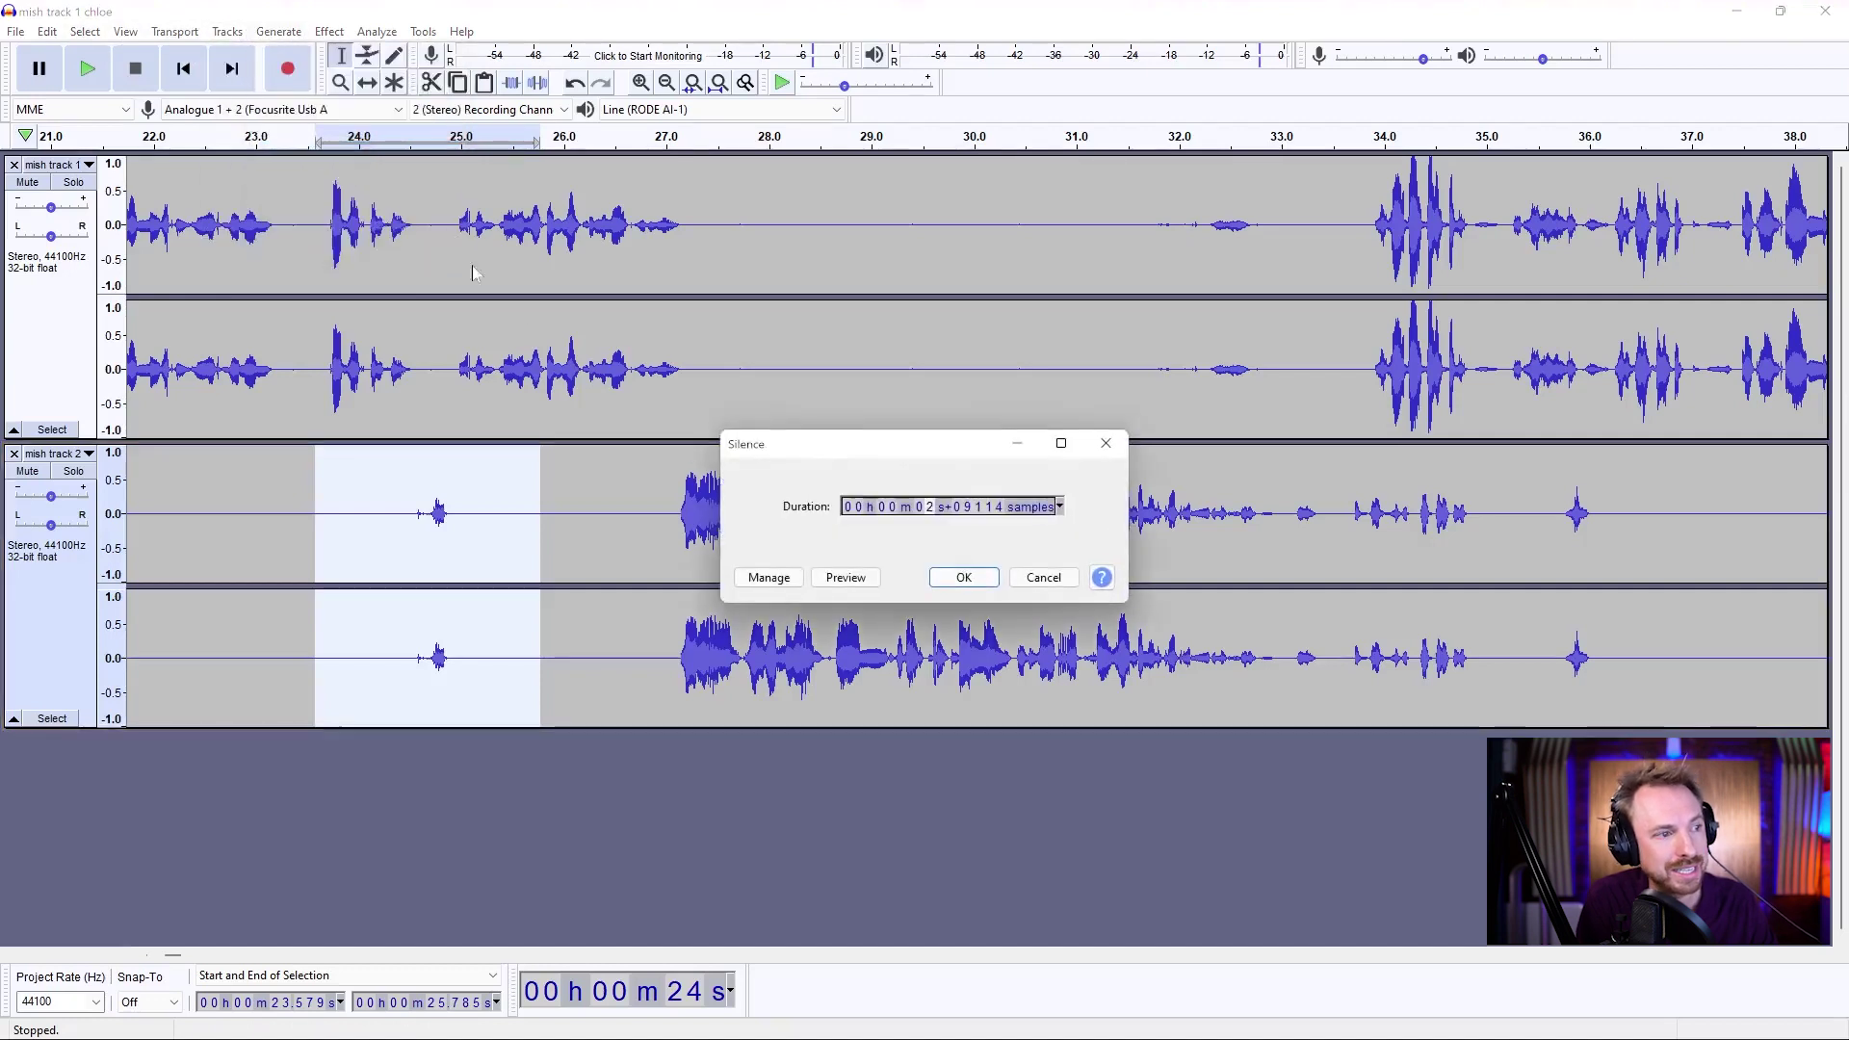
pyautogui.click(976, 586)
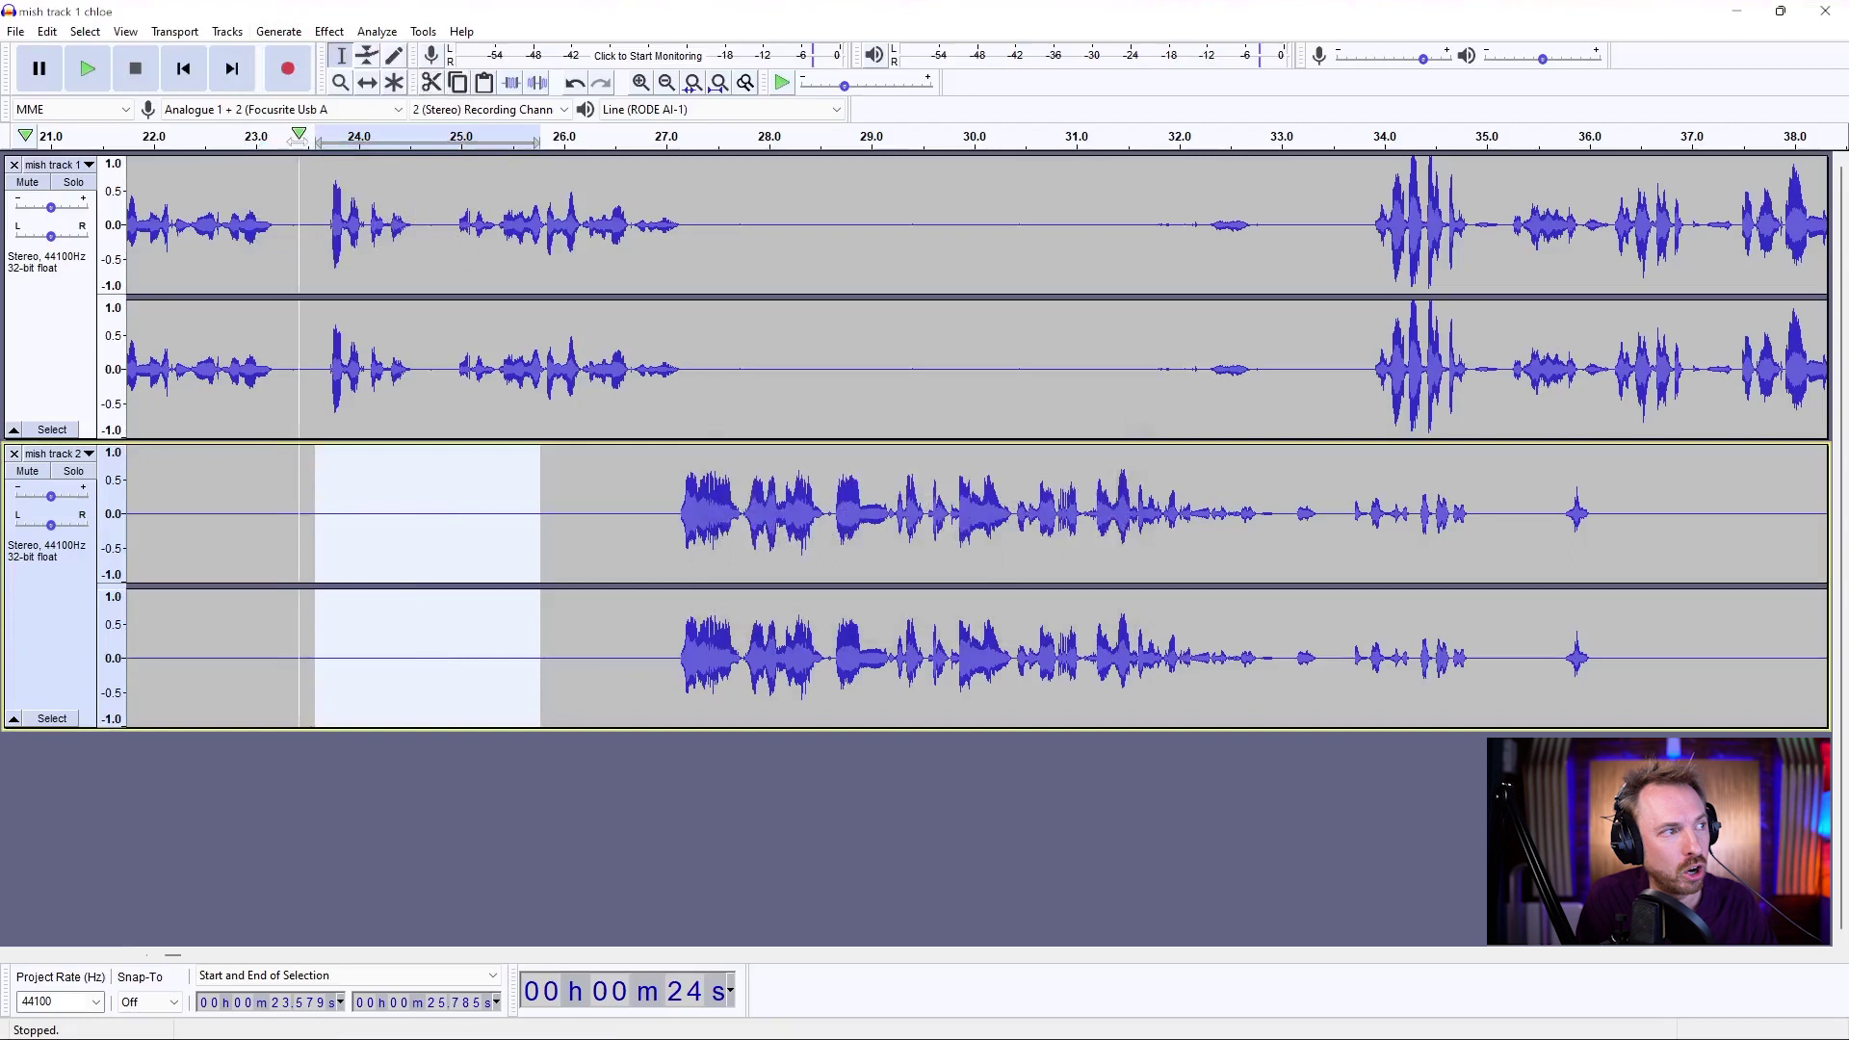
pyautogui.press('space')
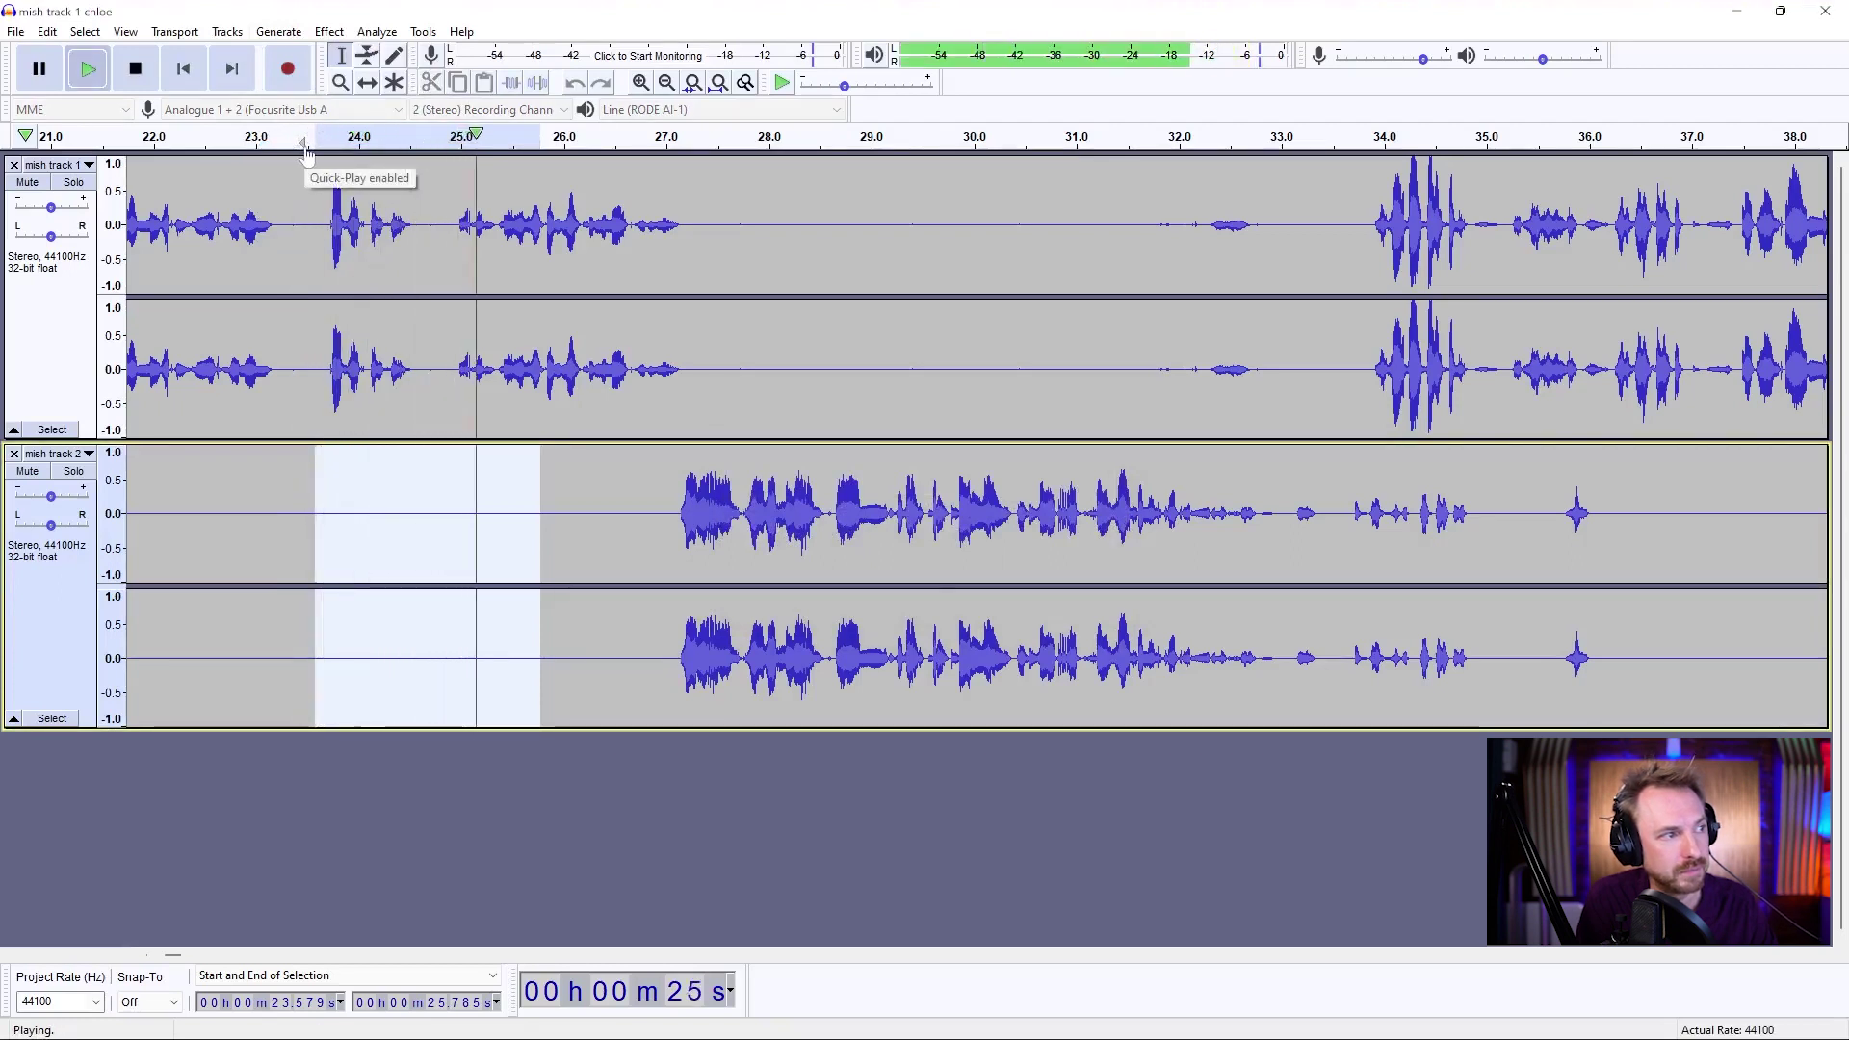
pyautogui.click(136, 71)
# - Fill track 1's quiet gap from 27.4 to 33.8 s with generated silence
pyautogui.moveTo(705, 228); pyautogui.dragTo(1365, 275)
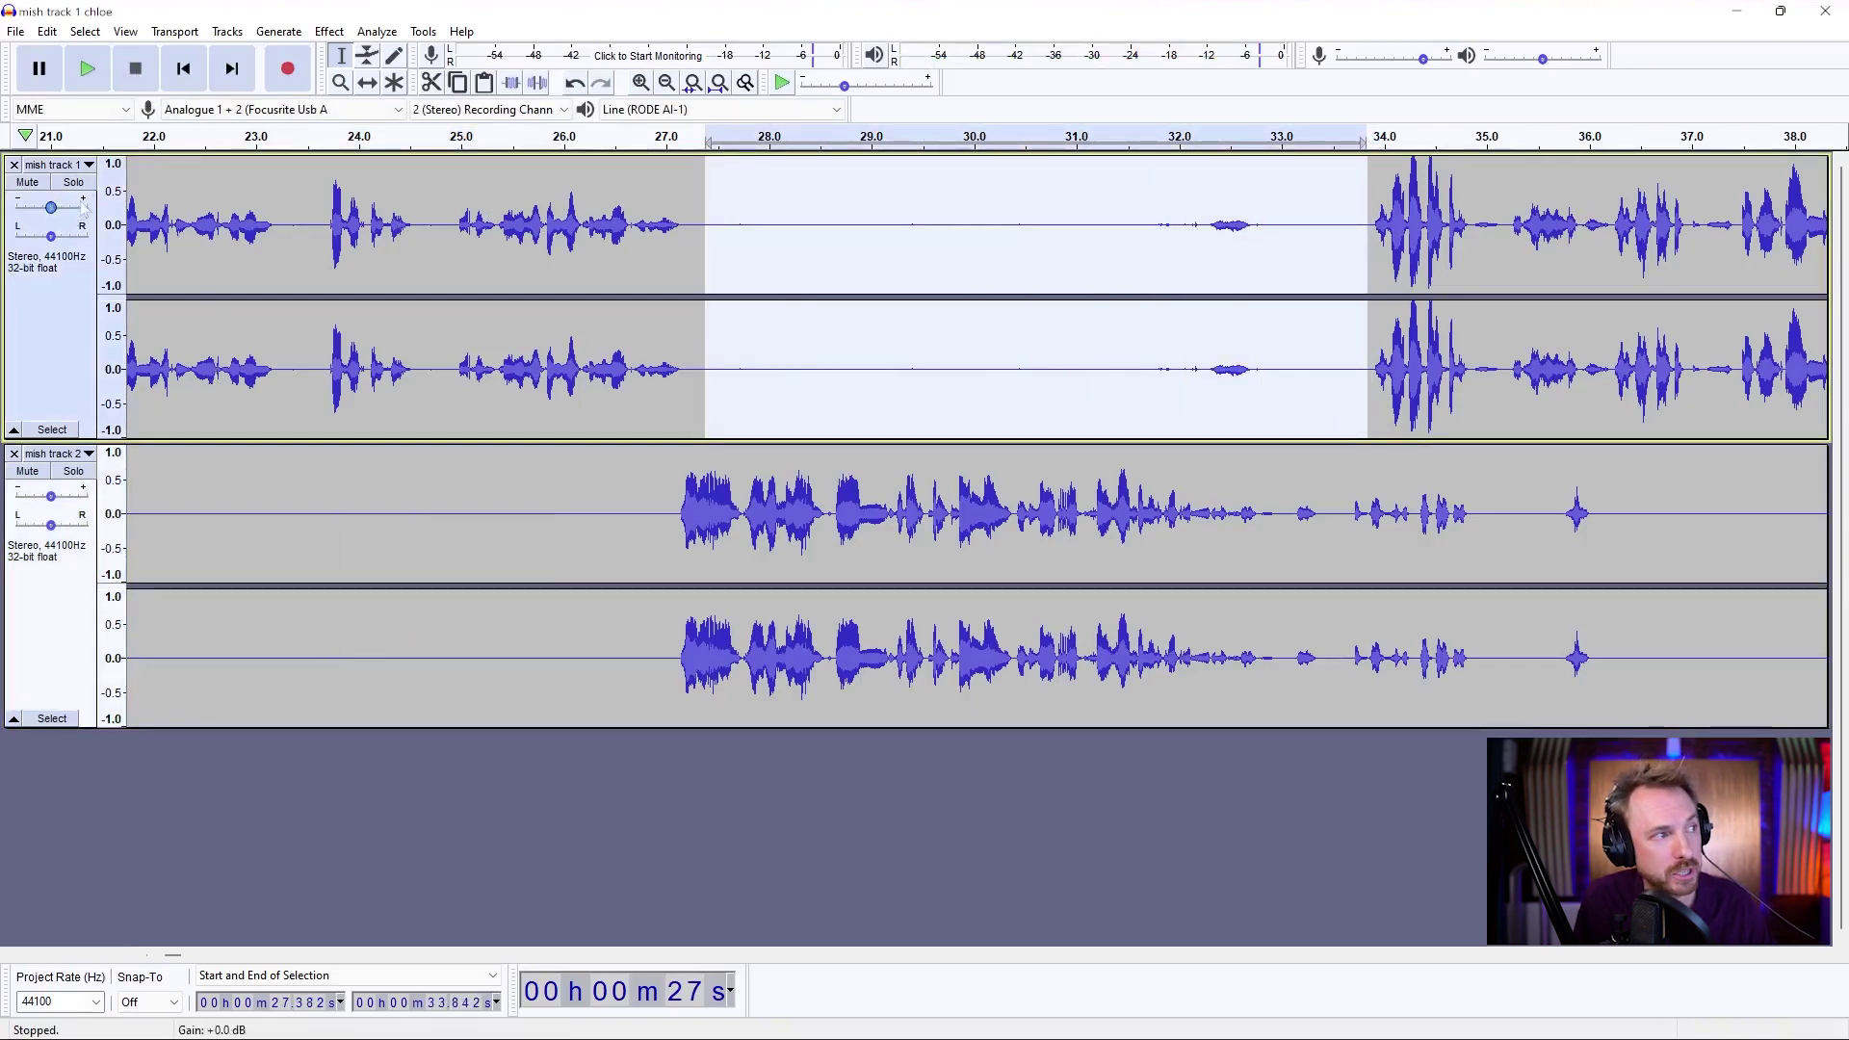
pyautogui.click(278, 31)
pyautogui.click(356, 146)
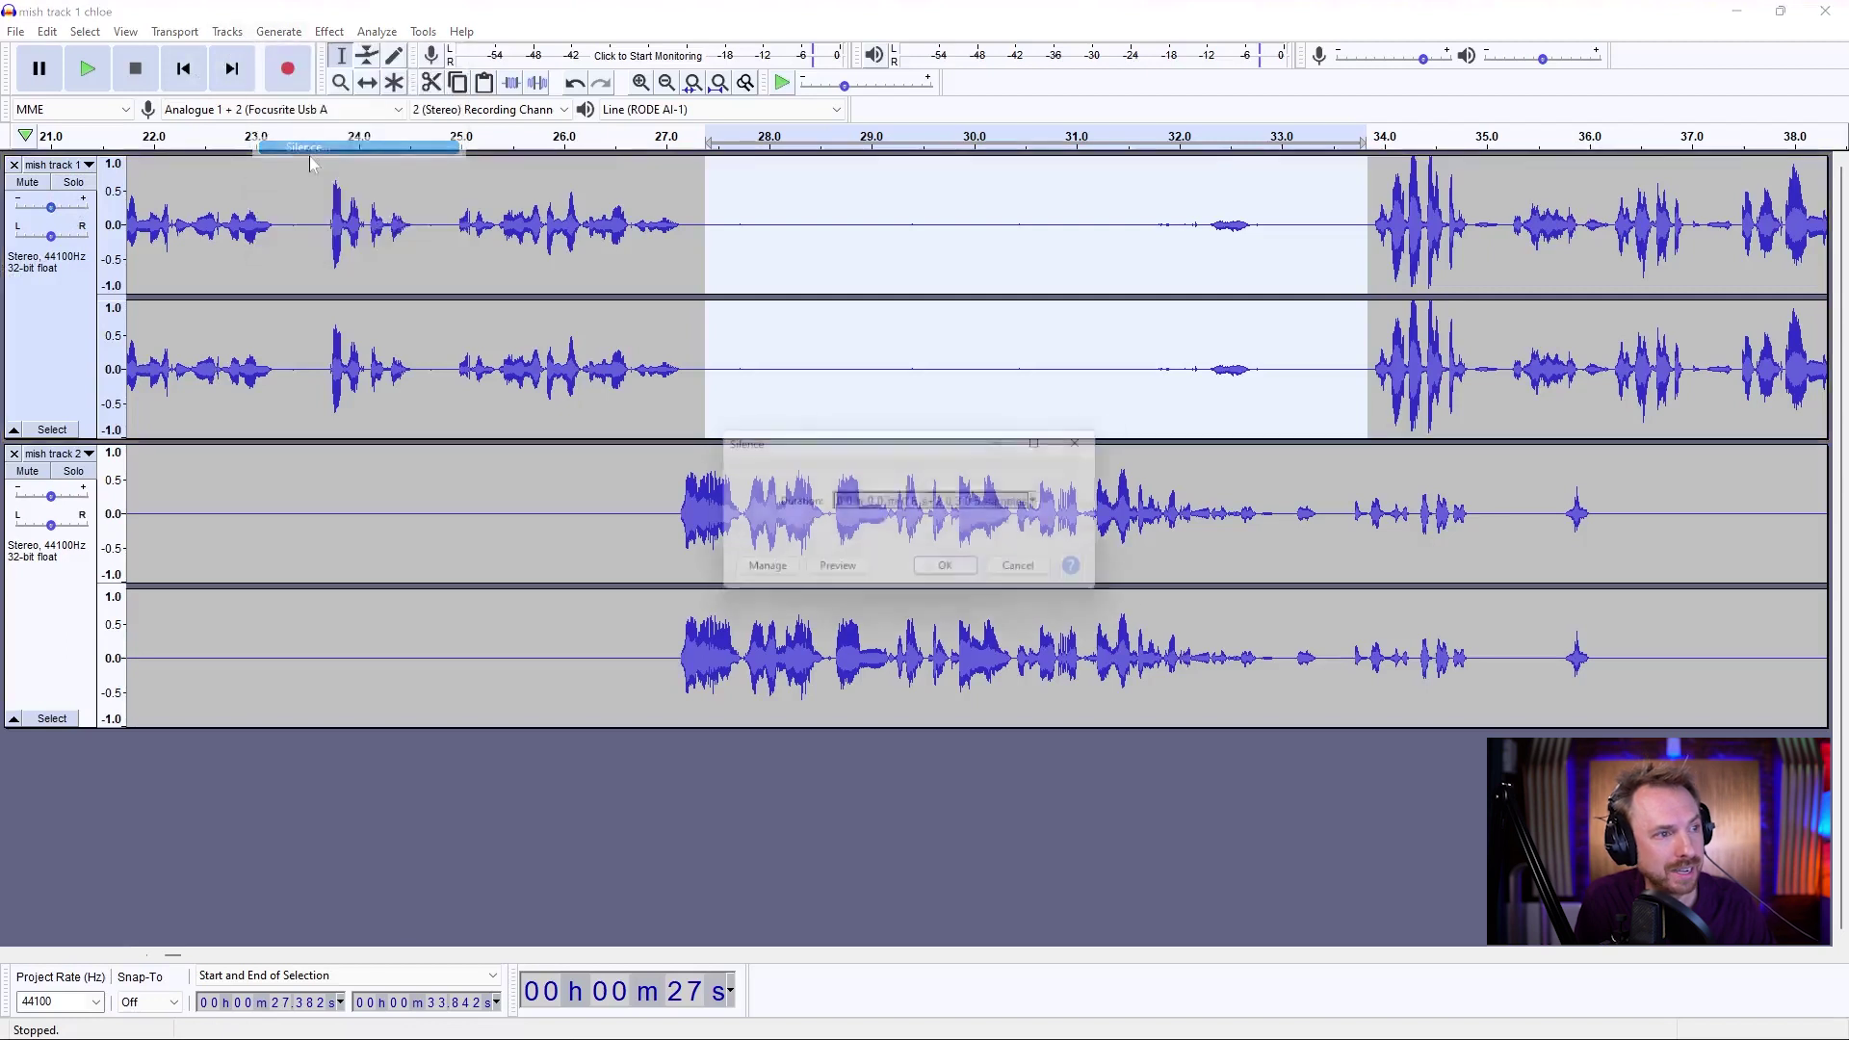
pyautogui.press('Return')
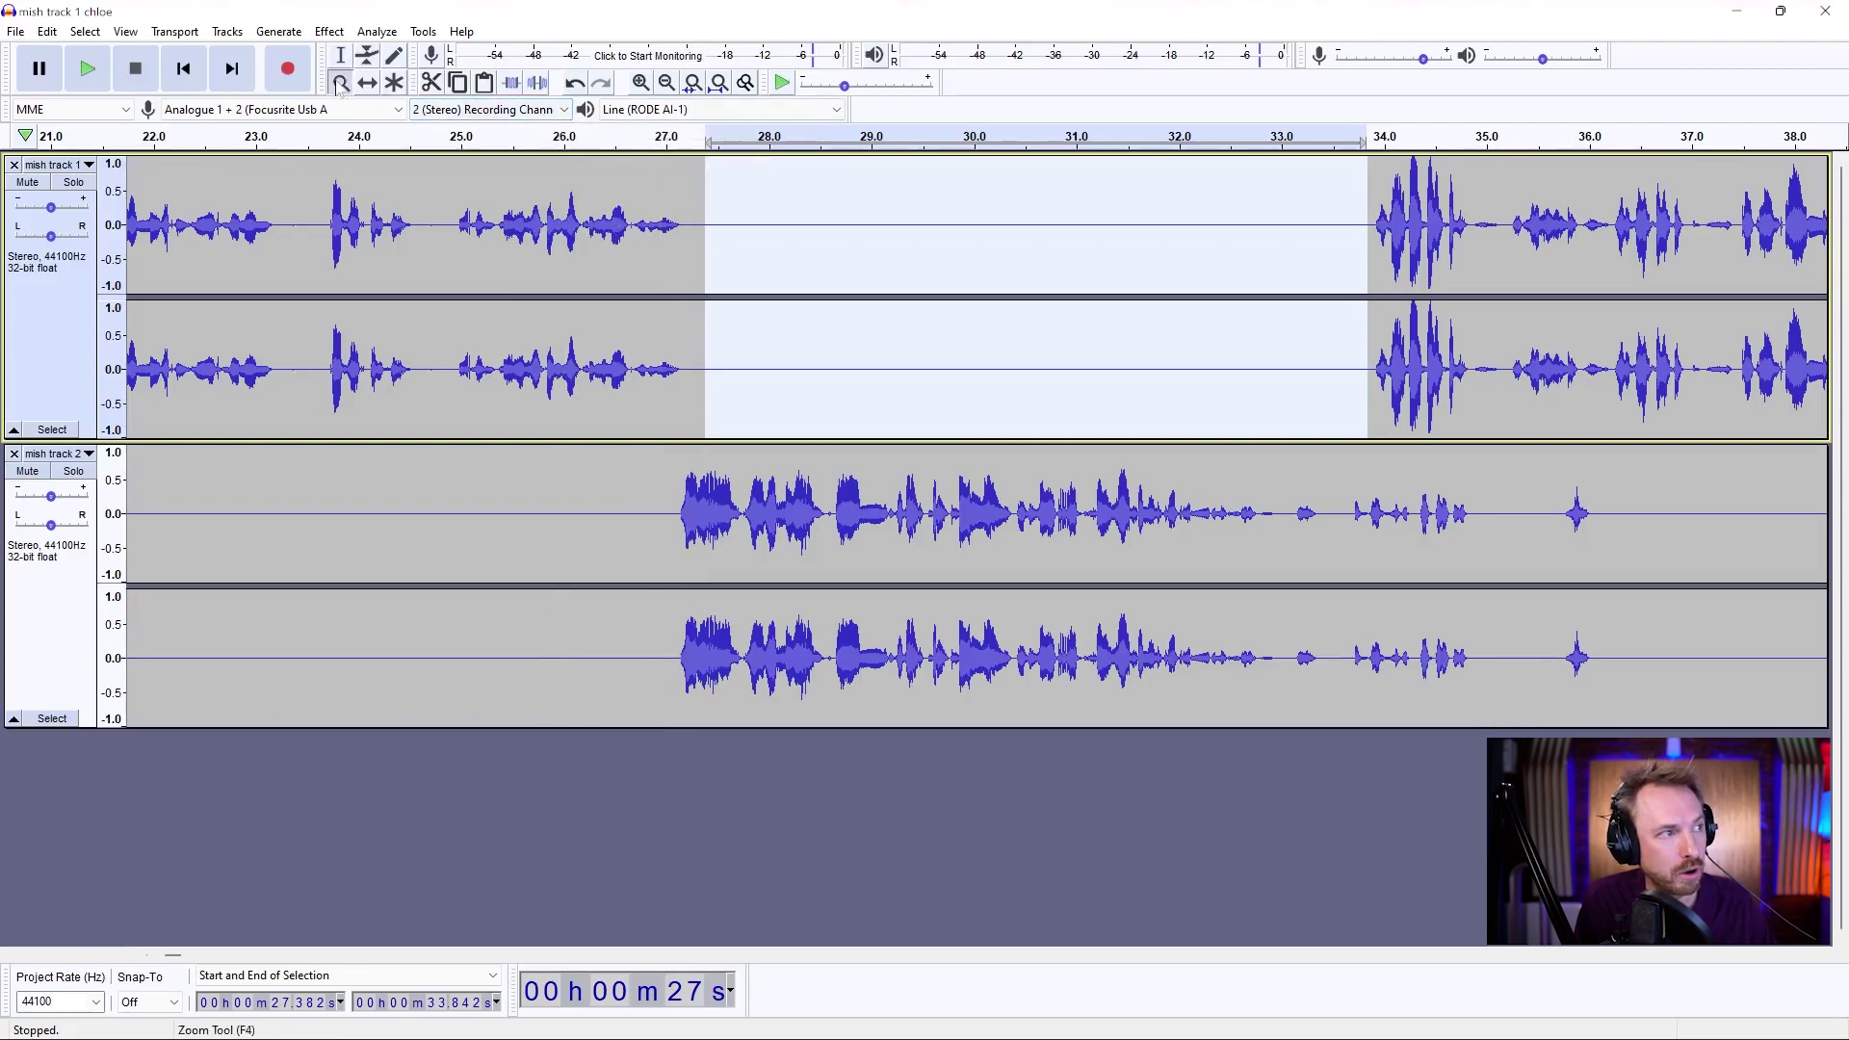
# - Zoom out to show the first minute, then double-click mish track 1 to select all of it
pyautogui.rightClick(564, 214)
pyautogui.rightClick(703, 327)
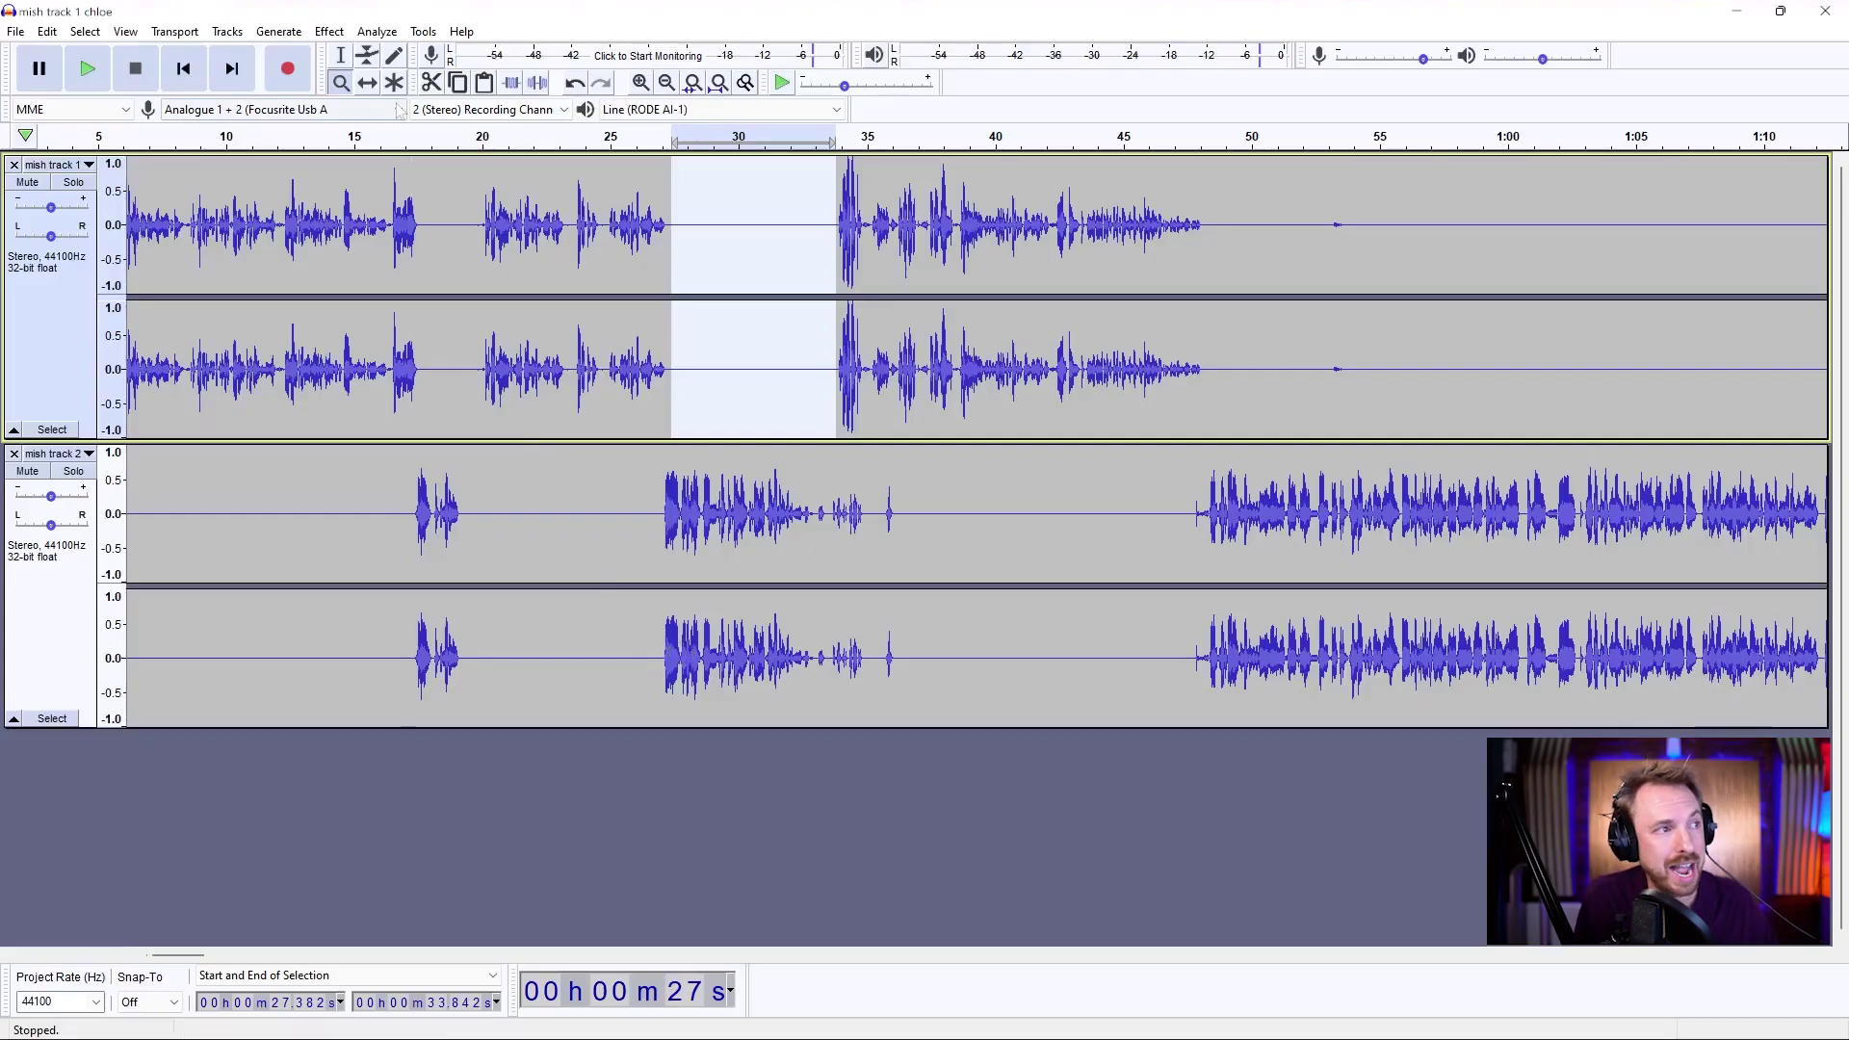
pyautogui.rightClick(374, 250)
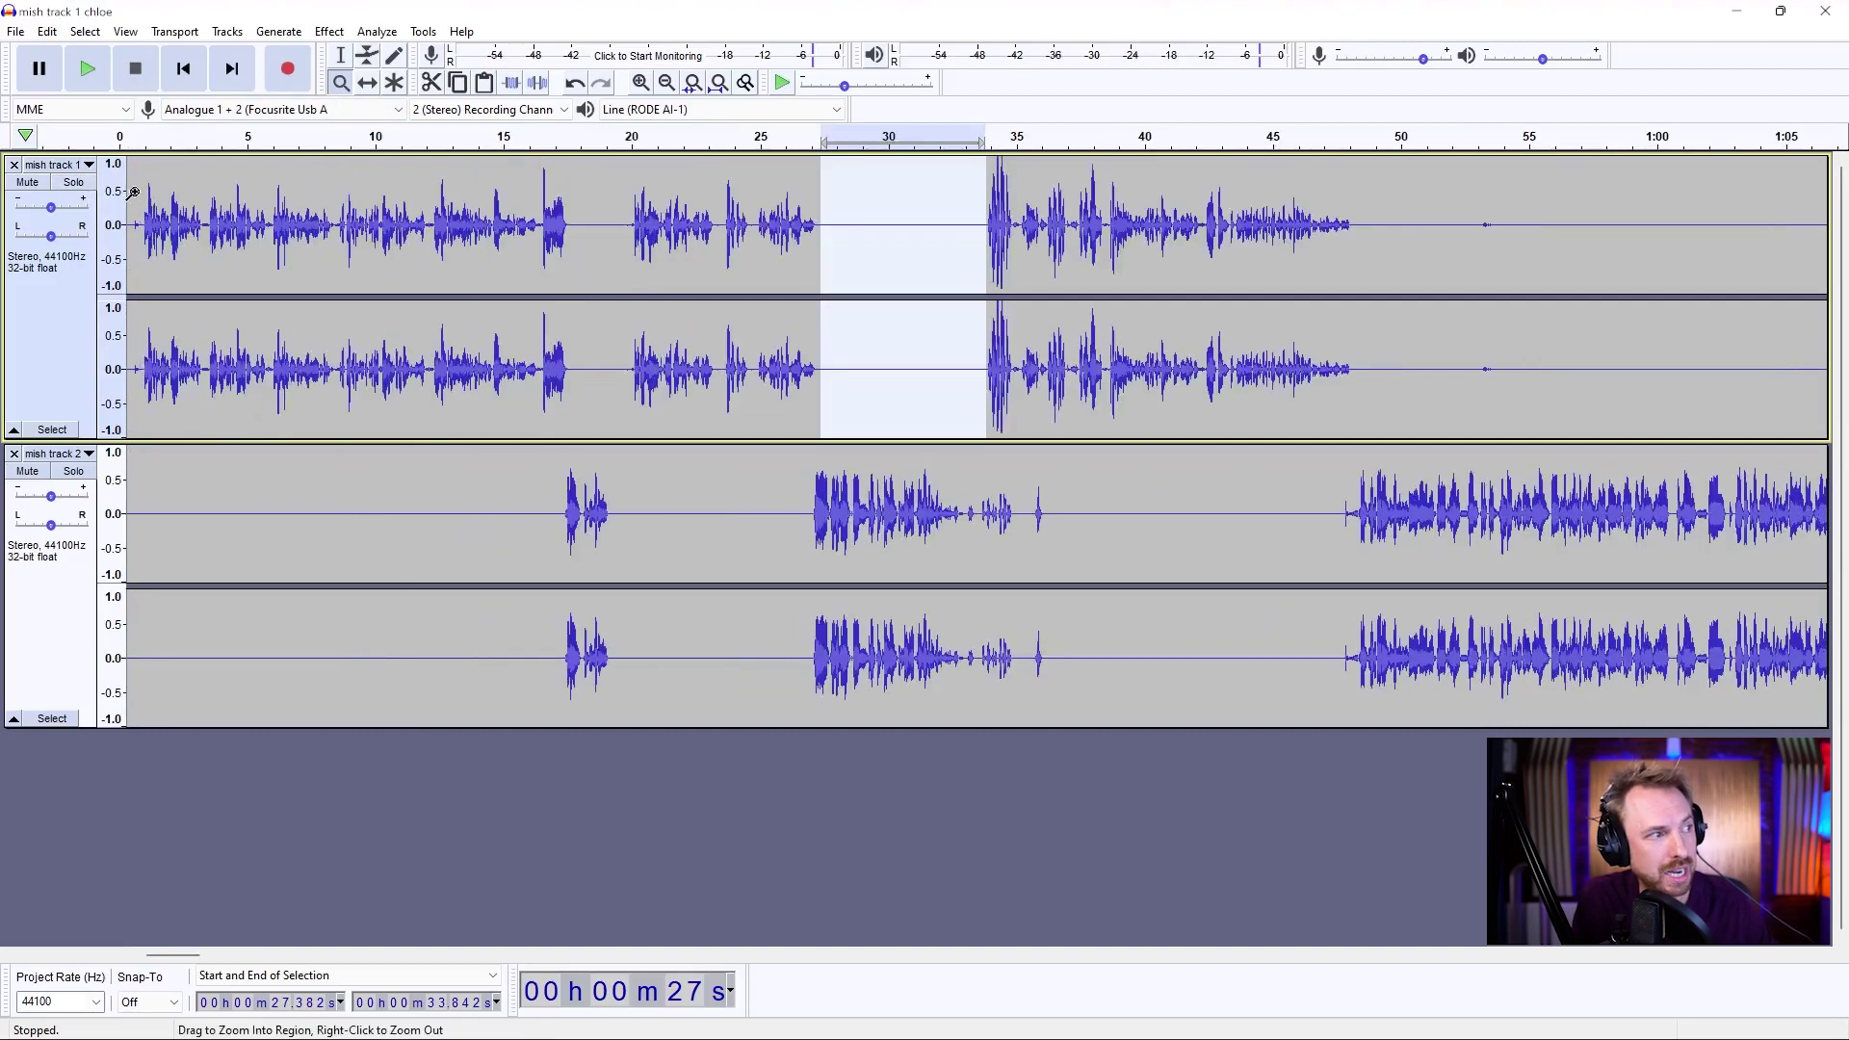
pyautogui.click(341, 55)
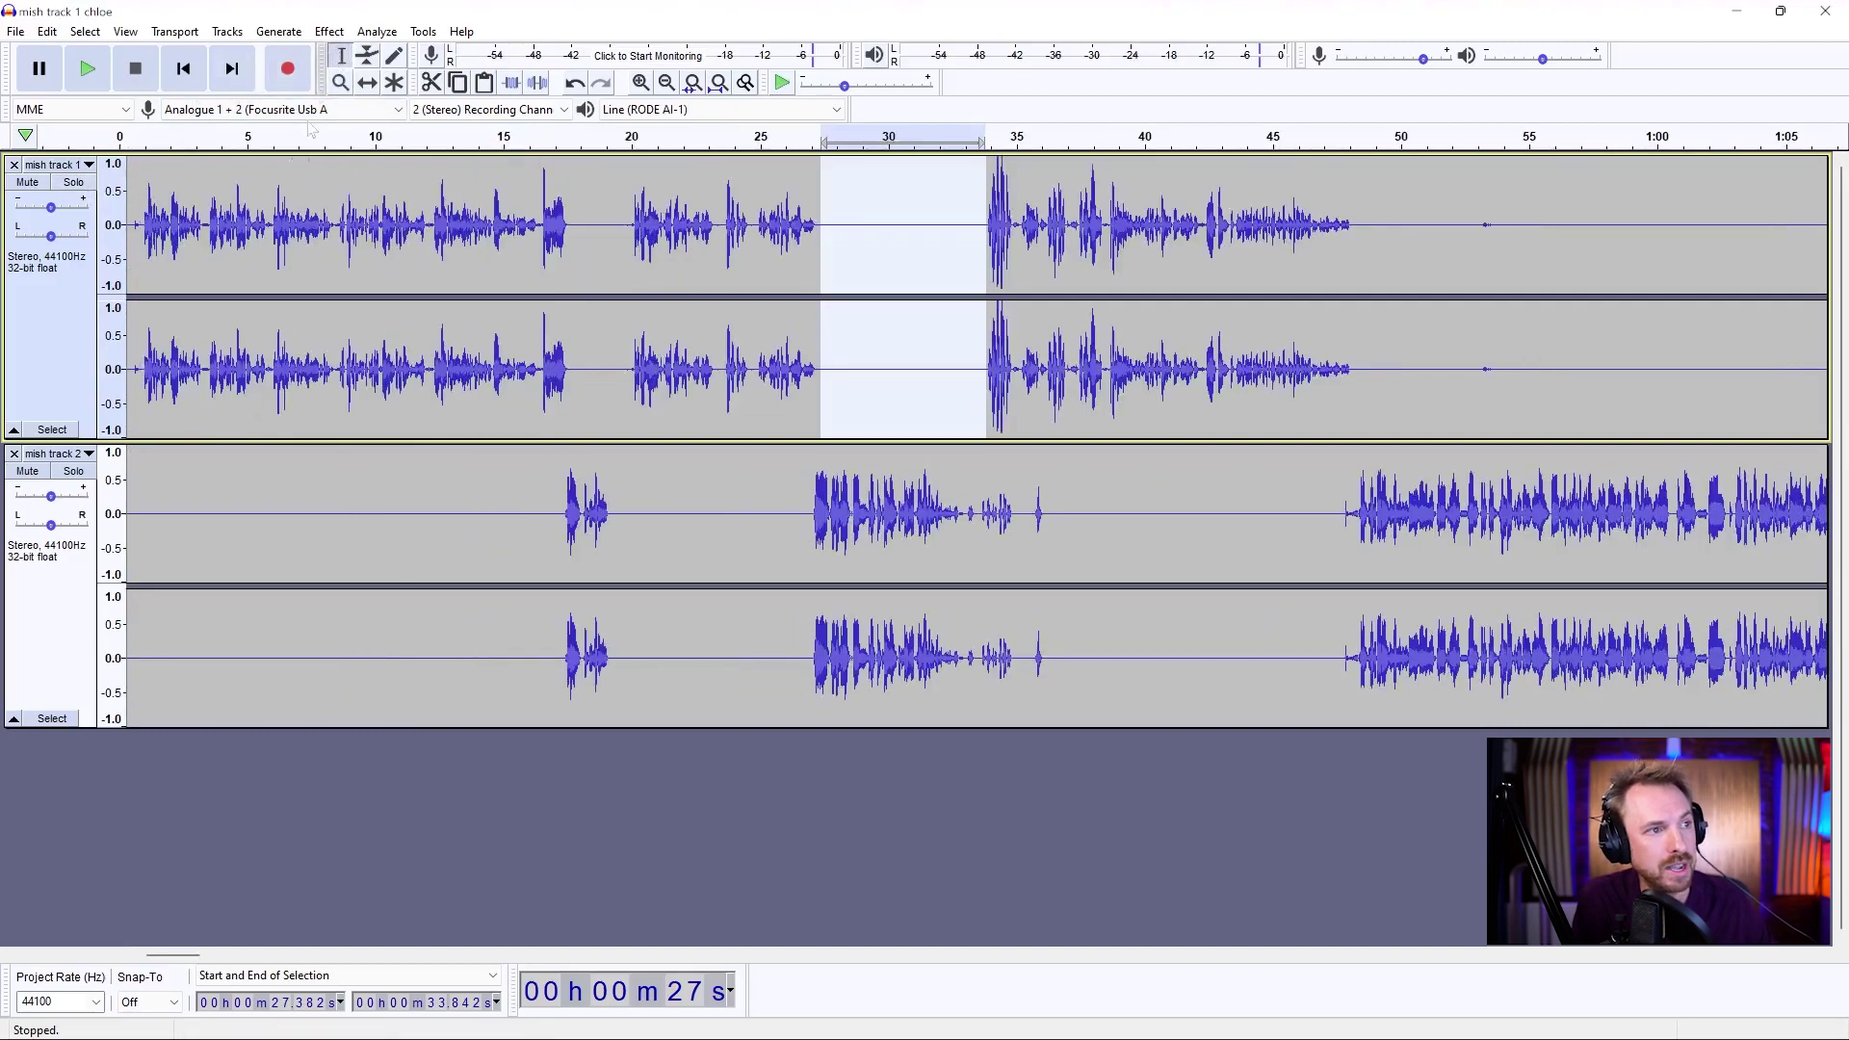
pyautogui.doubleClick(257, 216)
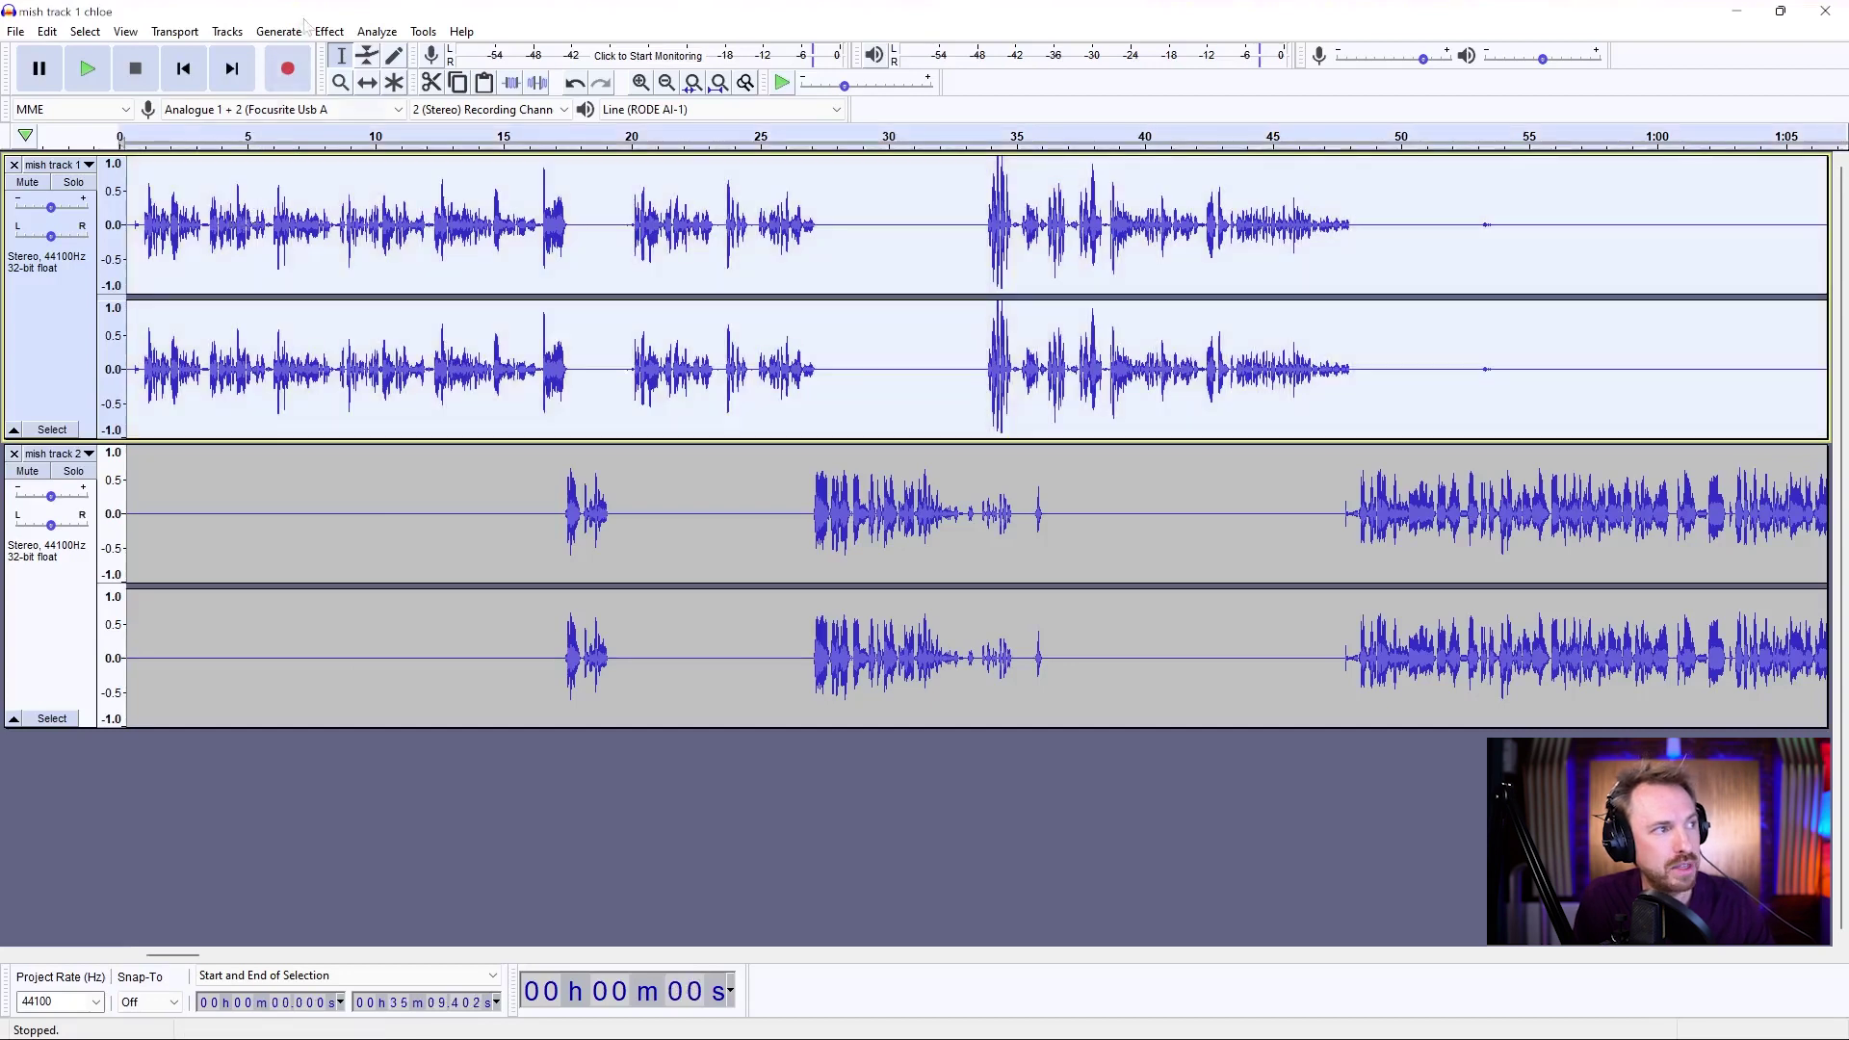
# - Apply the Compressor to track 1 with a -20 dB threshold and 3:1 ratio
pyautogui.click(327, 31)
pyautogui.click(421, 238)
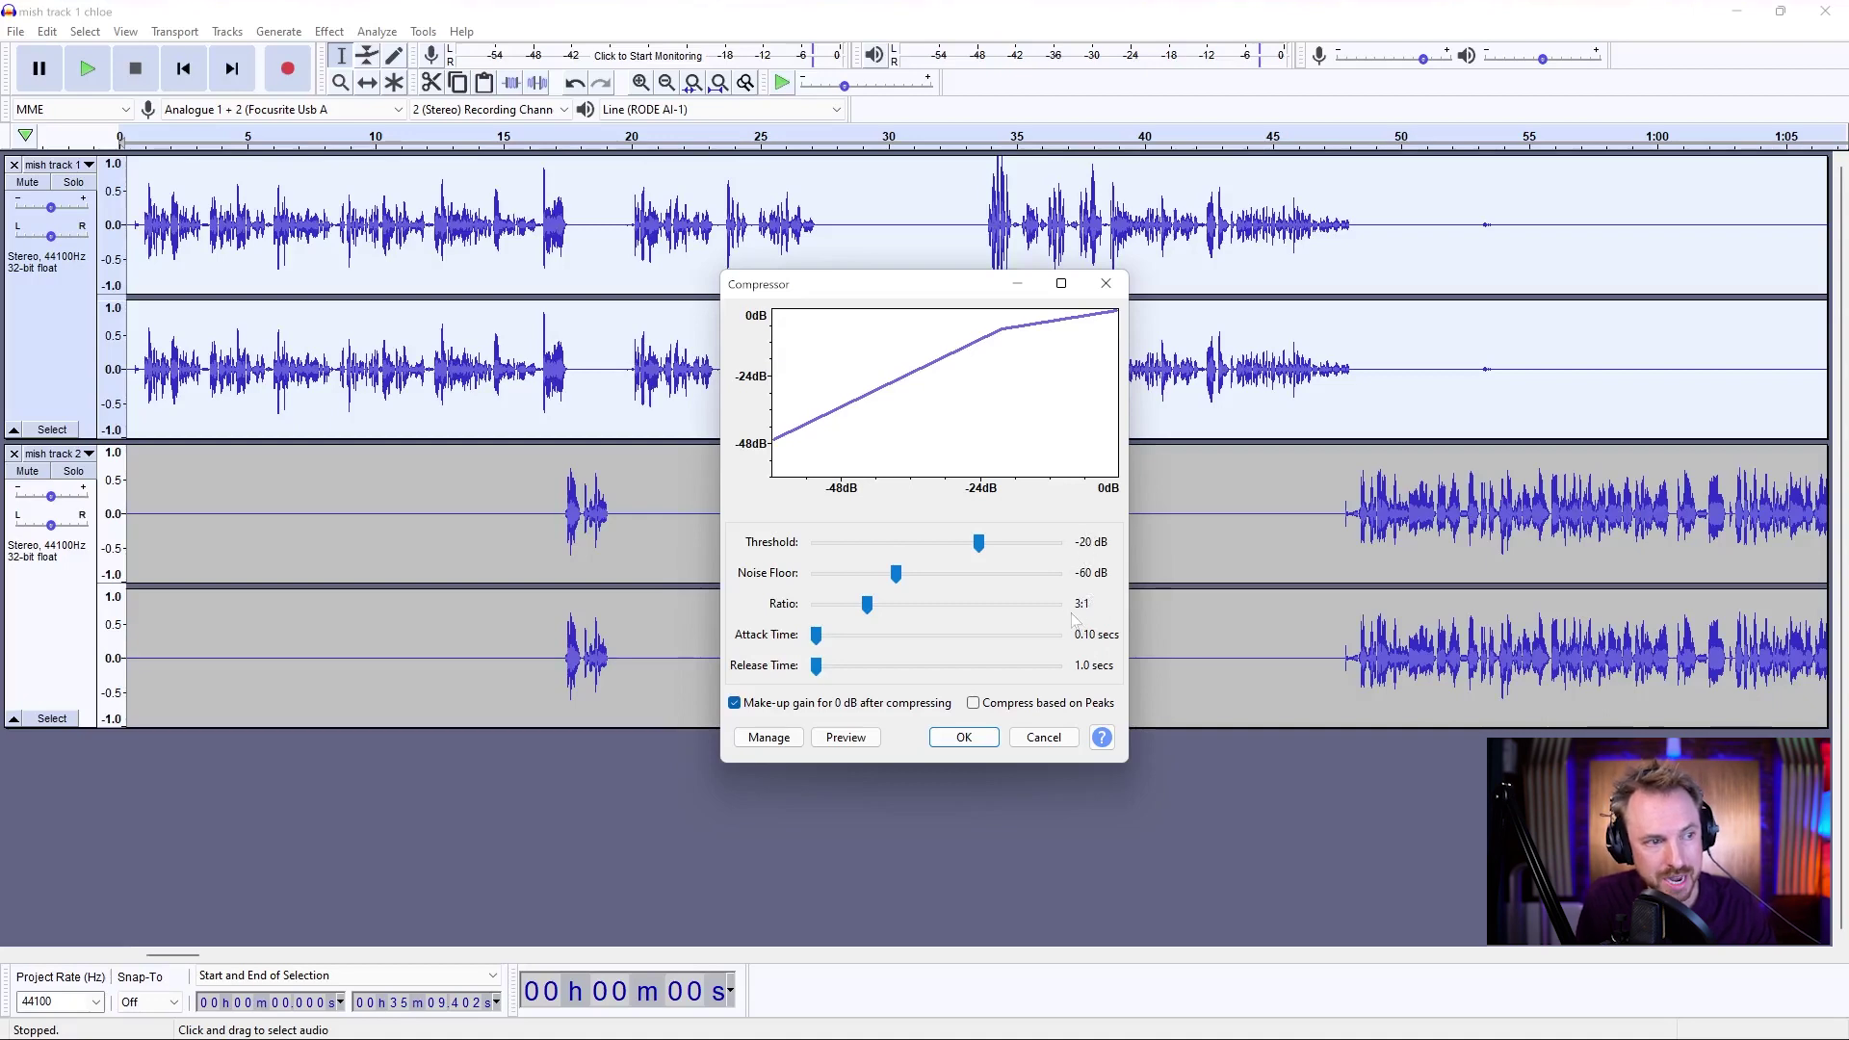
pyautogui.click(964, 737)
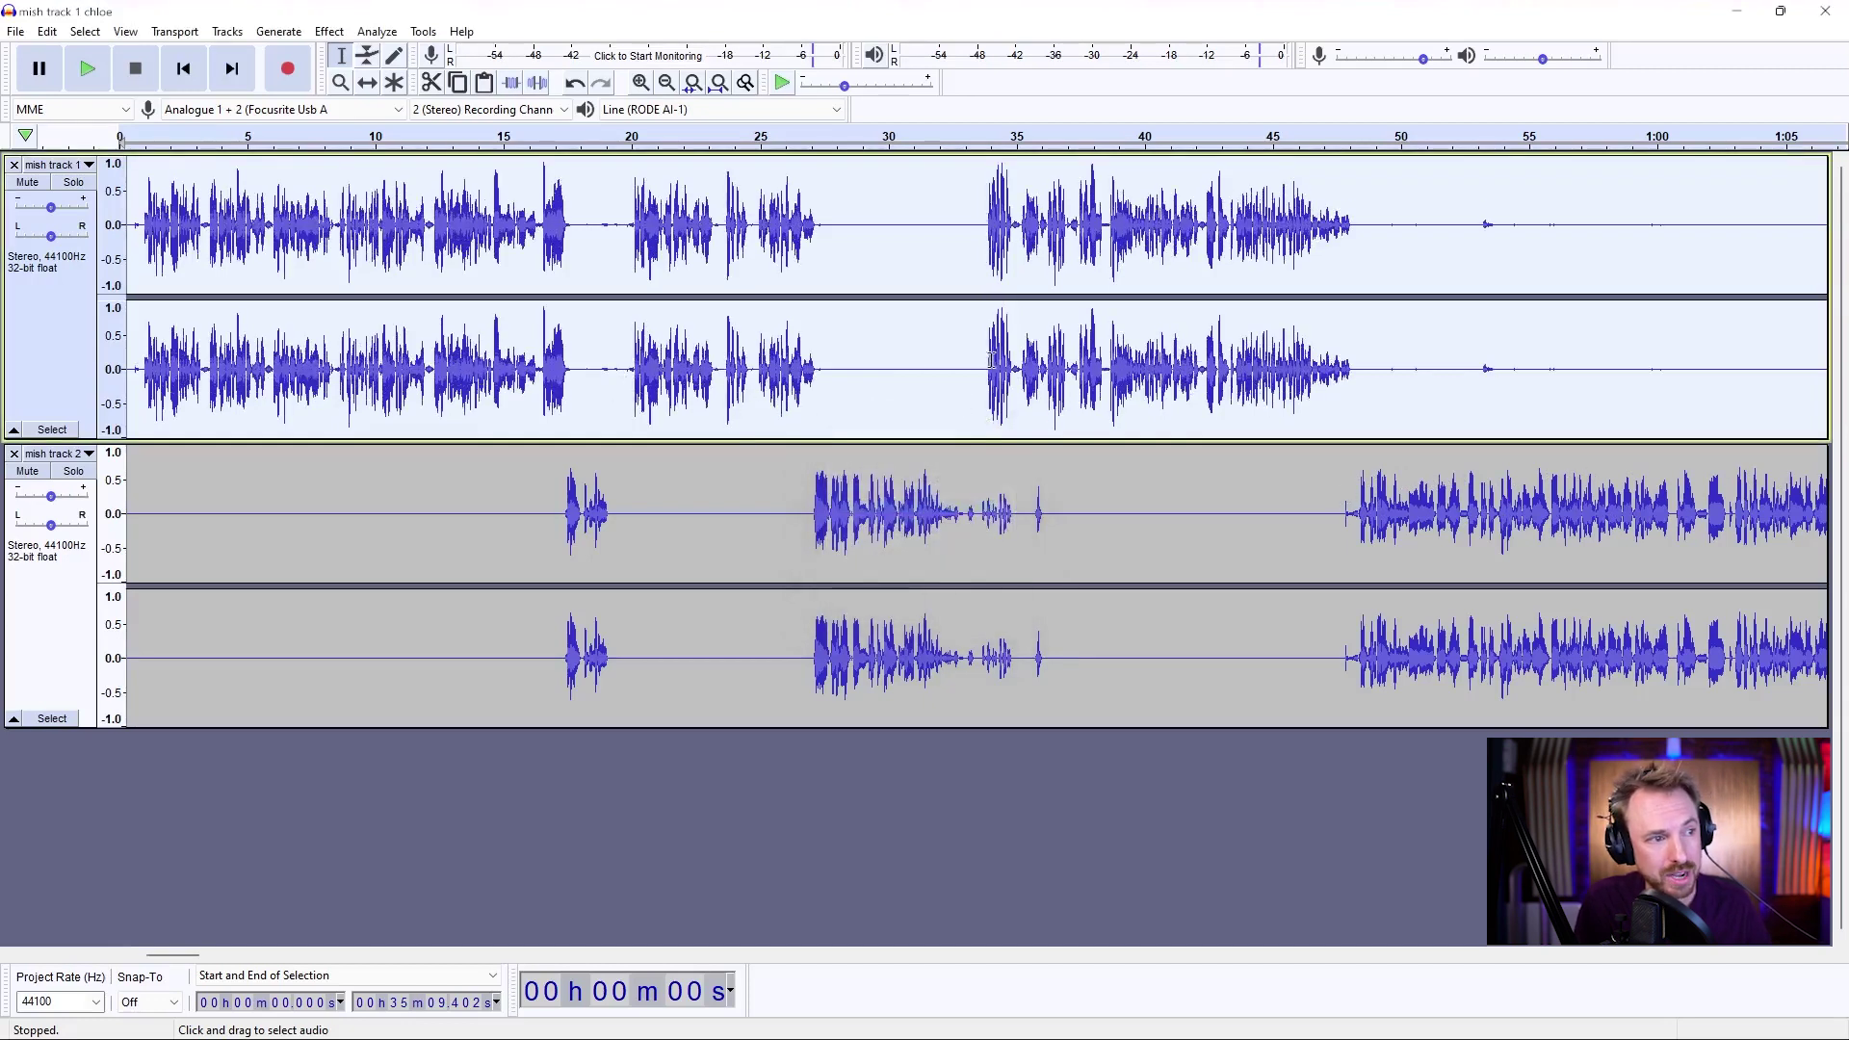
# - Clear track 1's selection and select the whole of mish track 2 instead
pyautogui.click(1316, 572)
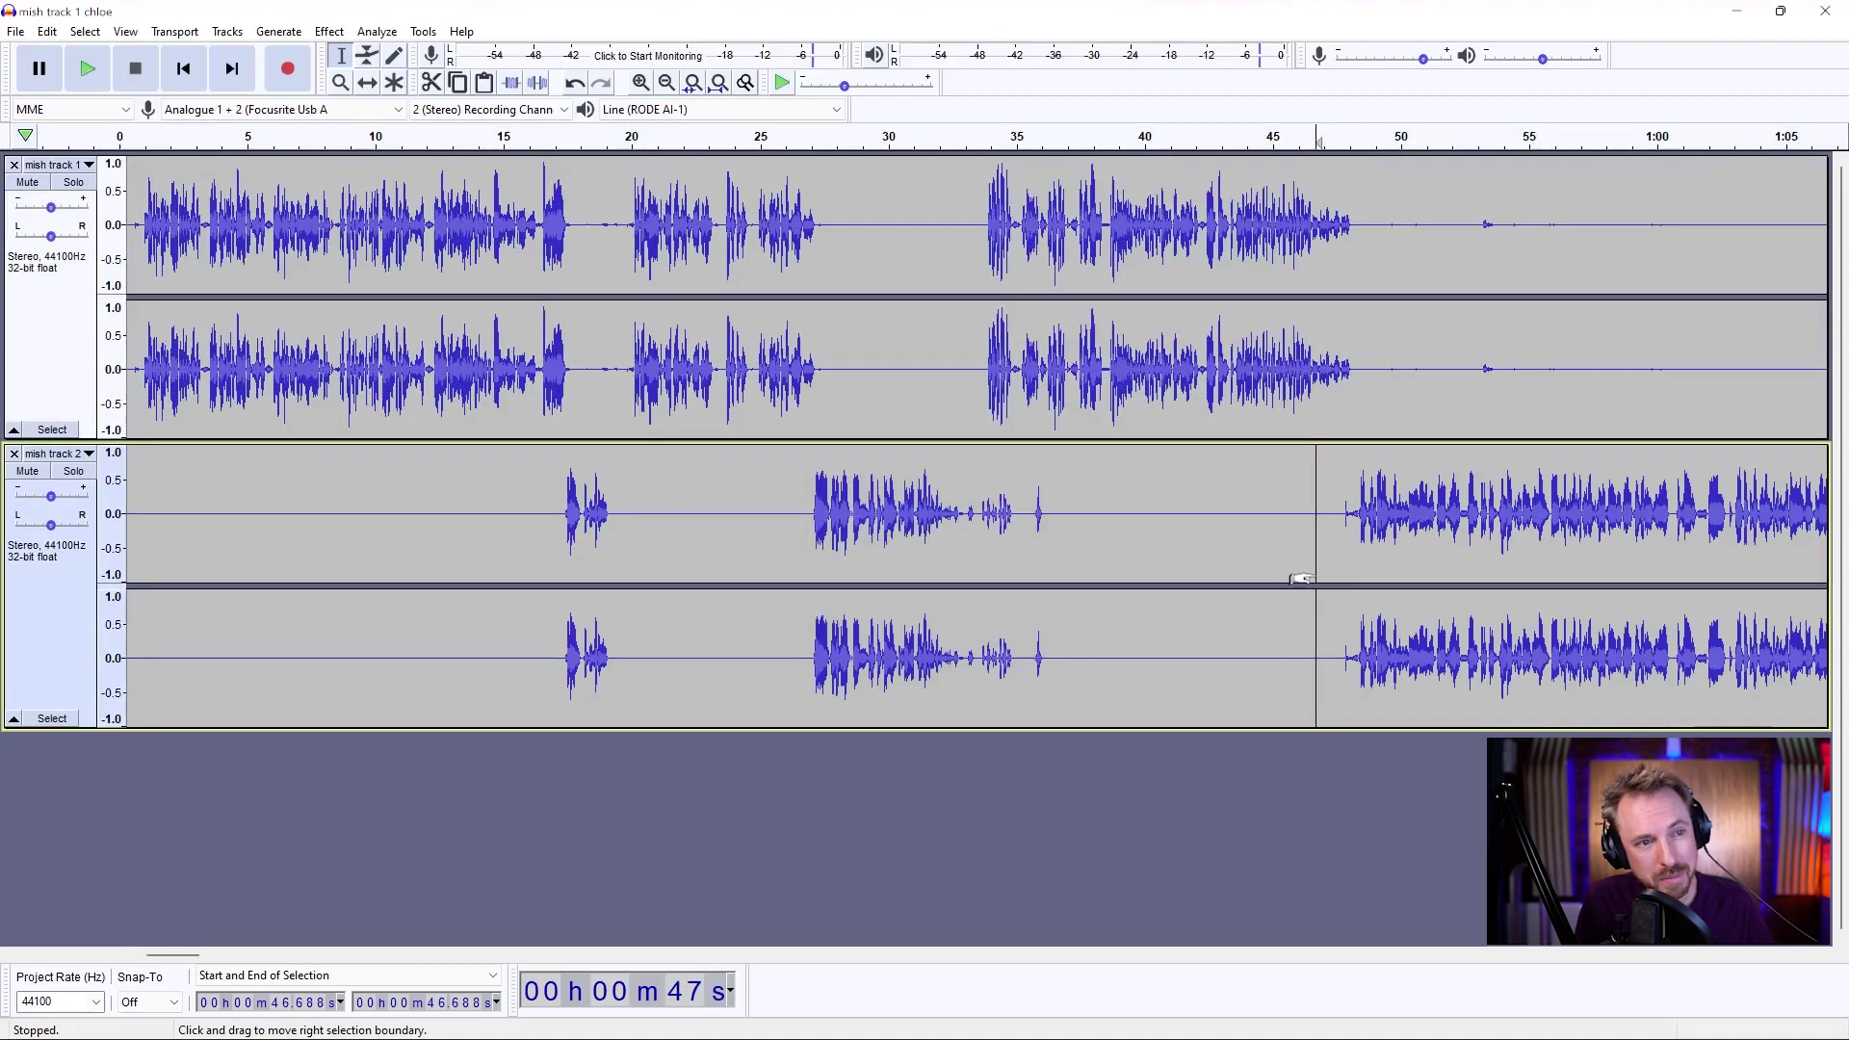
pyautogui.click(1112, 520)
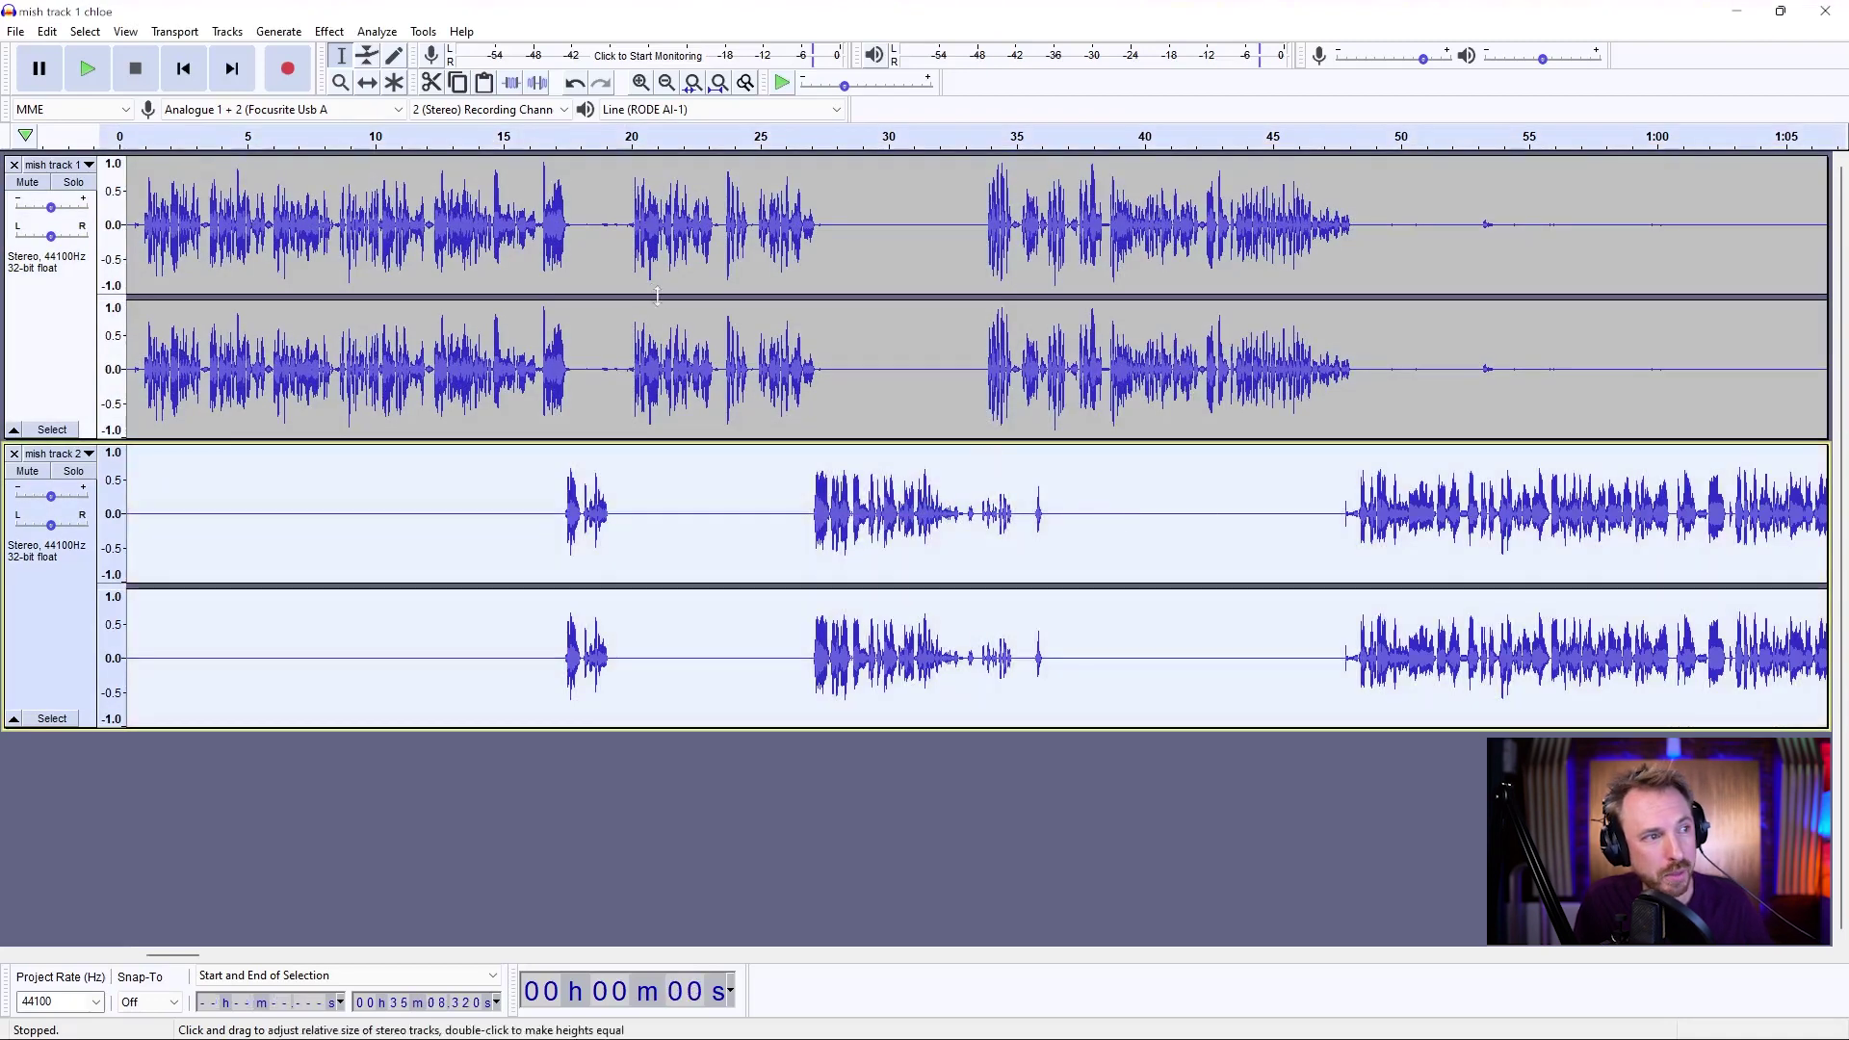
pyautogui.click(325, 30)
# - Amplify mish track 2 by 0.4 dB with clipping disallowed
pyautogui.click(411, 90)
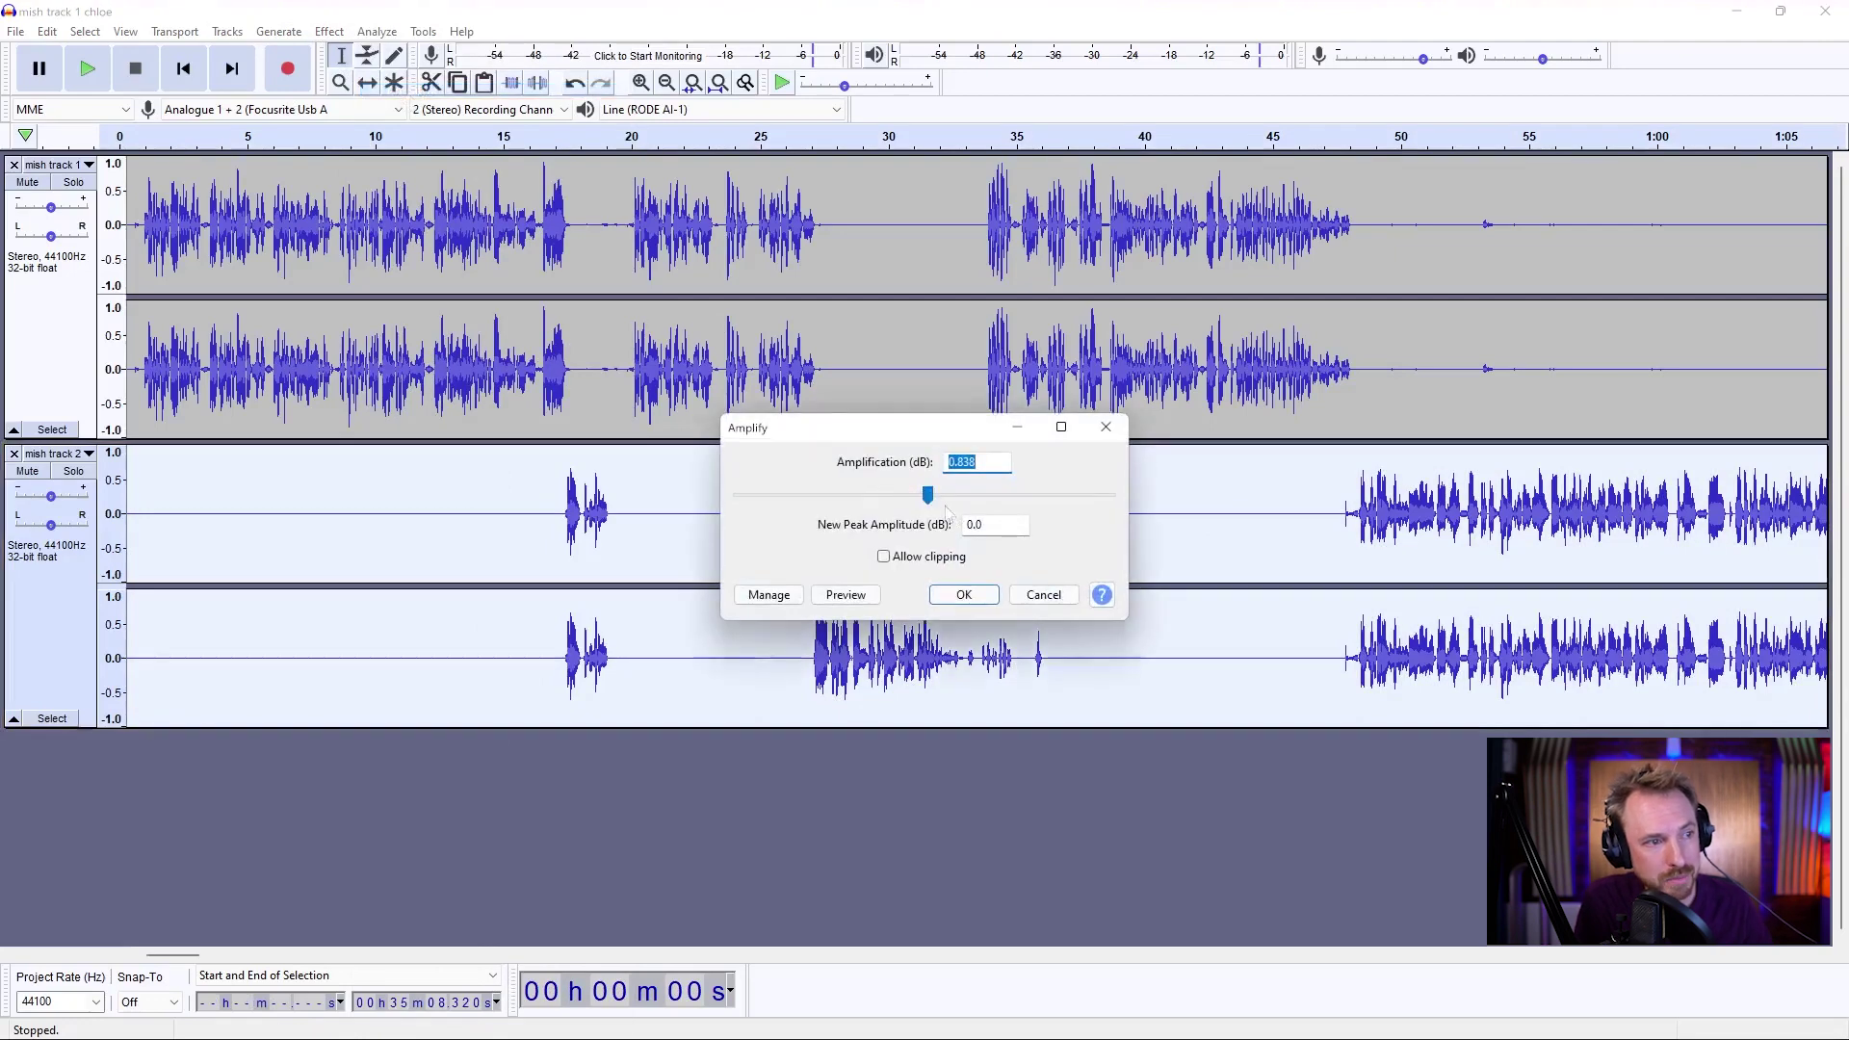
pyautogui.moveTo(929, 499); pyautogui.dragTo(932, 498)
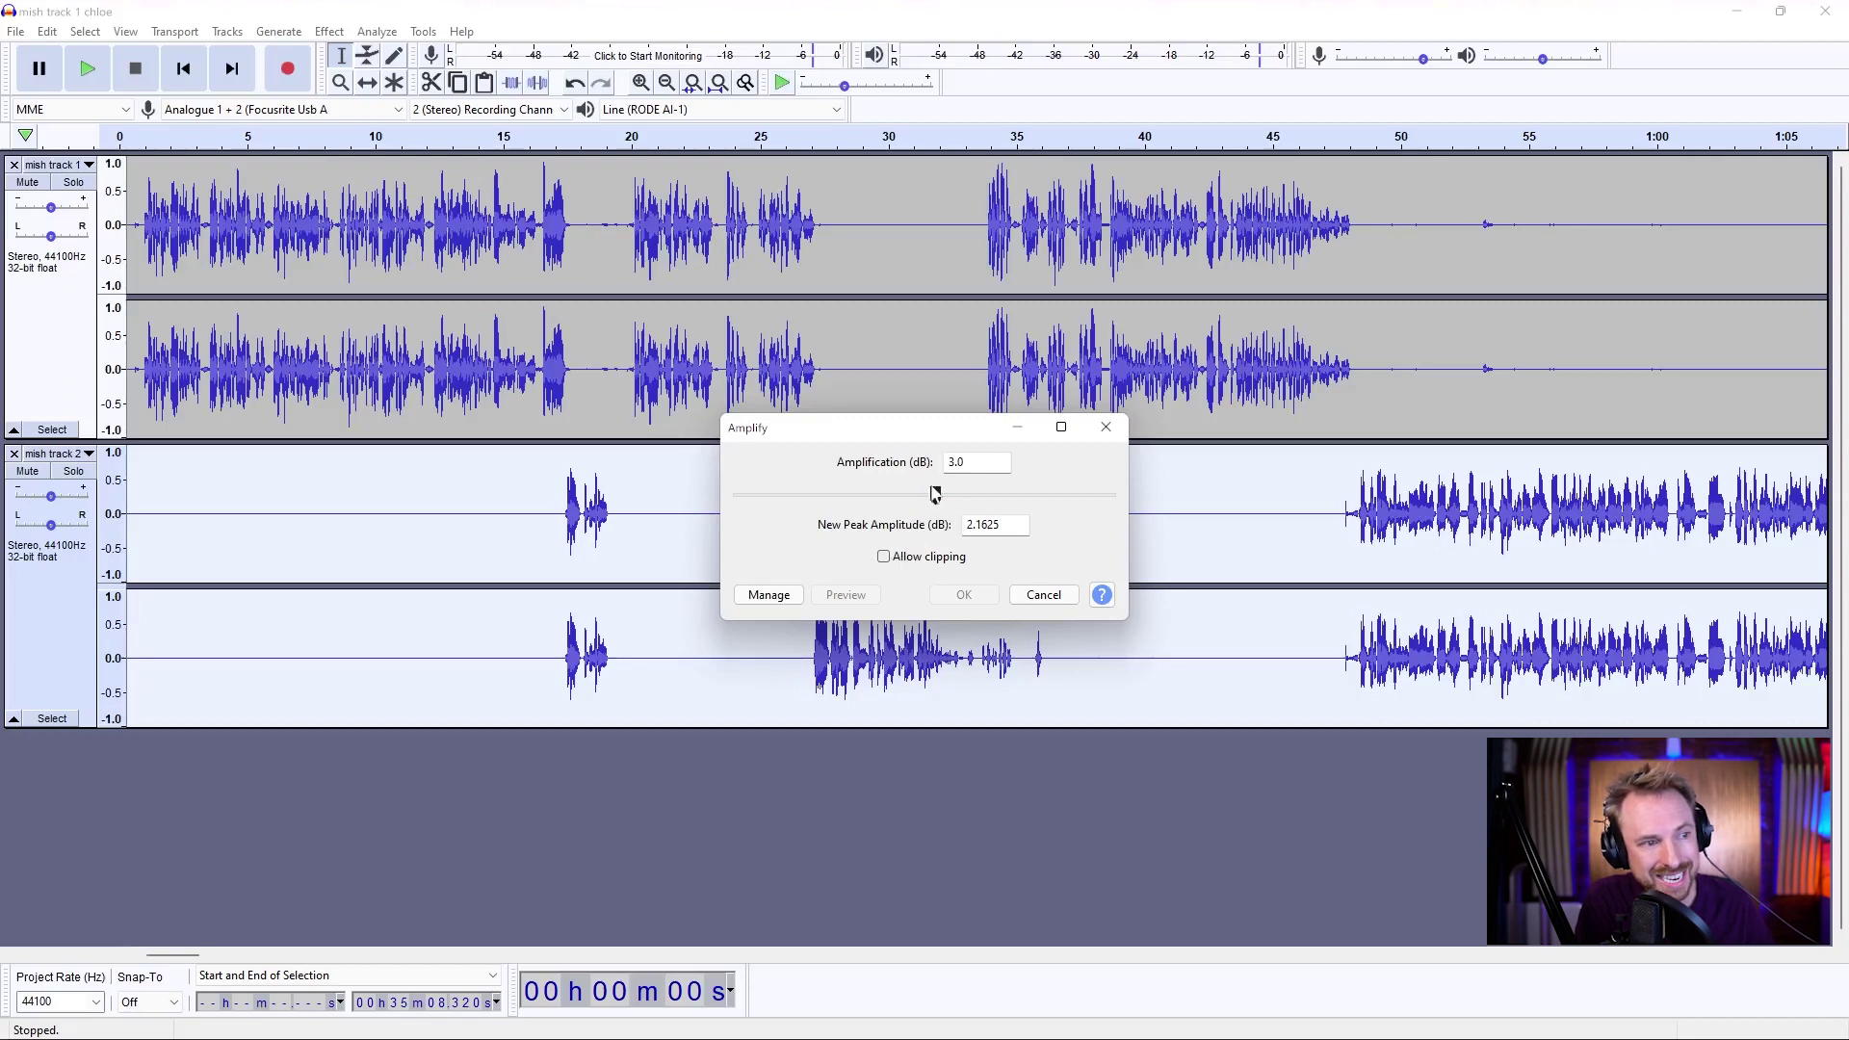
pyautogui.moveTo(935, 494); pyautogui.dragTo(926, 503)
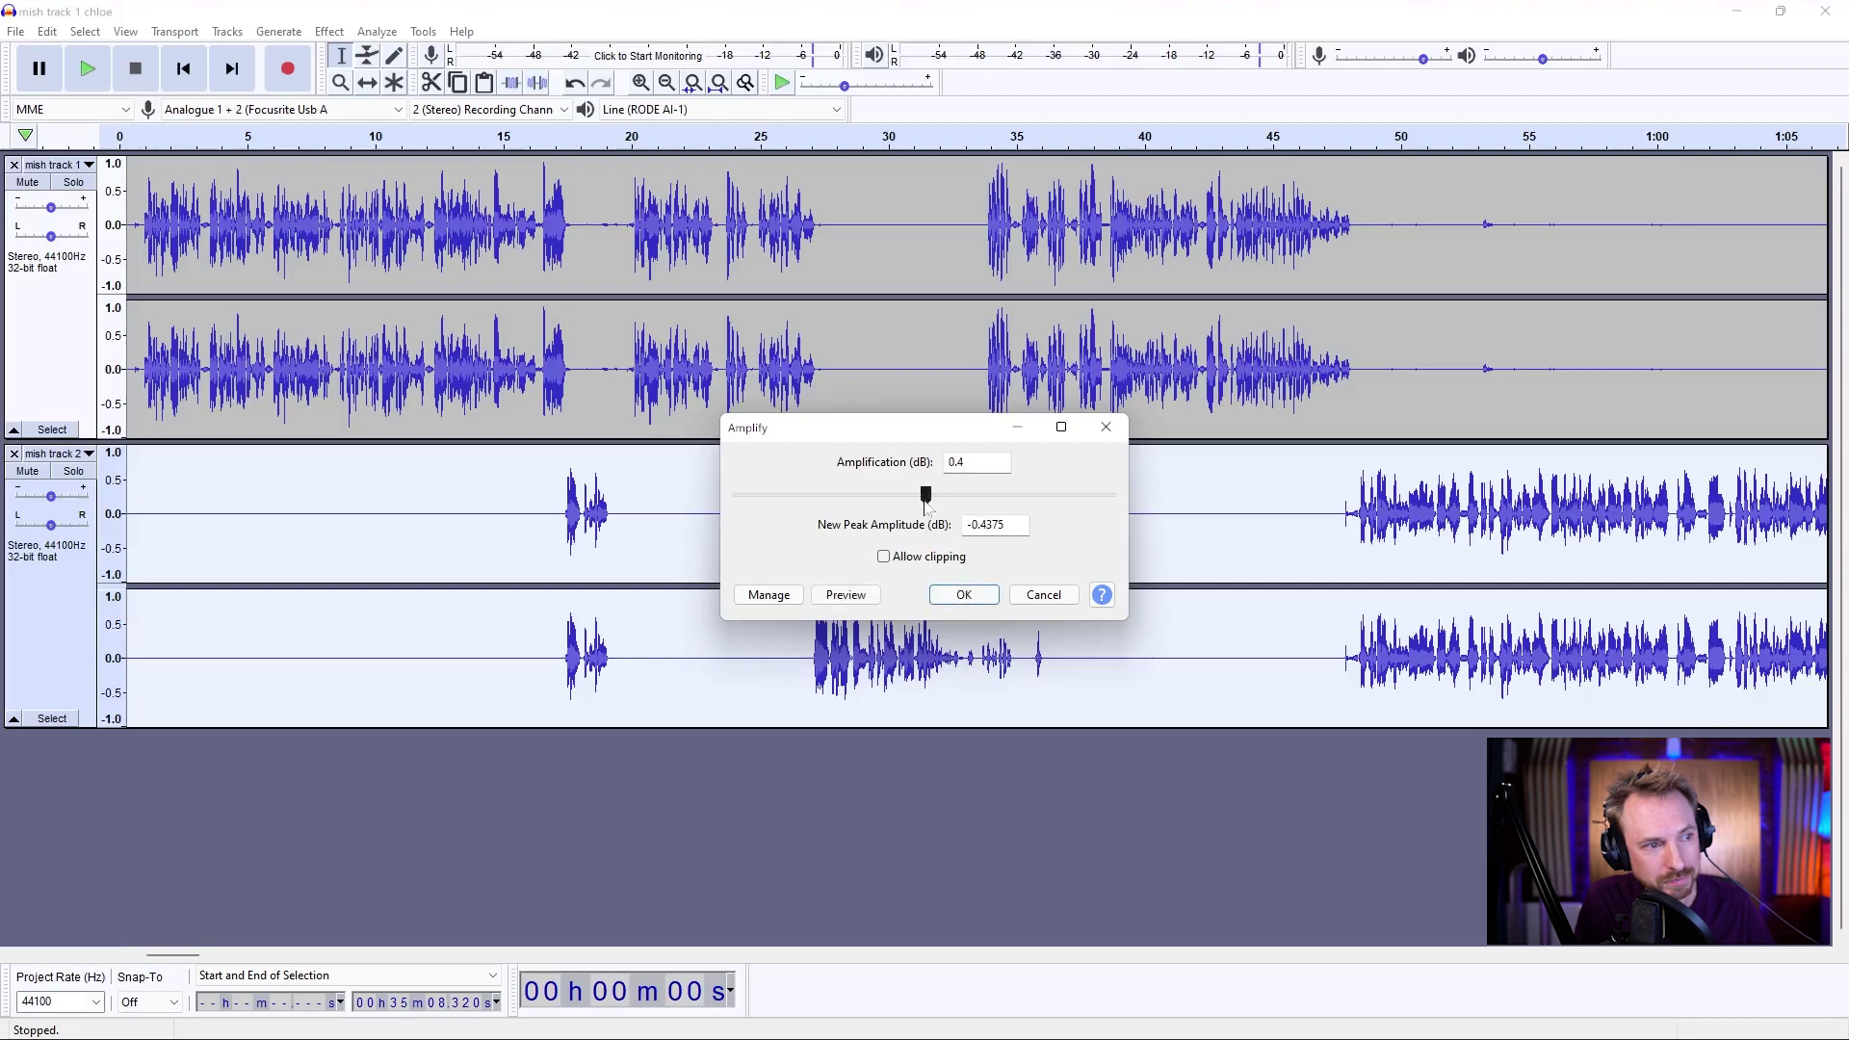
pyautogui.click(959, 595)
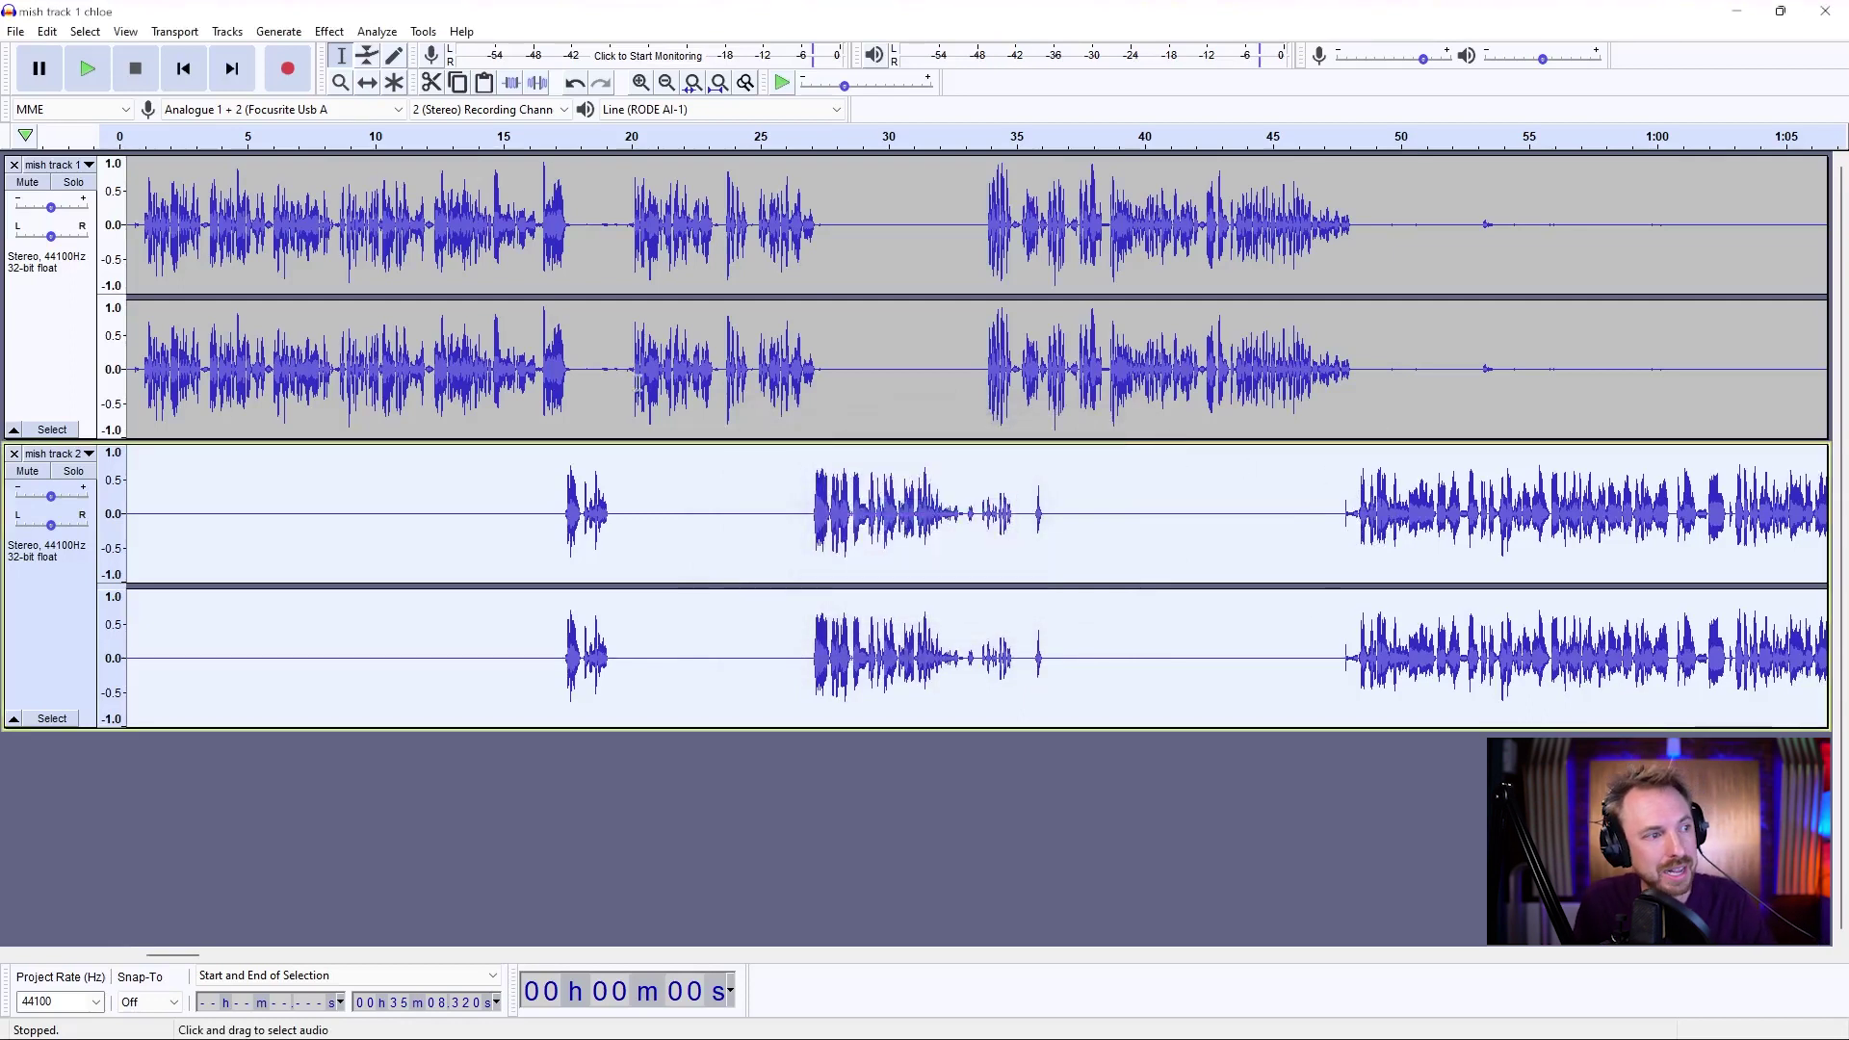
# - Raise track 2's volume envelope, audition from about 24 s, then readjust the envelope
pyautogui.click(367, 58)
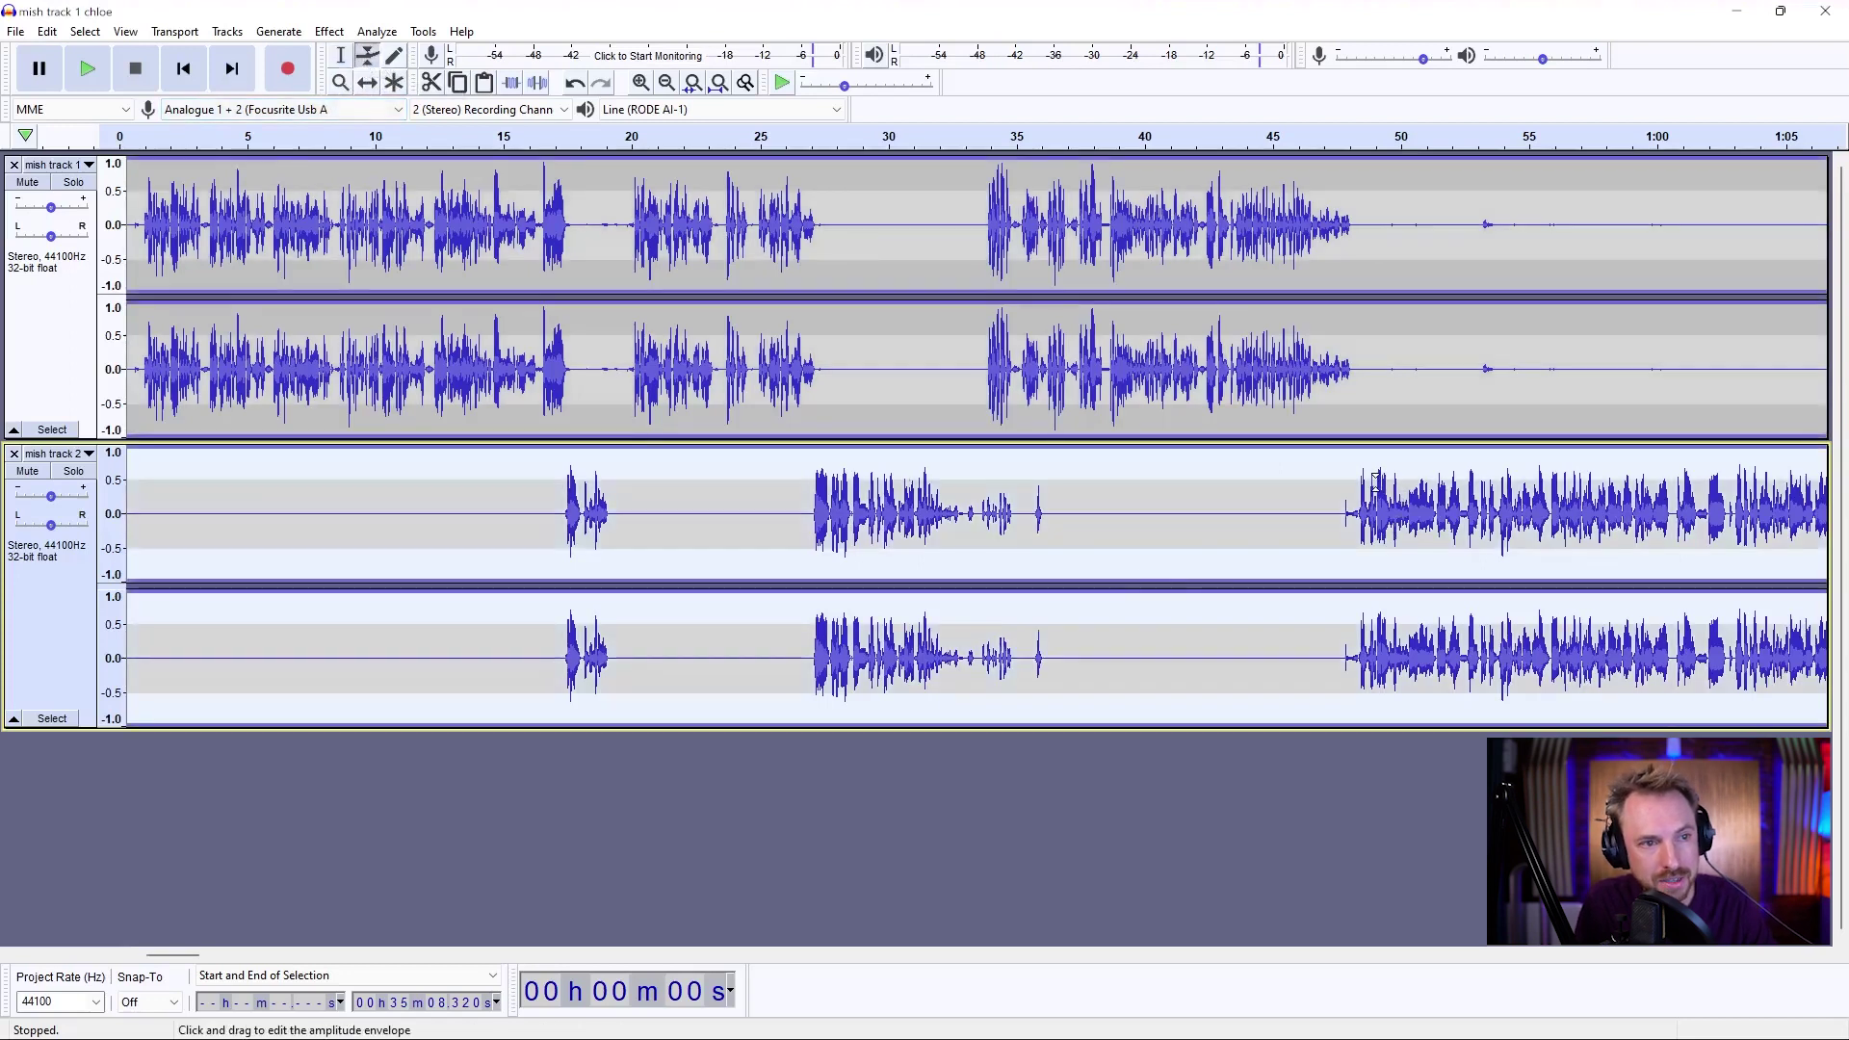
pyautogui.moveTo(1376, 482); pyautogui.dragTo(1376, 462)
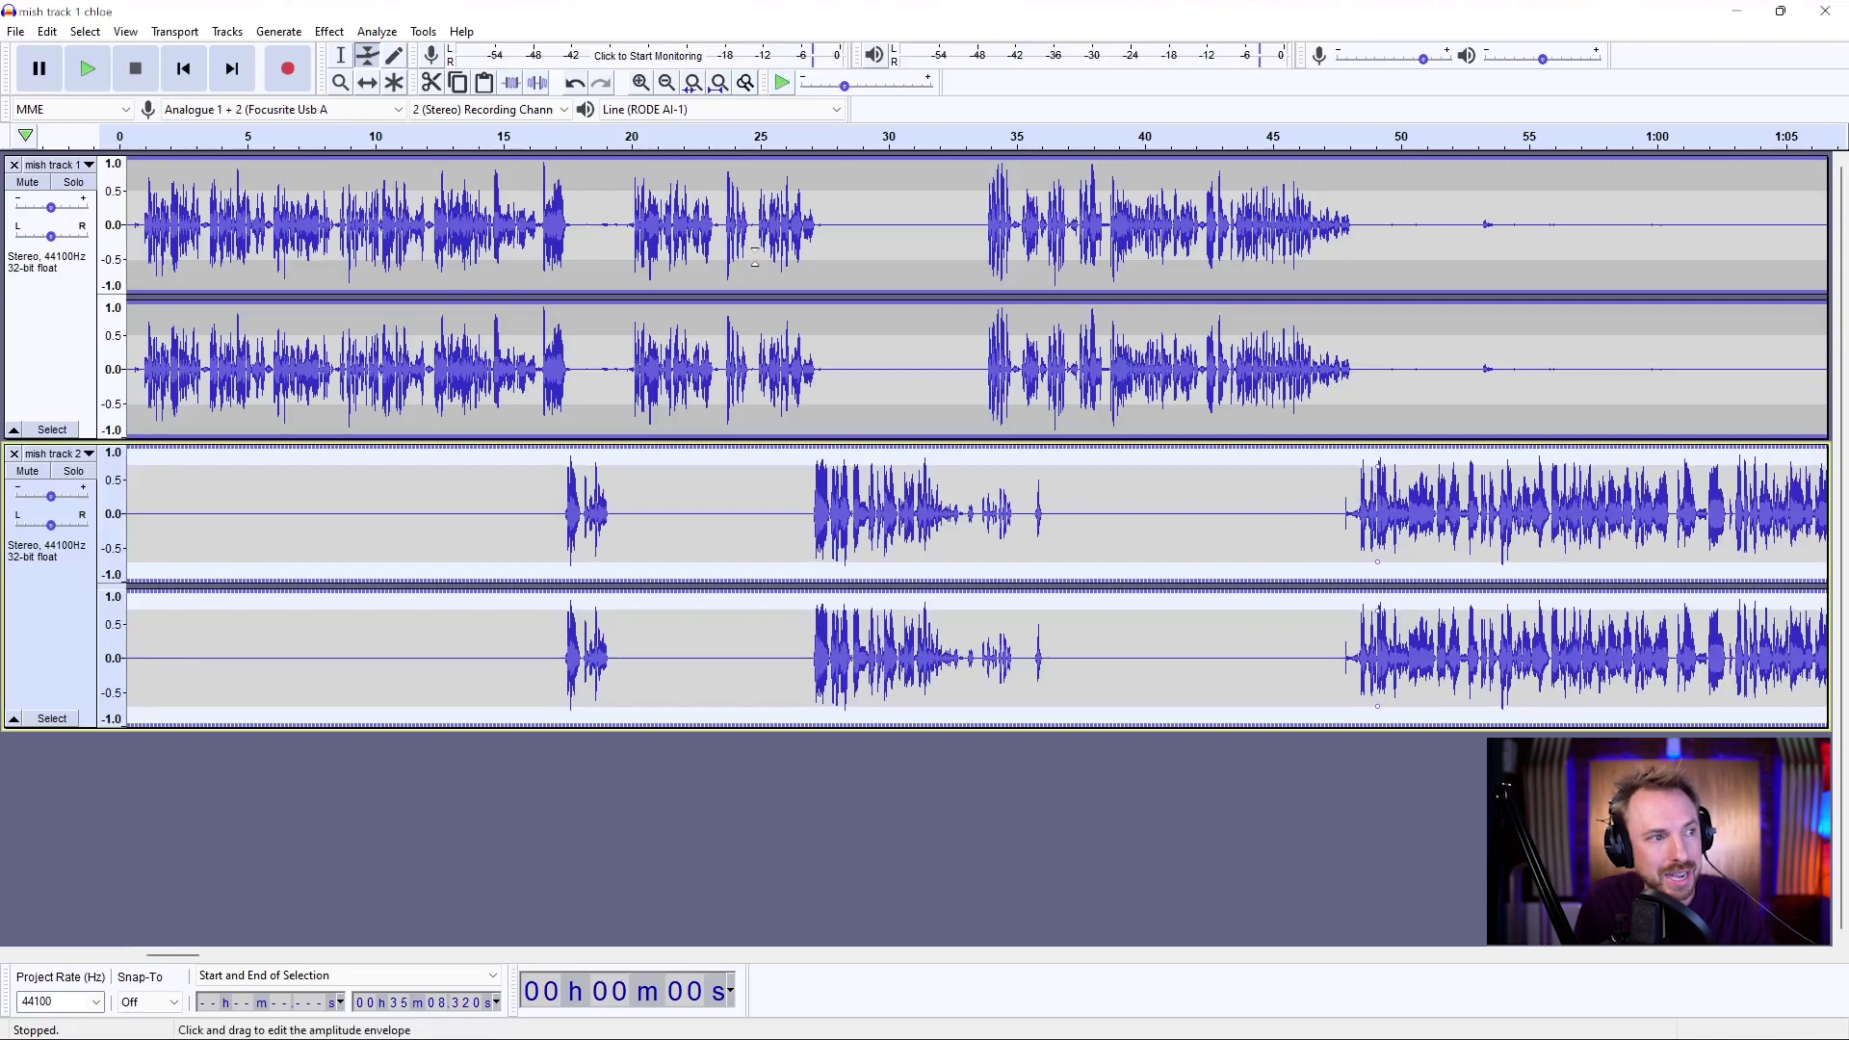
pyautogui.click(726, 138)
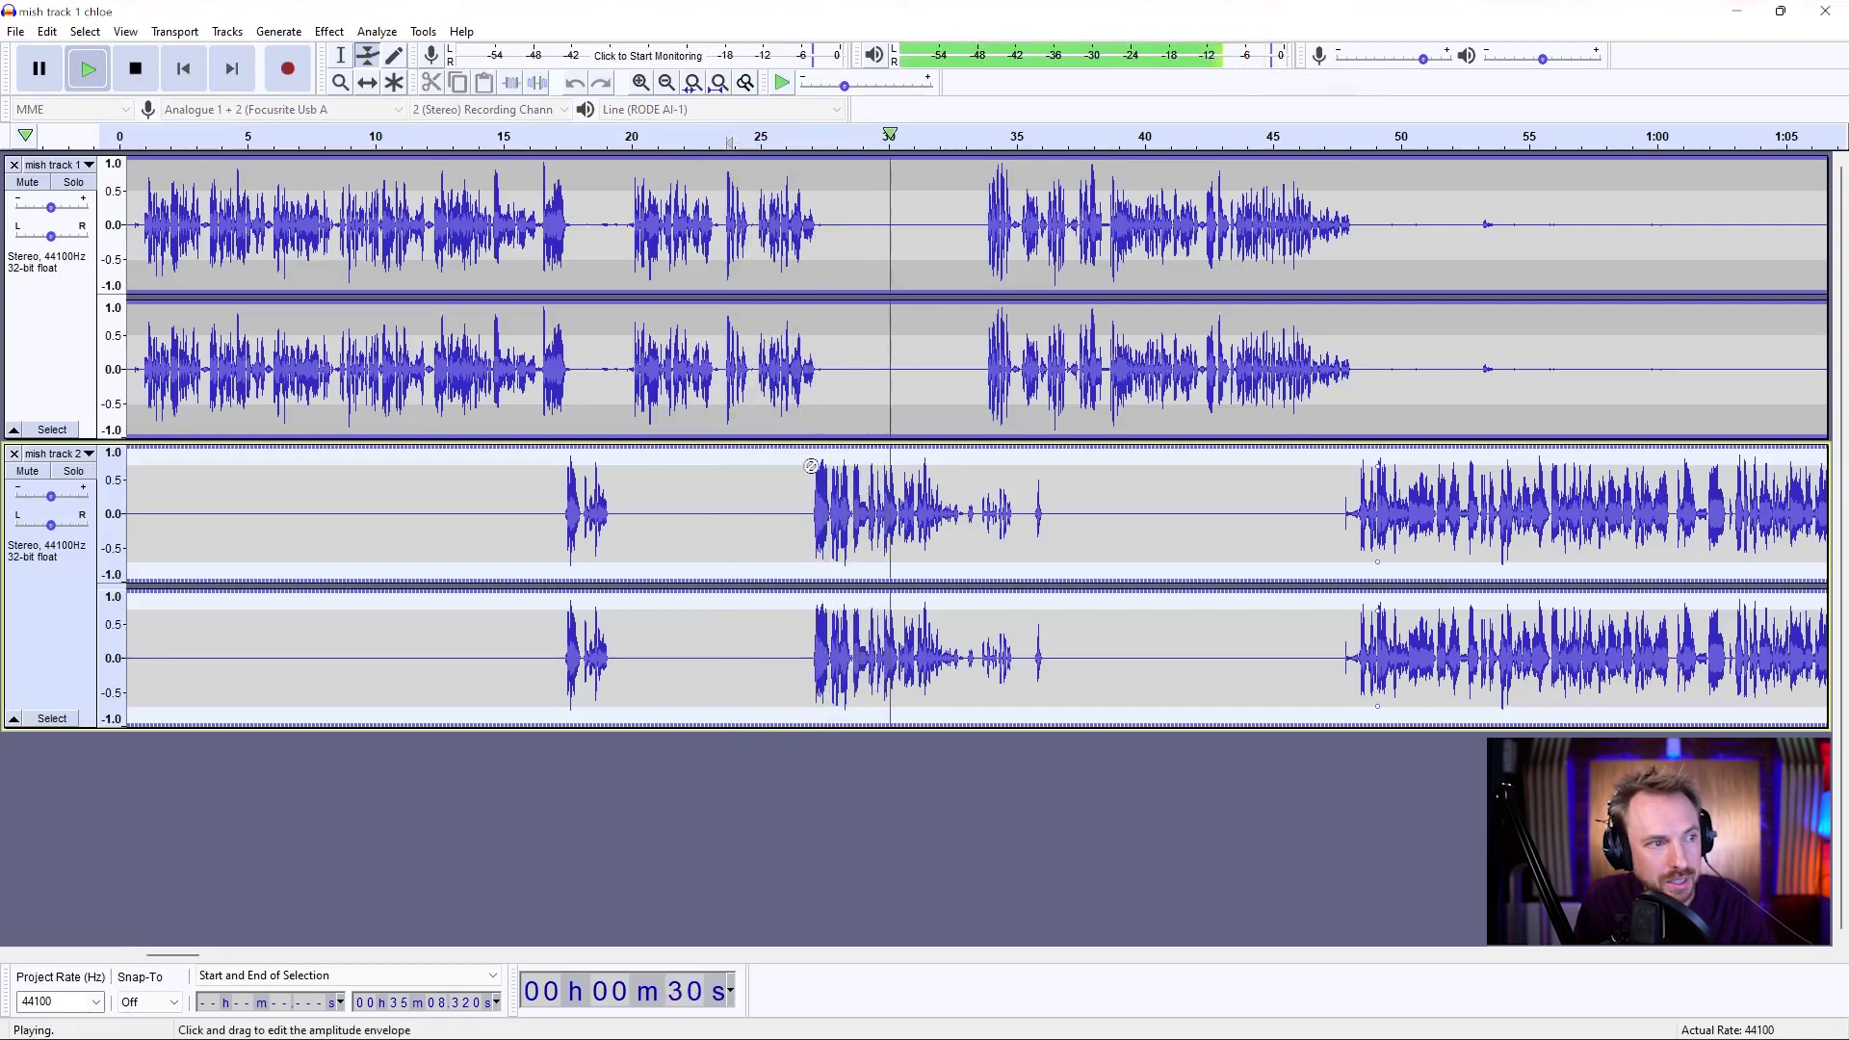
pyautogui.press('space')
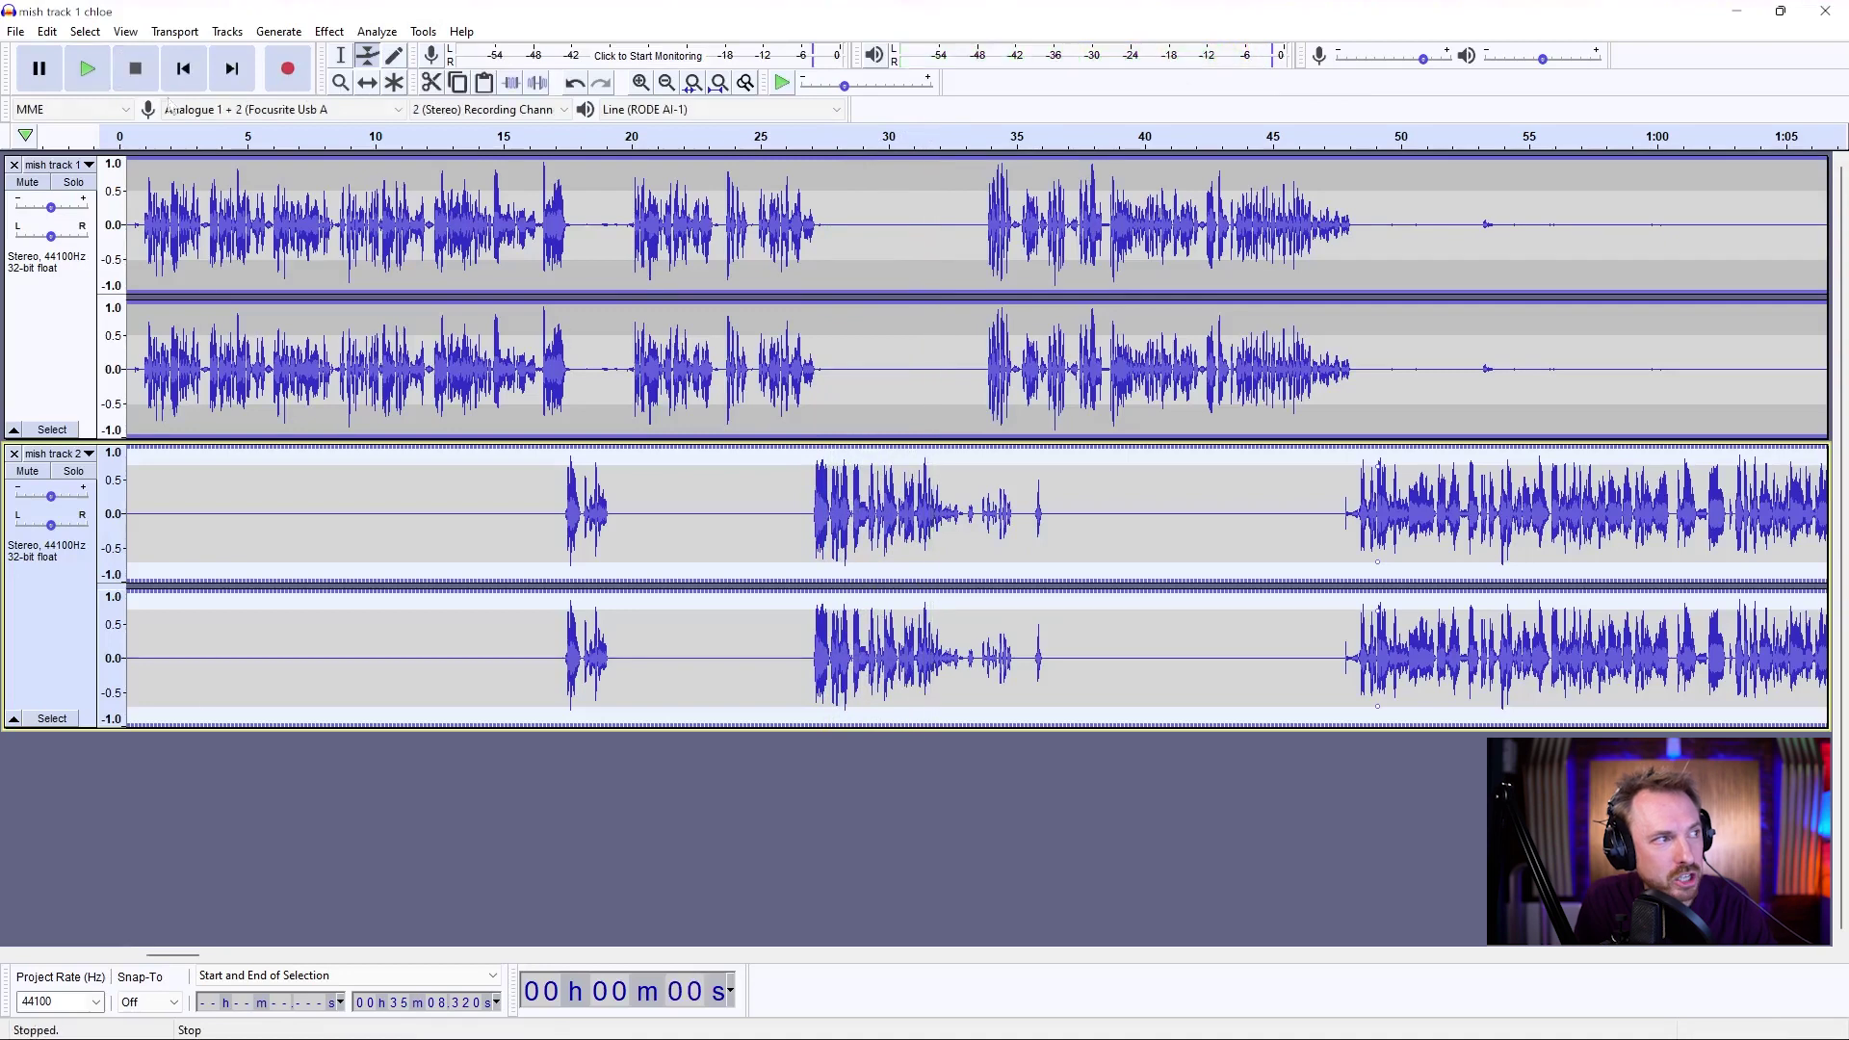
pyautogui.moveTo(811, 453); pyautogui.dragTo(814, 466)
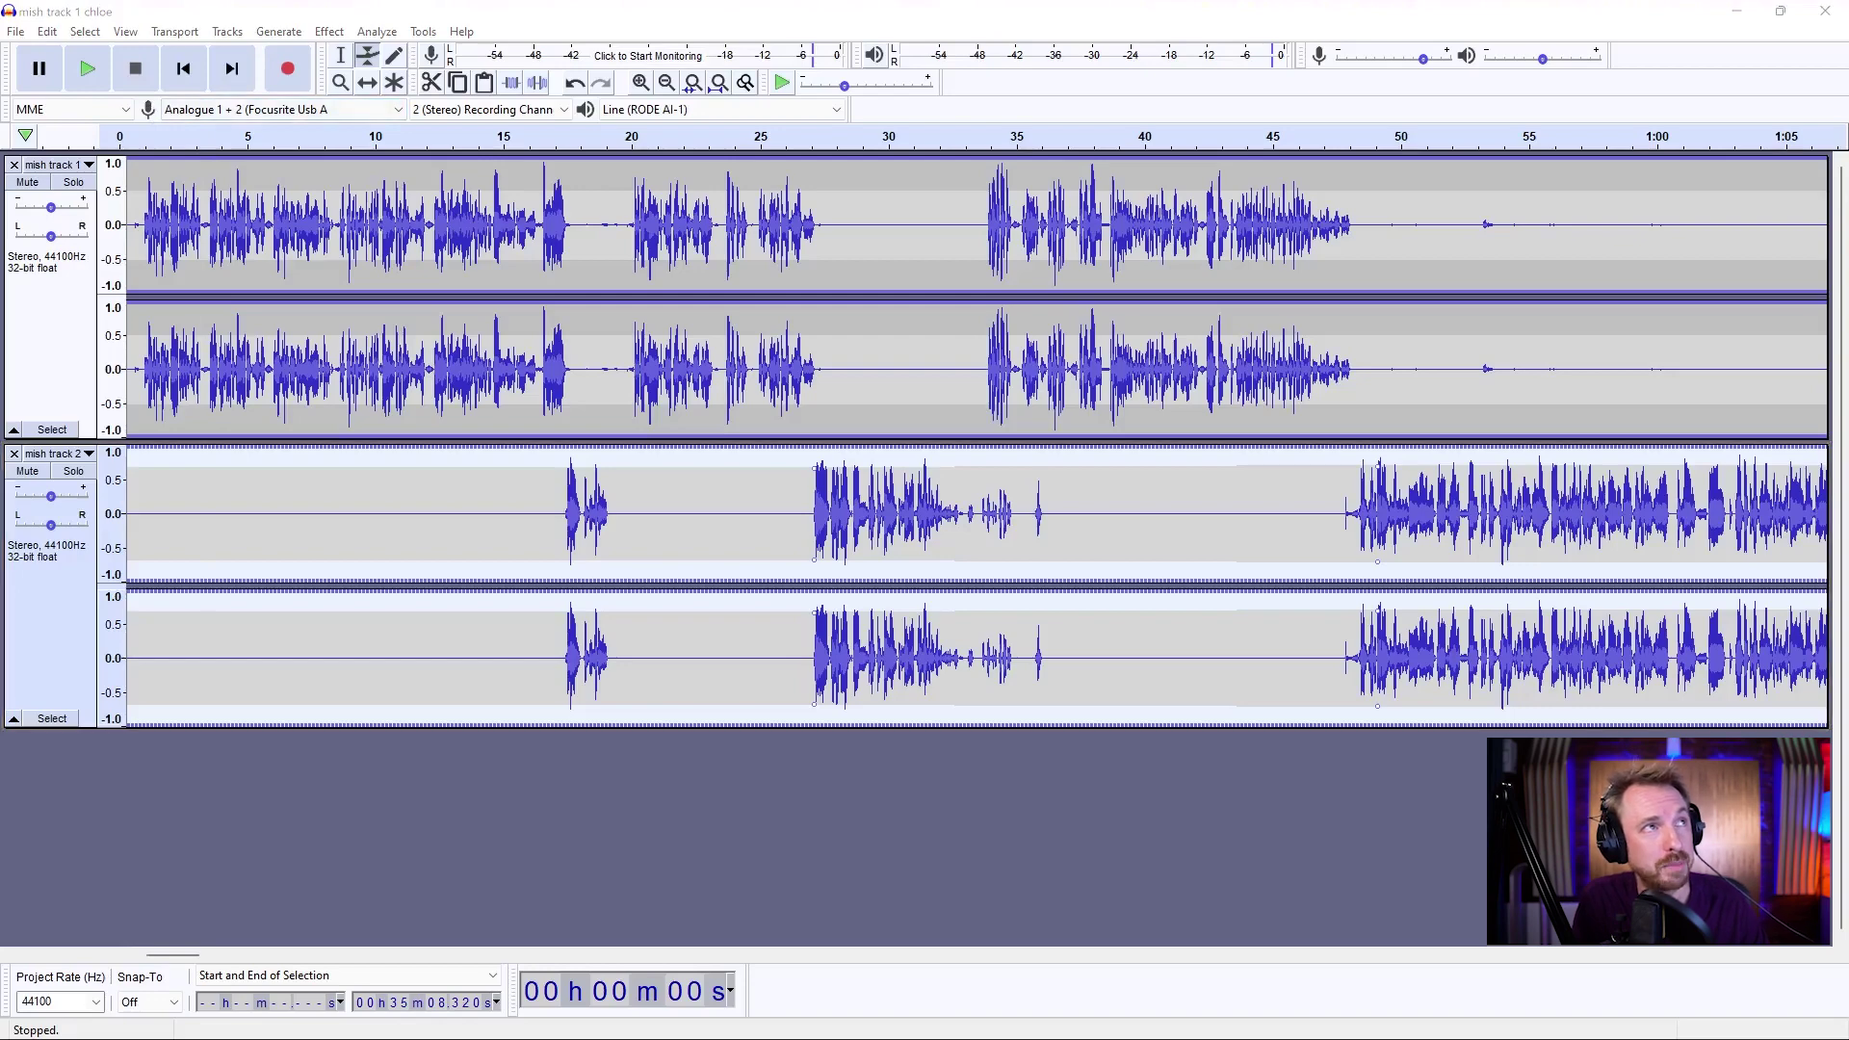
# - Import the 01 RETRO intro music as a third track and zoom to the first minute
pyautogui.moveTo(627, 601); pyautogui.dragTo(418, 857)
pyautogui.scroll(-2, 419, 866)
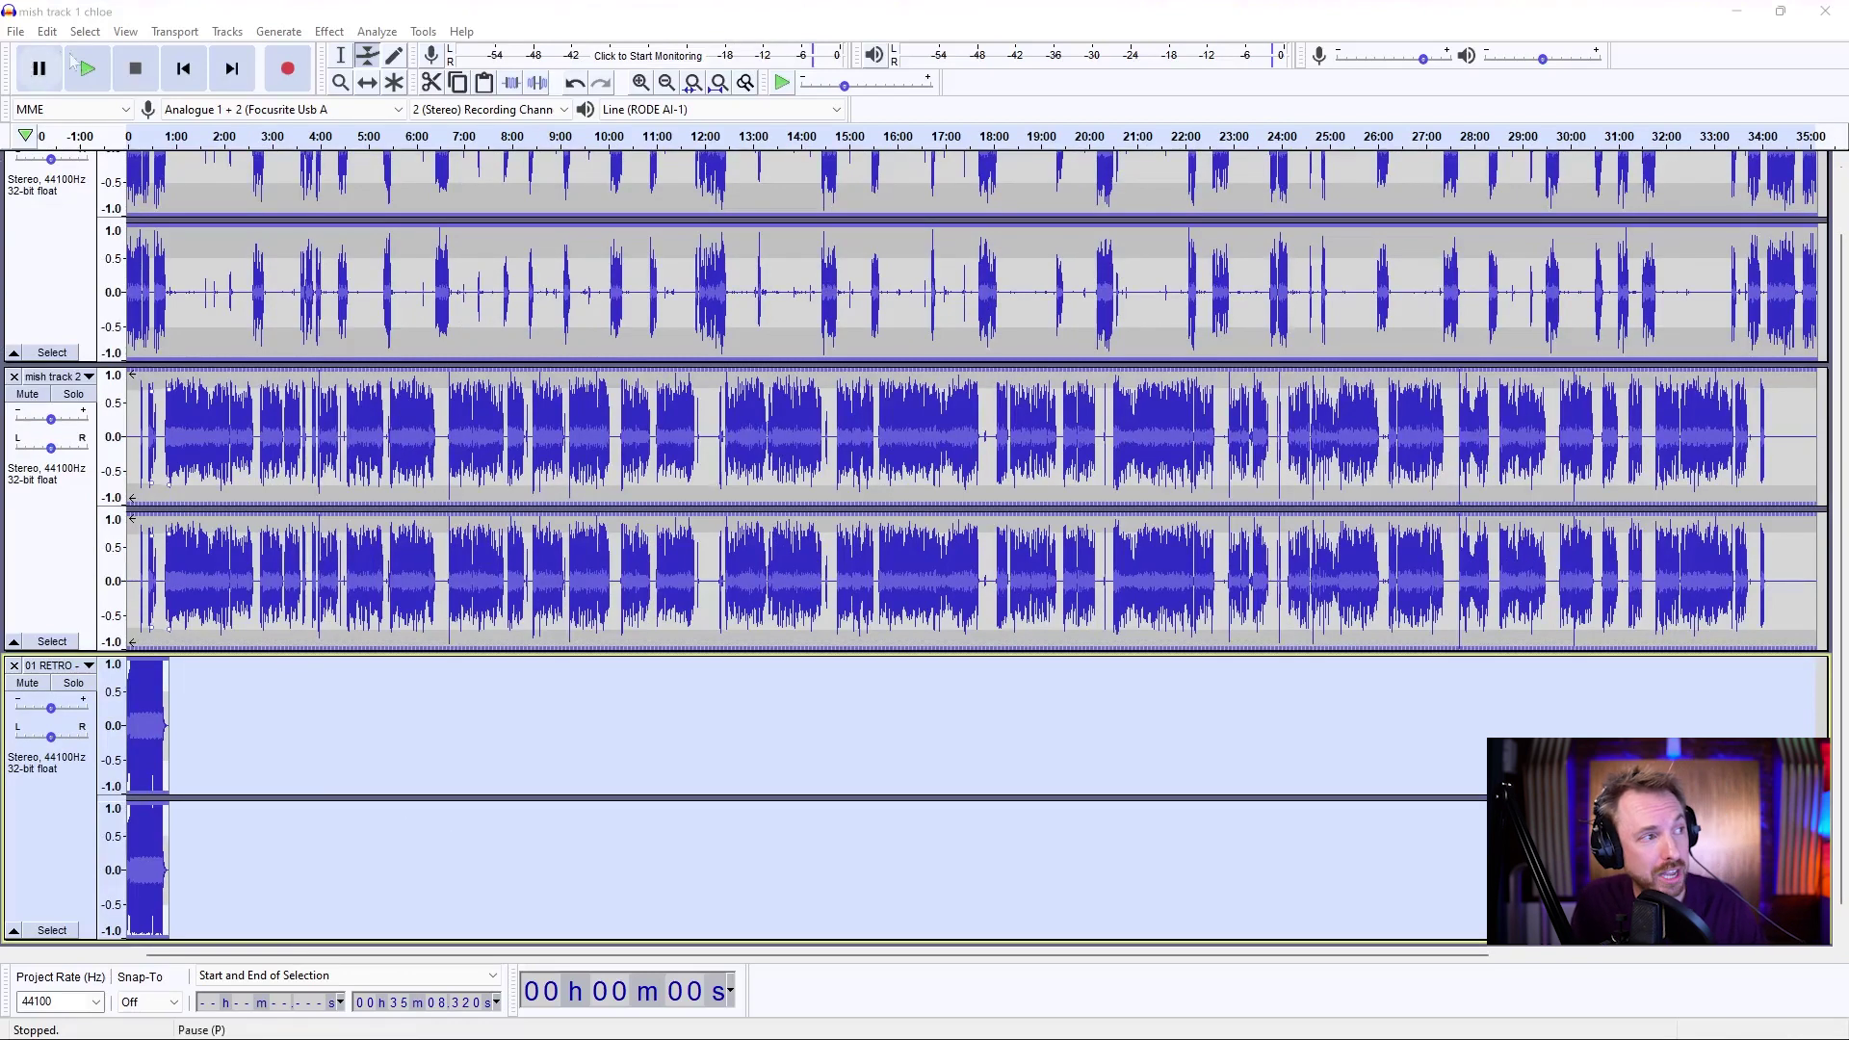
pyautogui.click(339, 83)
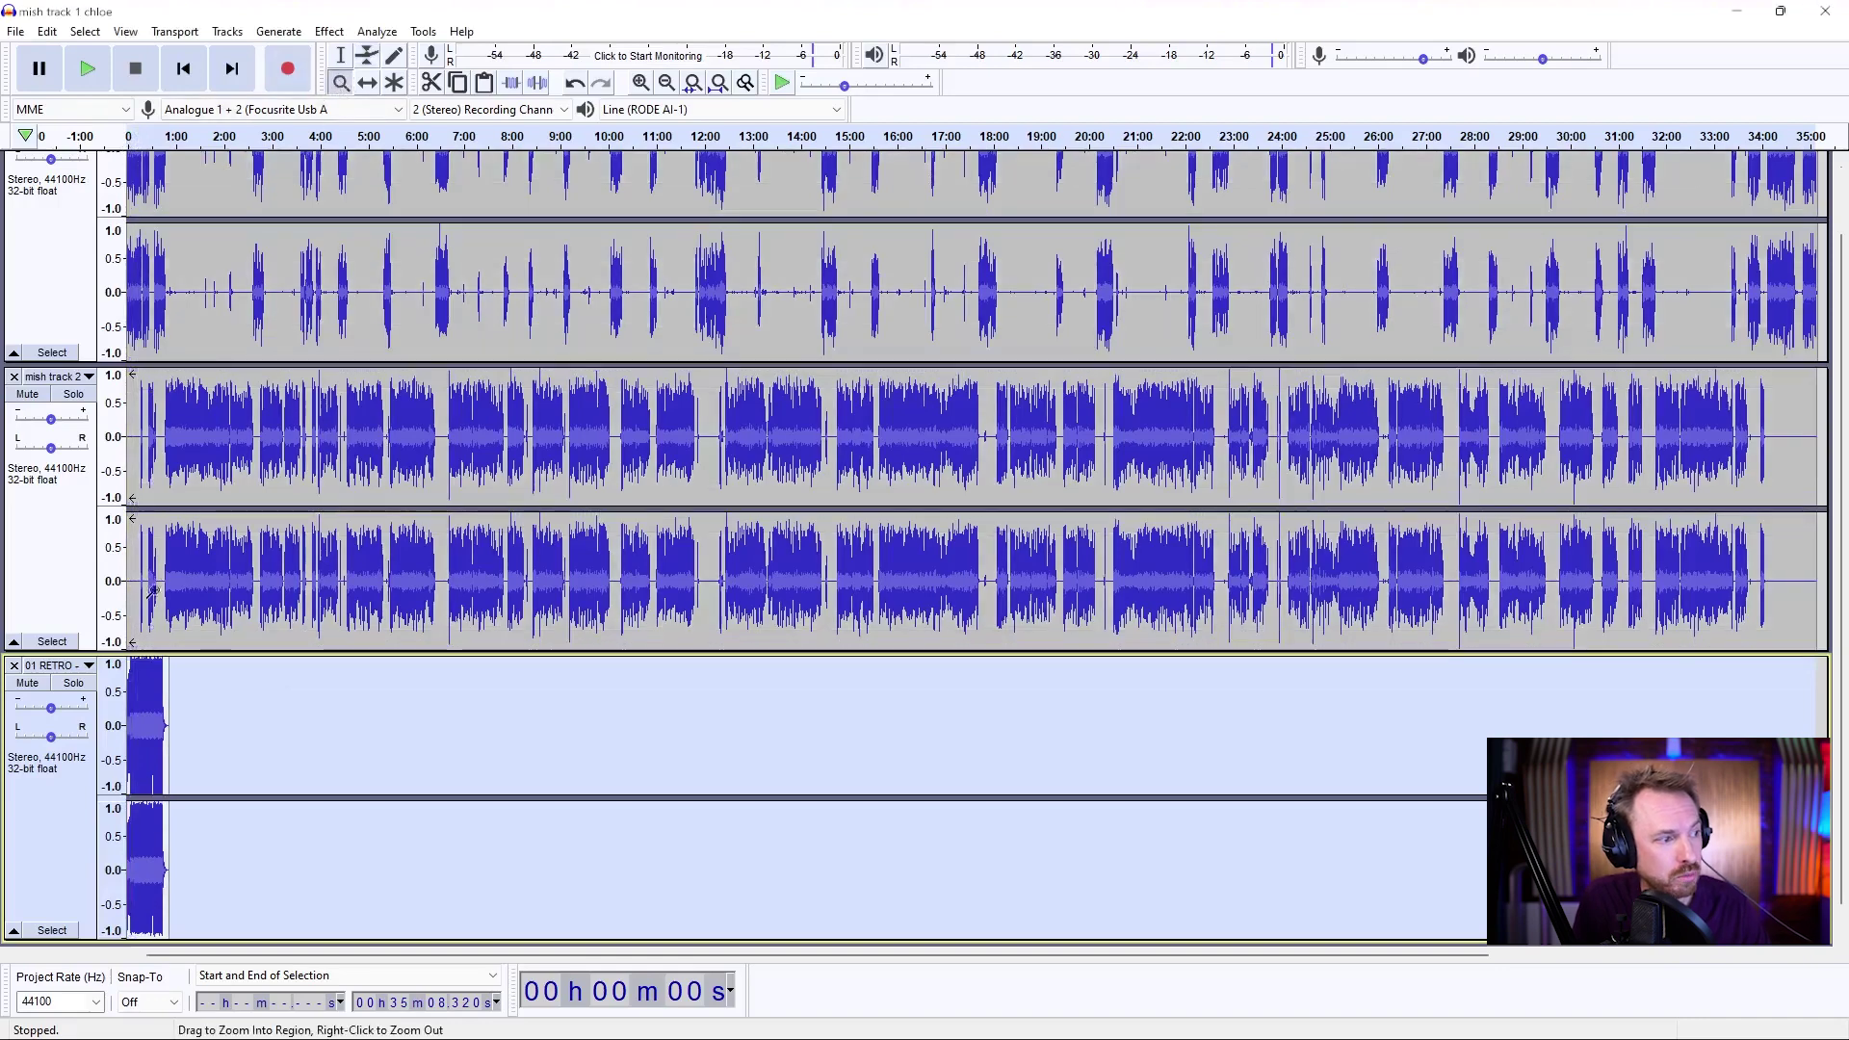
pyautogui.click(153, 589)
pyautogui.click(123, 616)
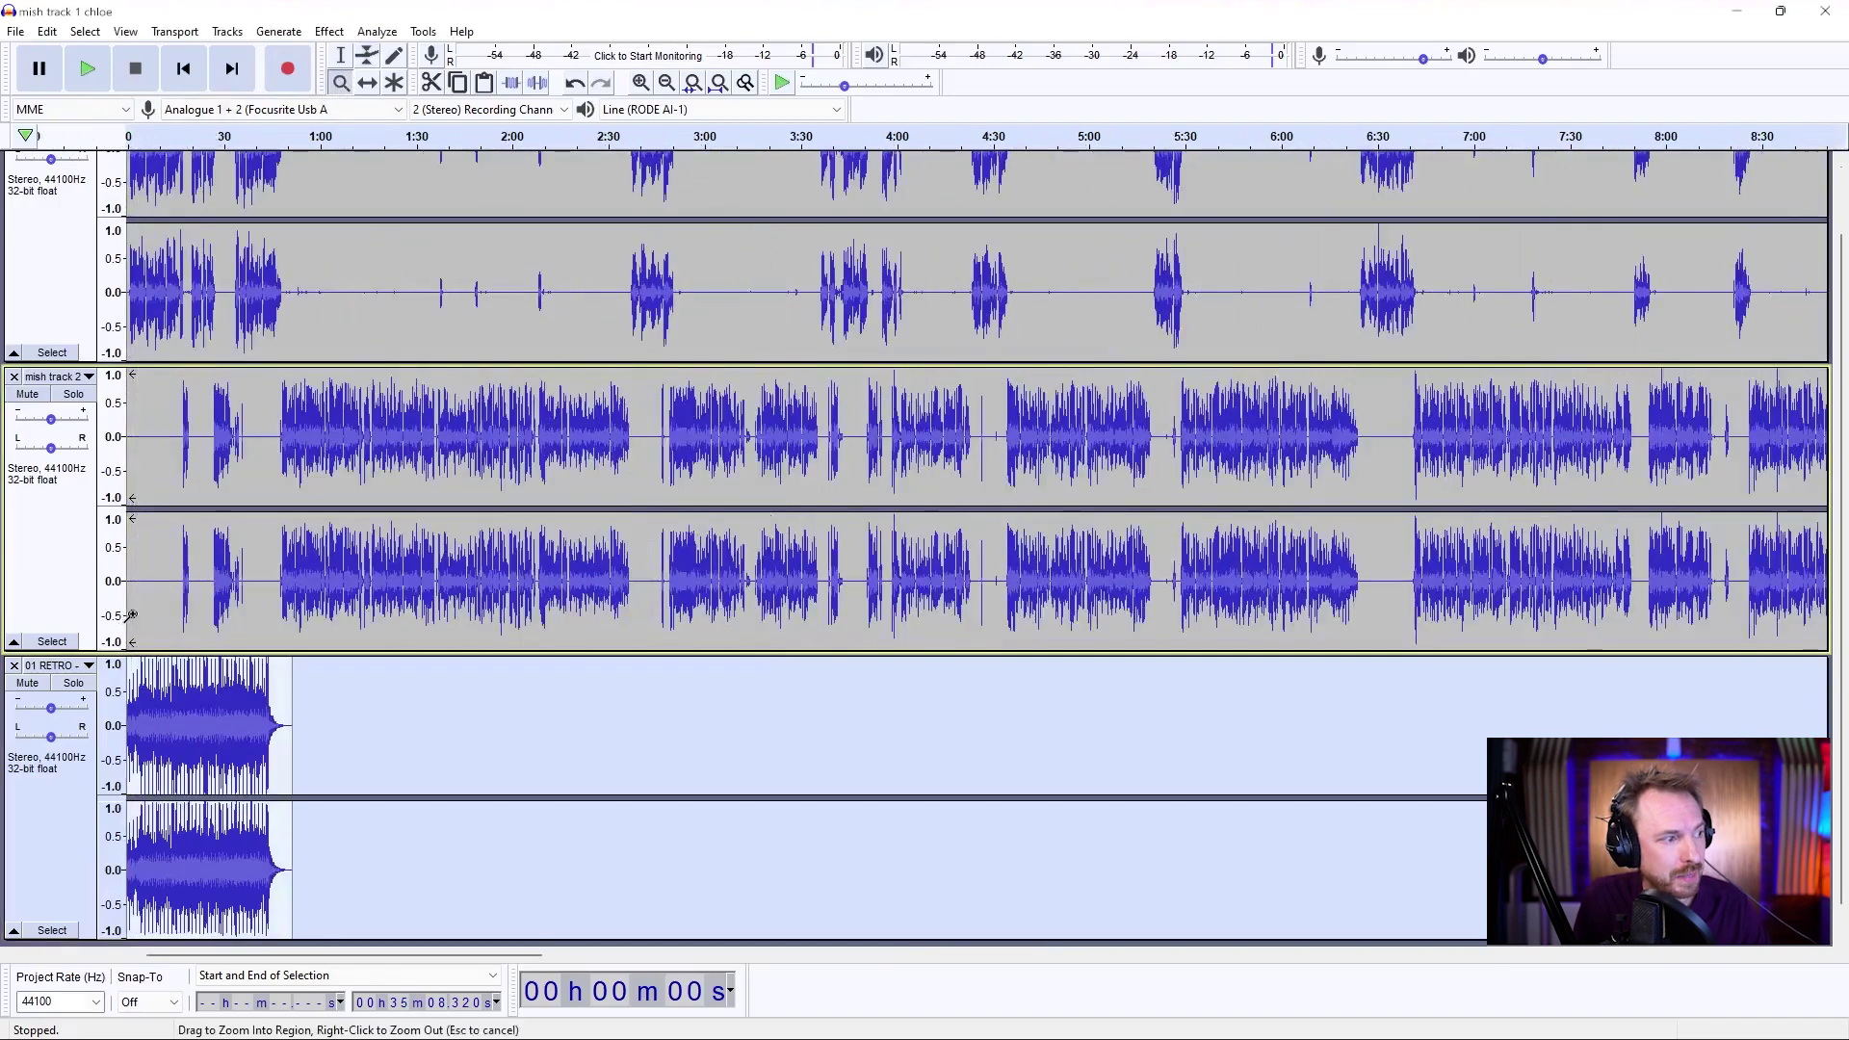
pyautogui.click(123, 617)
pyautogui.click(123, 616)
pyautogui.click(124, 616)
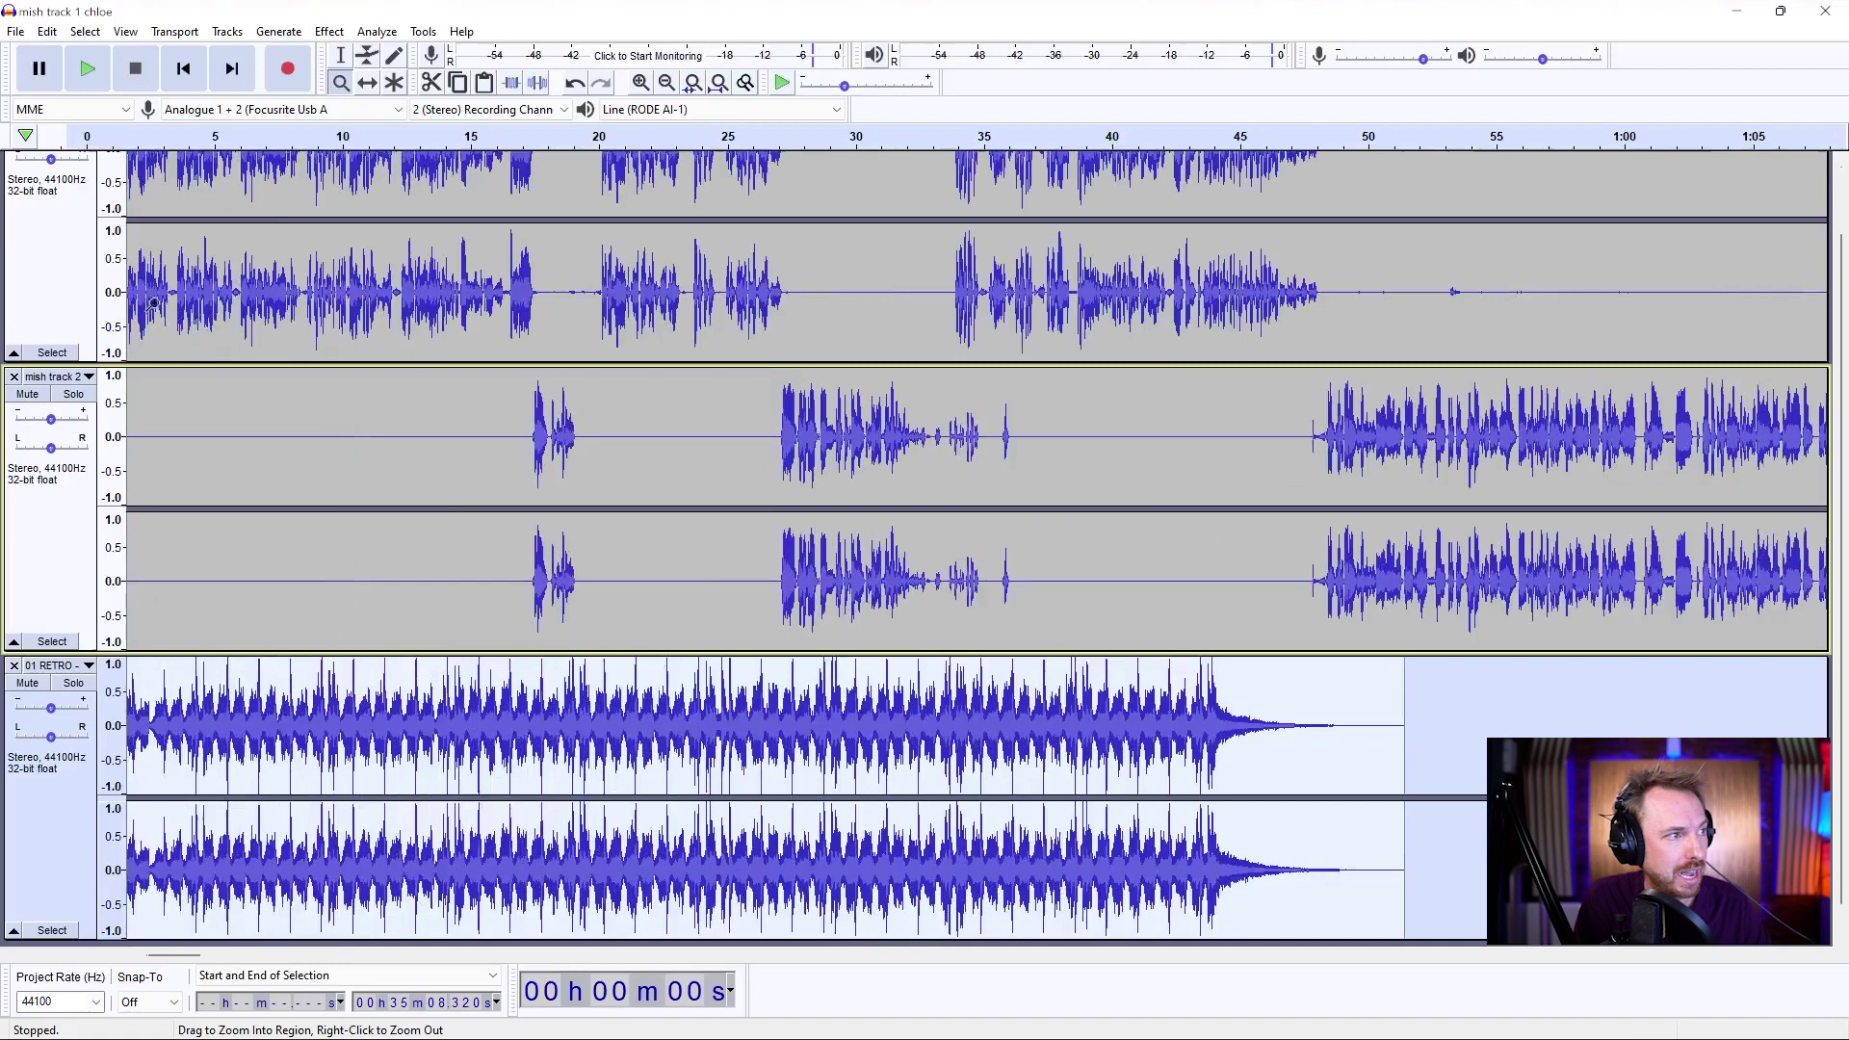
pyautogui.rightClick(176, 469)
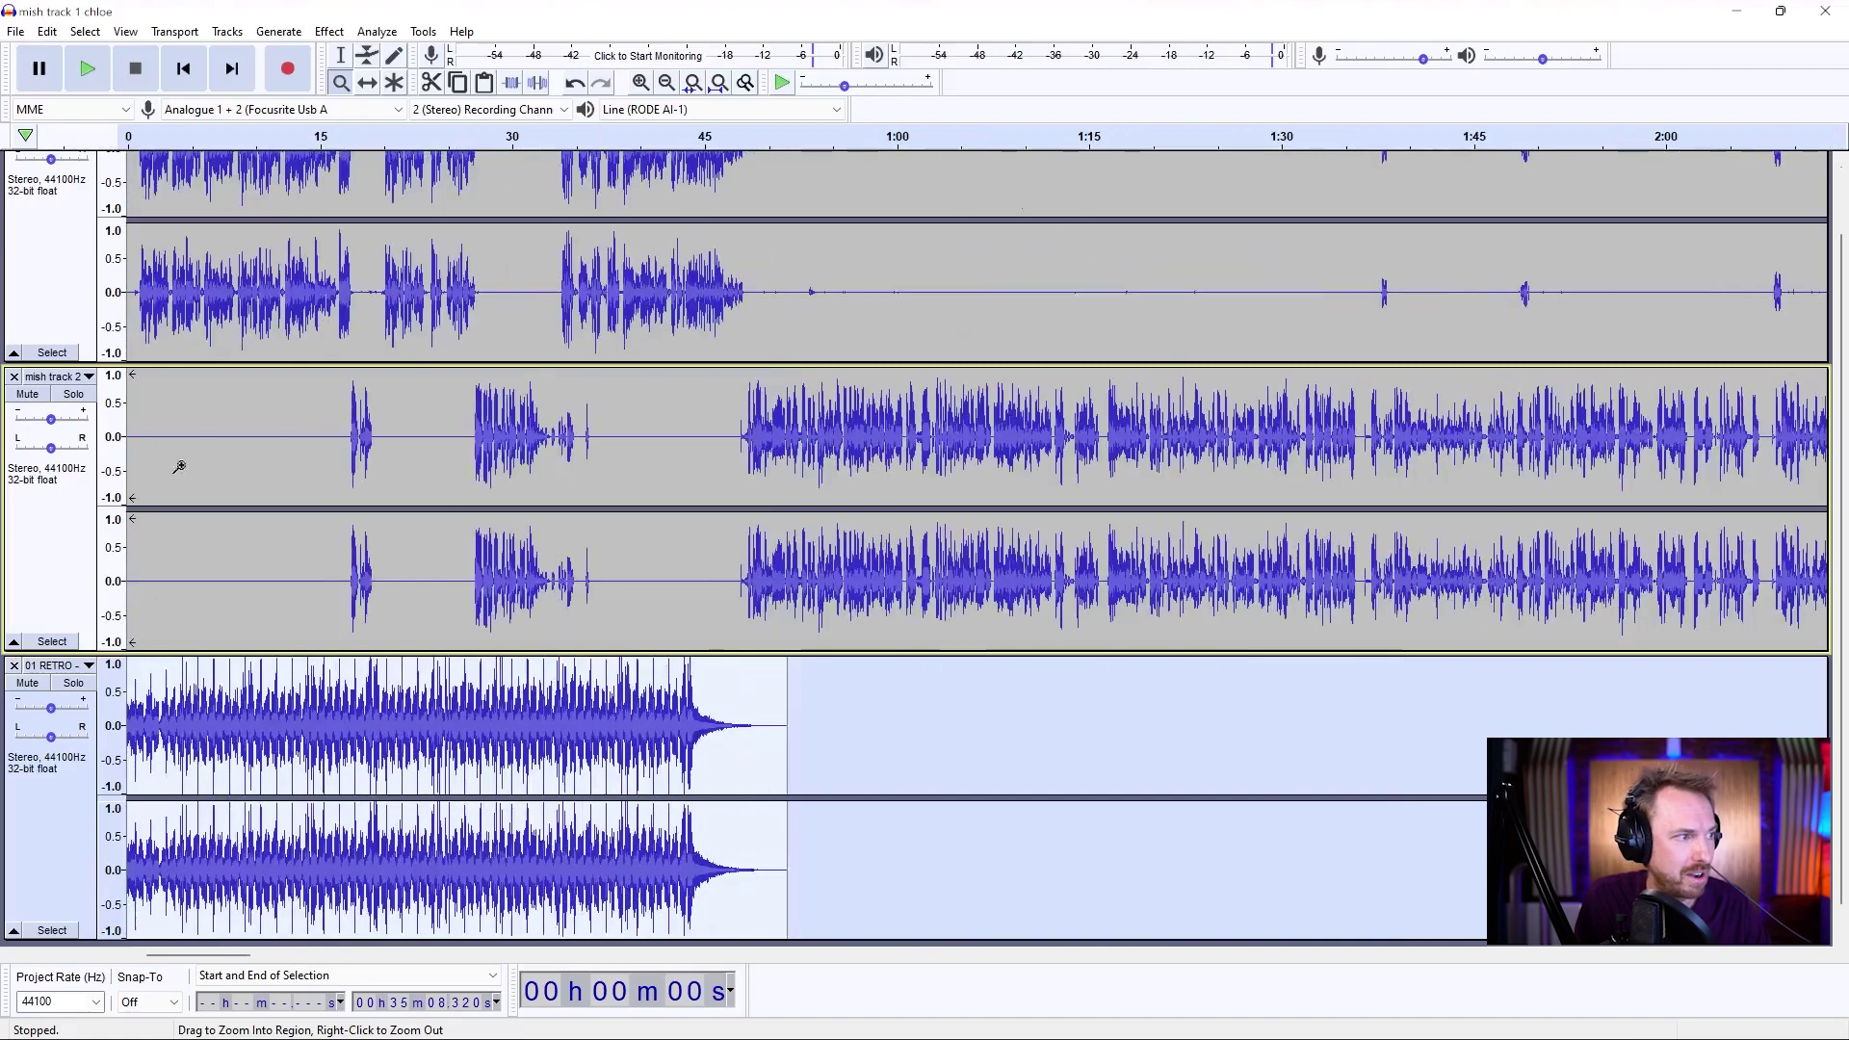
pyautogui.click(128, 334)
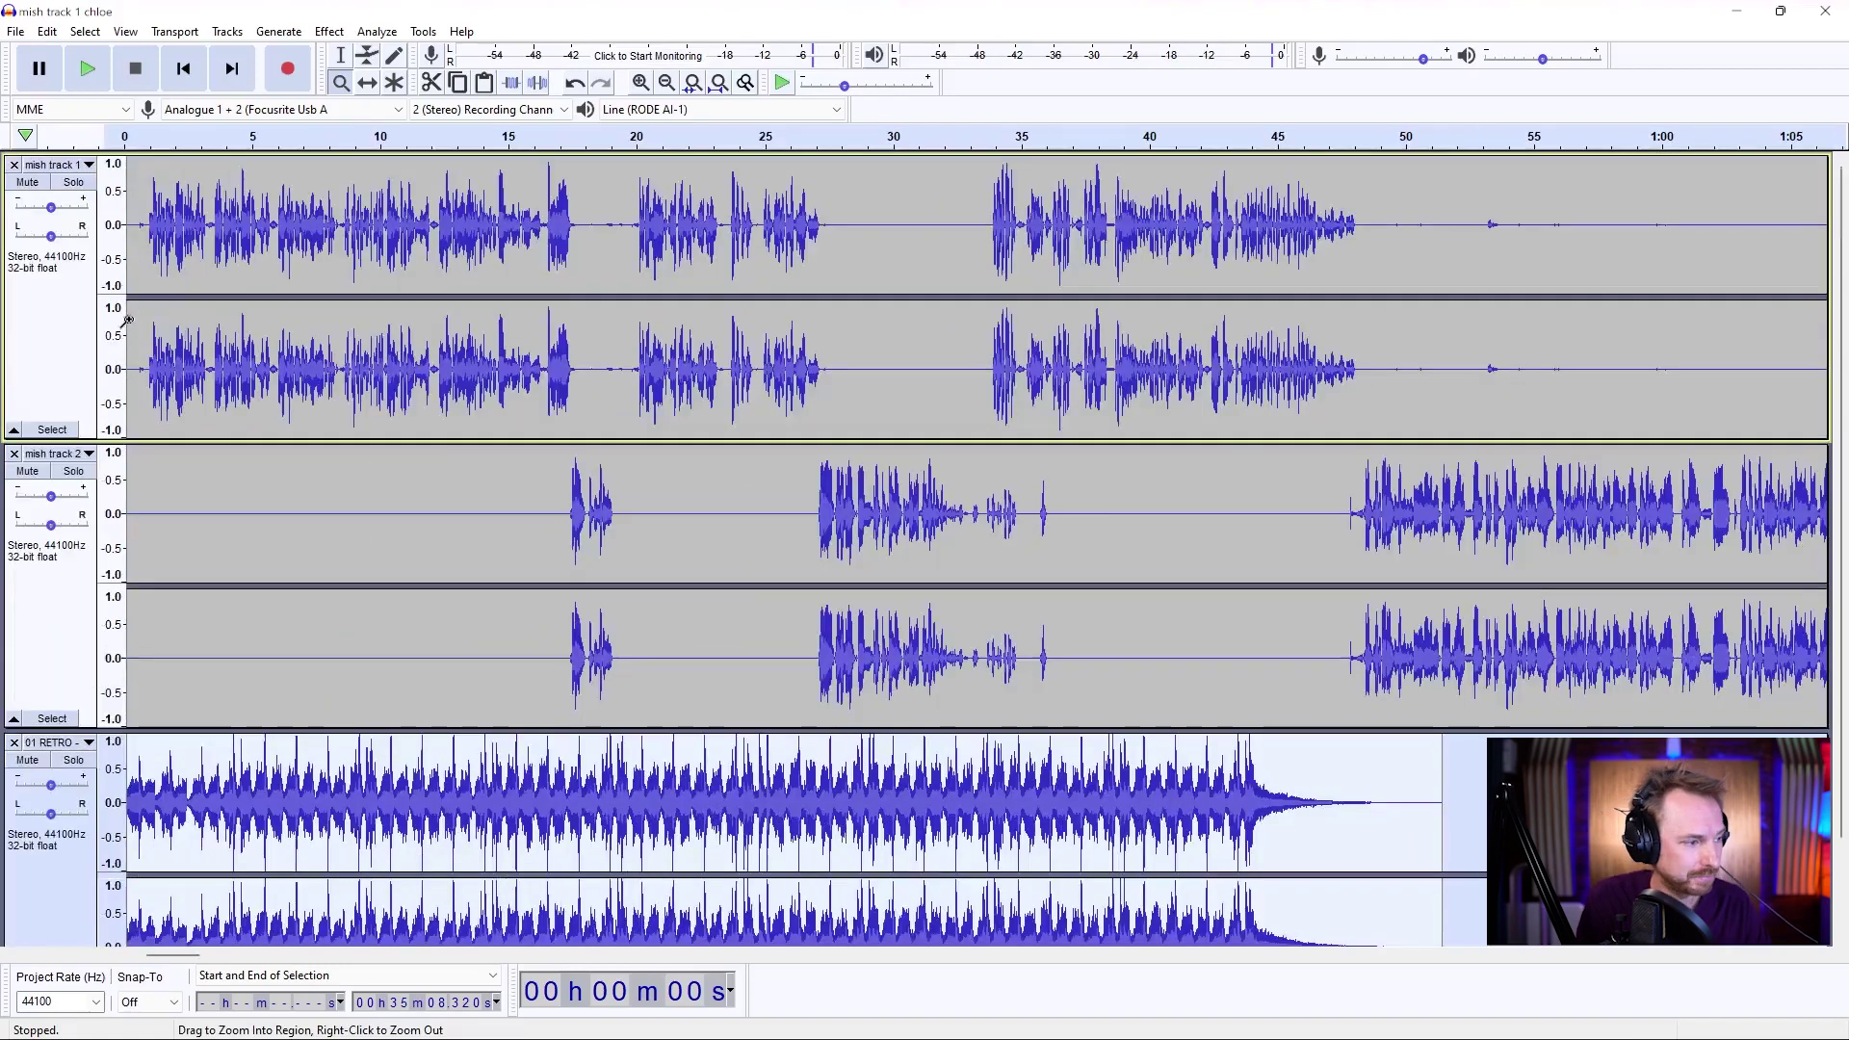
# - Drag both voice clips later on the timeline and play the opening to check timing
pyautogui.click(367, 83)
pyautogui.moveTo(297, 215); pyautogui.dragTo(353, 216)
pyautogui.moveTo(327, 484); pyautogui.dragTo(384, 487)
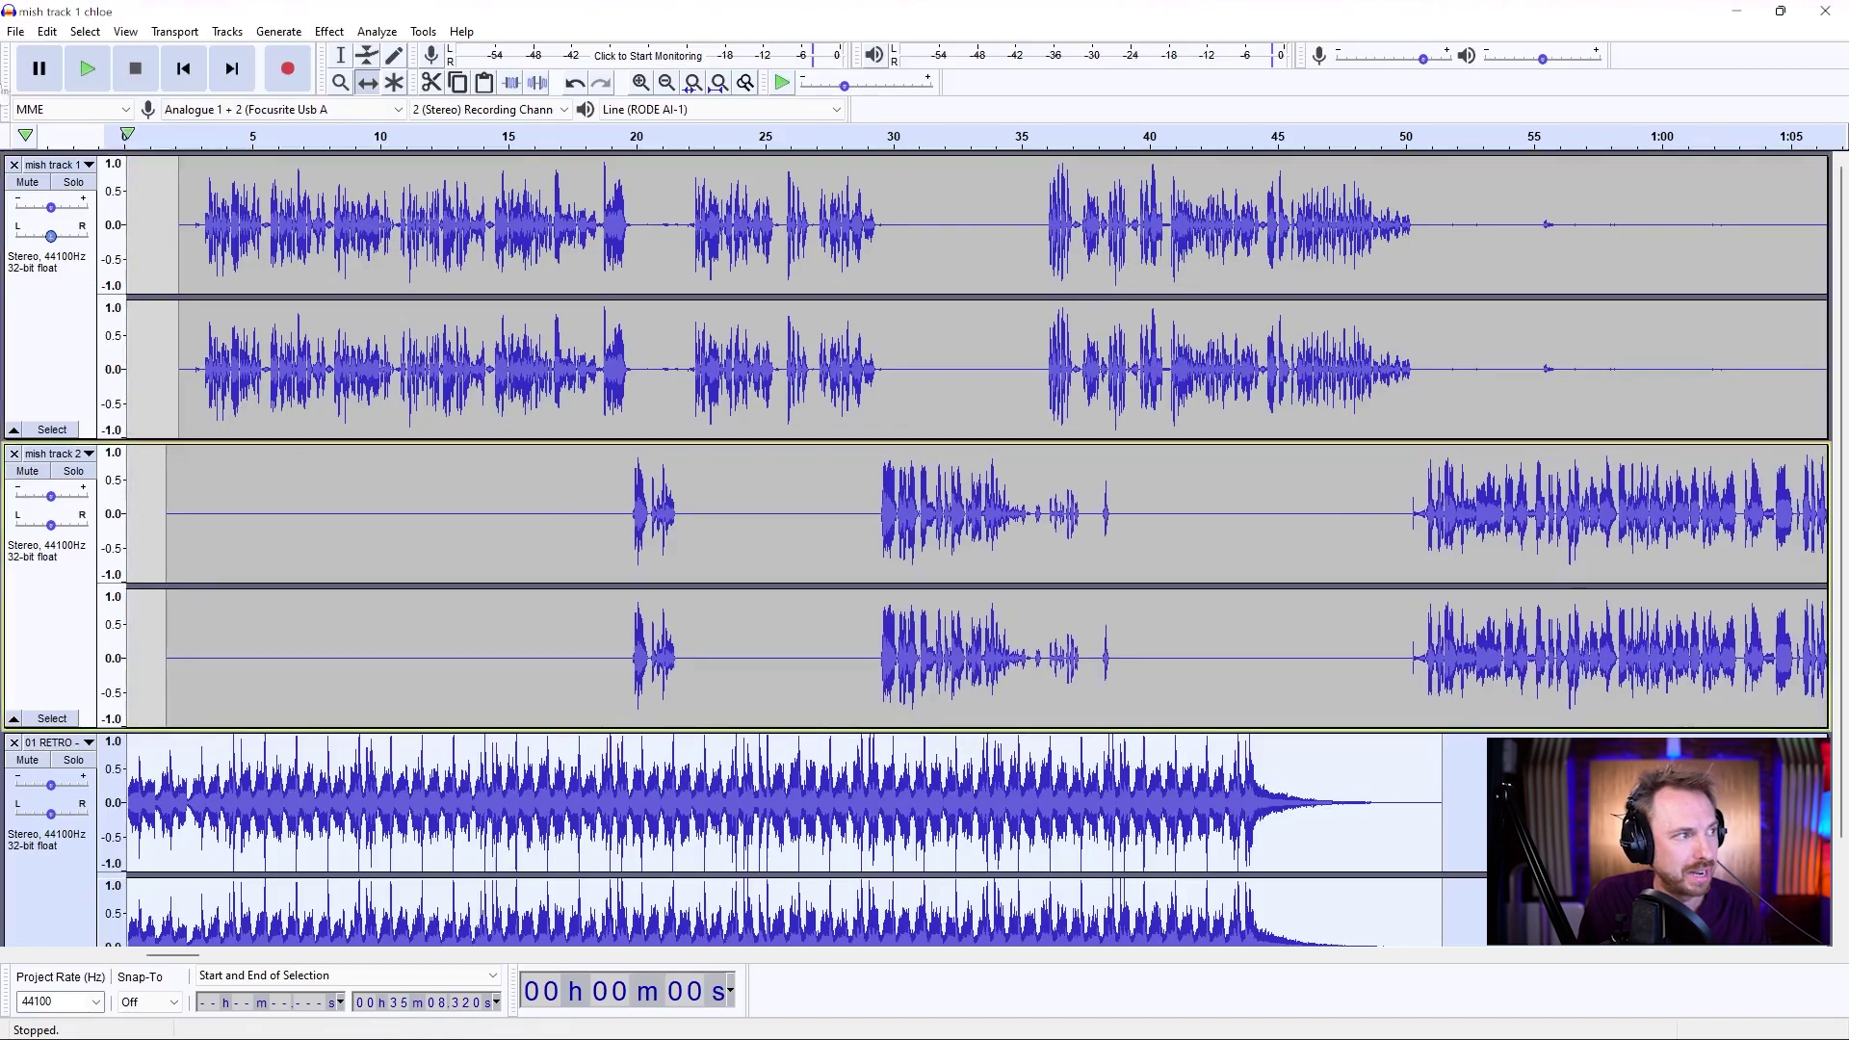
pyautogui.click(130, 137)
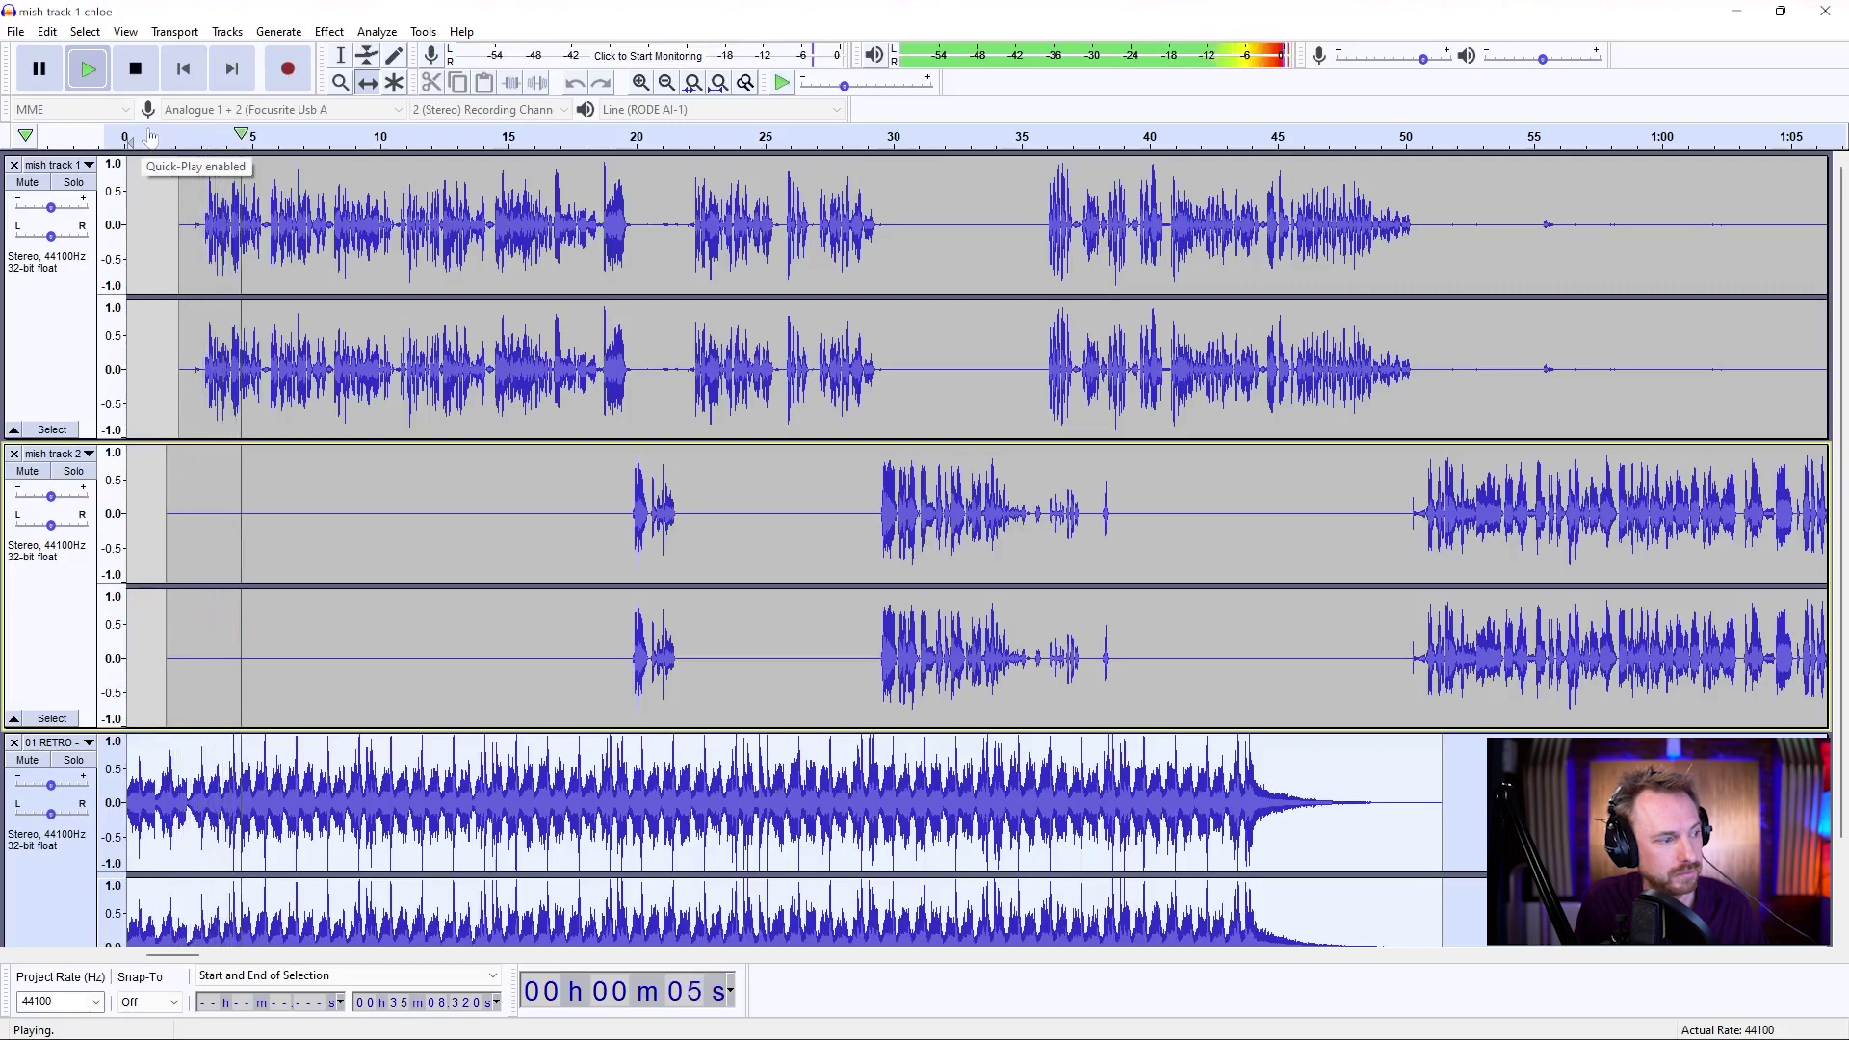
pyautogui.press('space')
# - Nudge both voice clips to start about 3 s in, aligned, and listen from 3 s
pyautogui.moveTo(224, 198); pyautogui.dragTo(249, 202)
pyautogui.moveTo(260, 537); pyautogui.dragTo(307, 547)
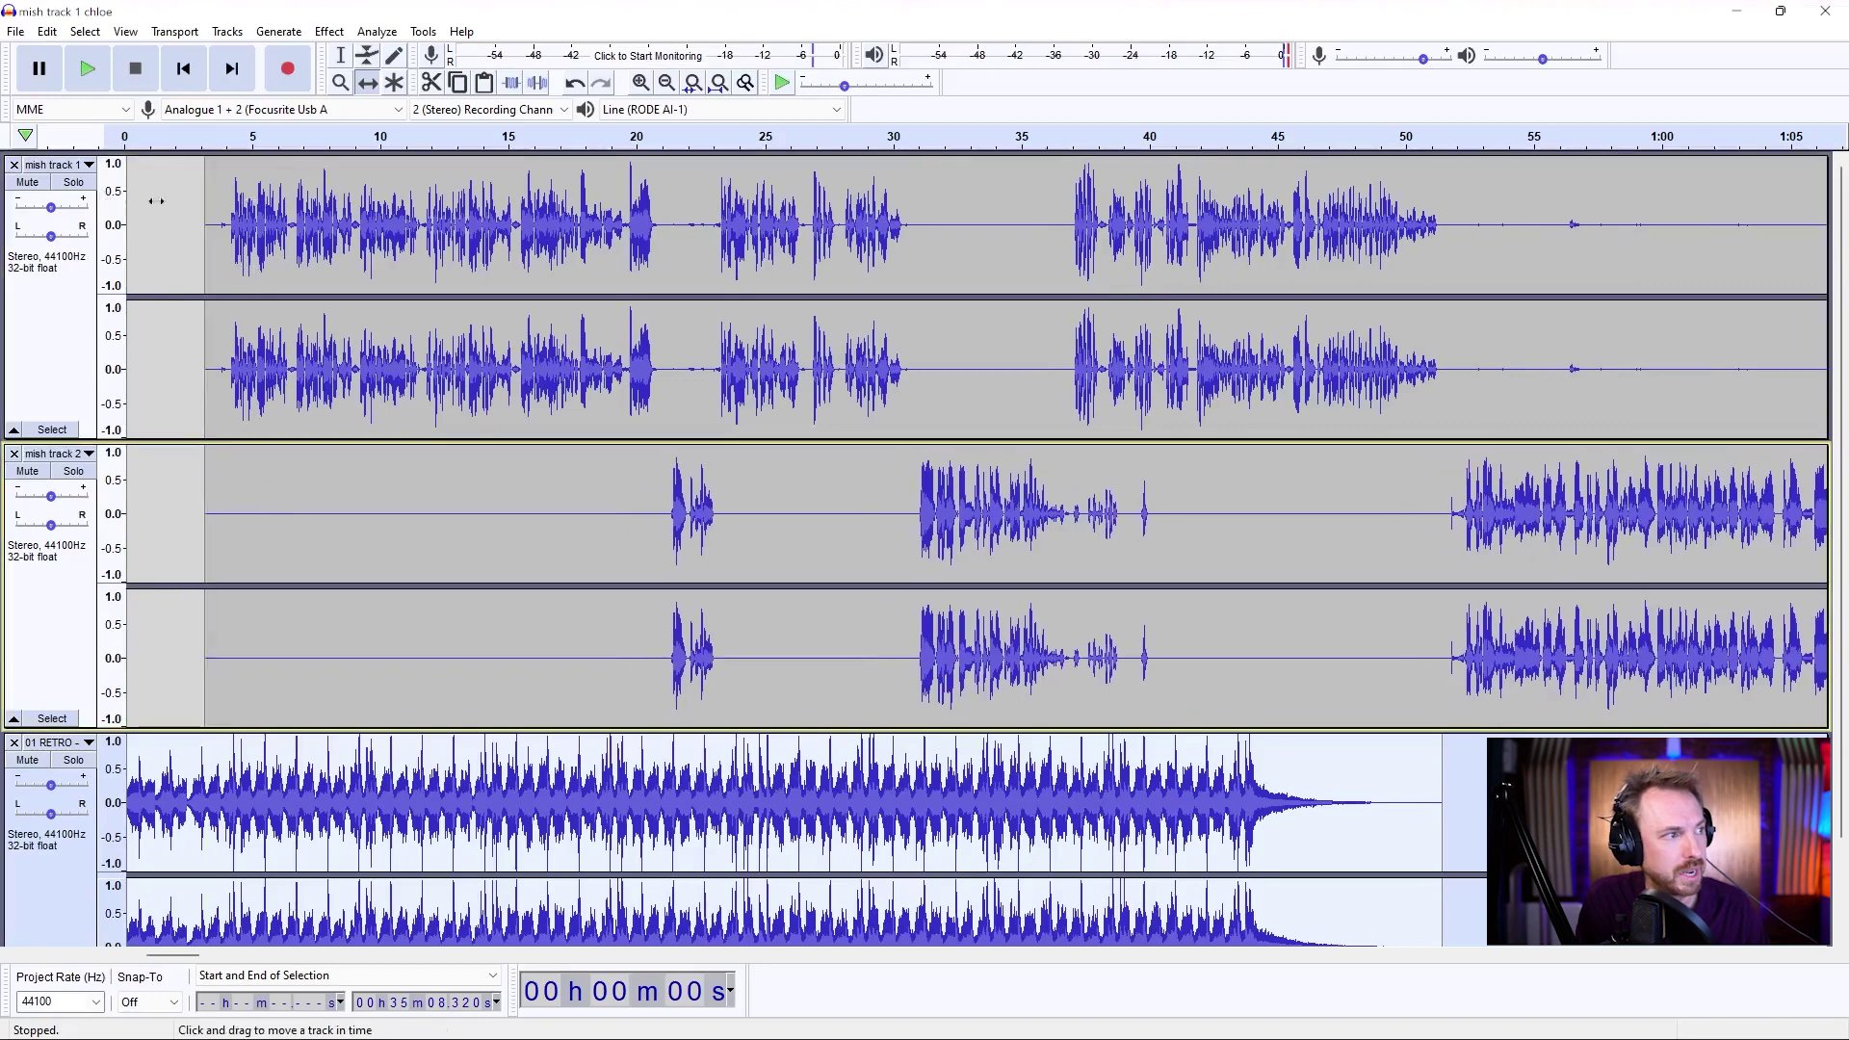
pyautogui.click(200, 143)
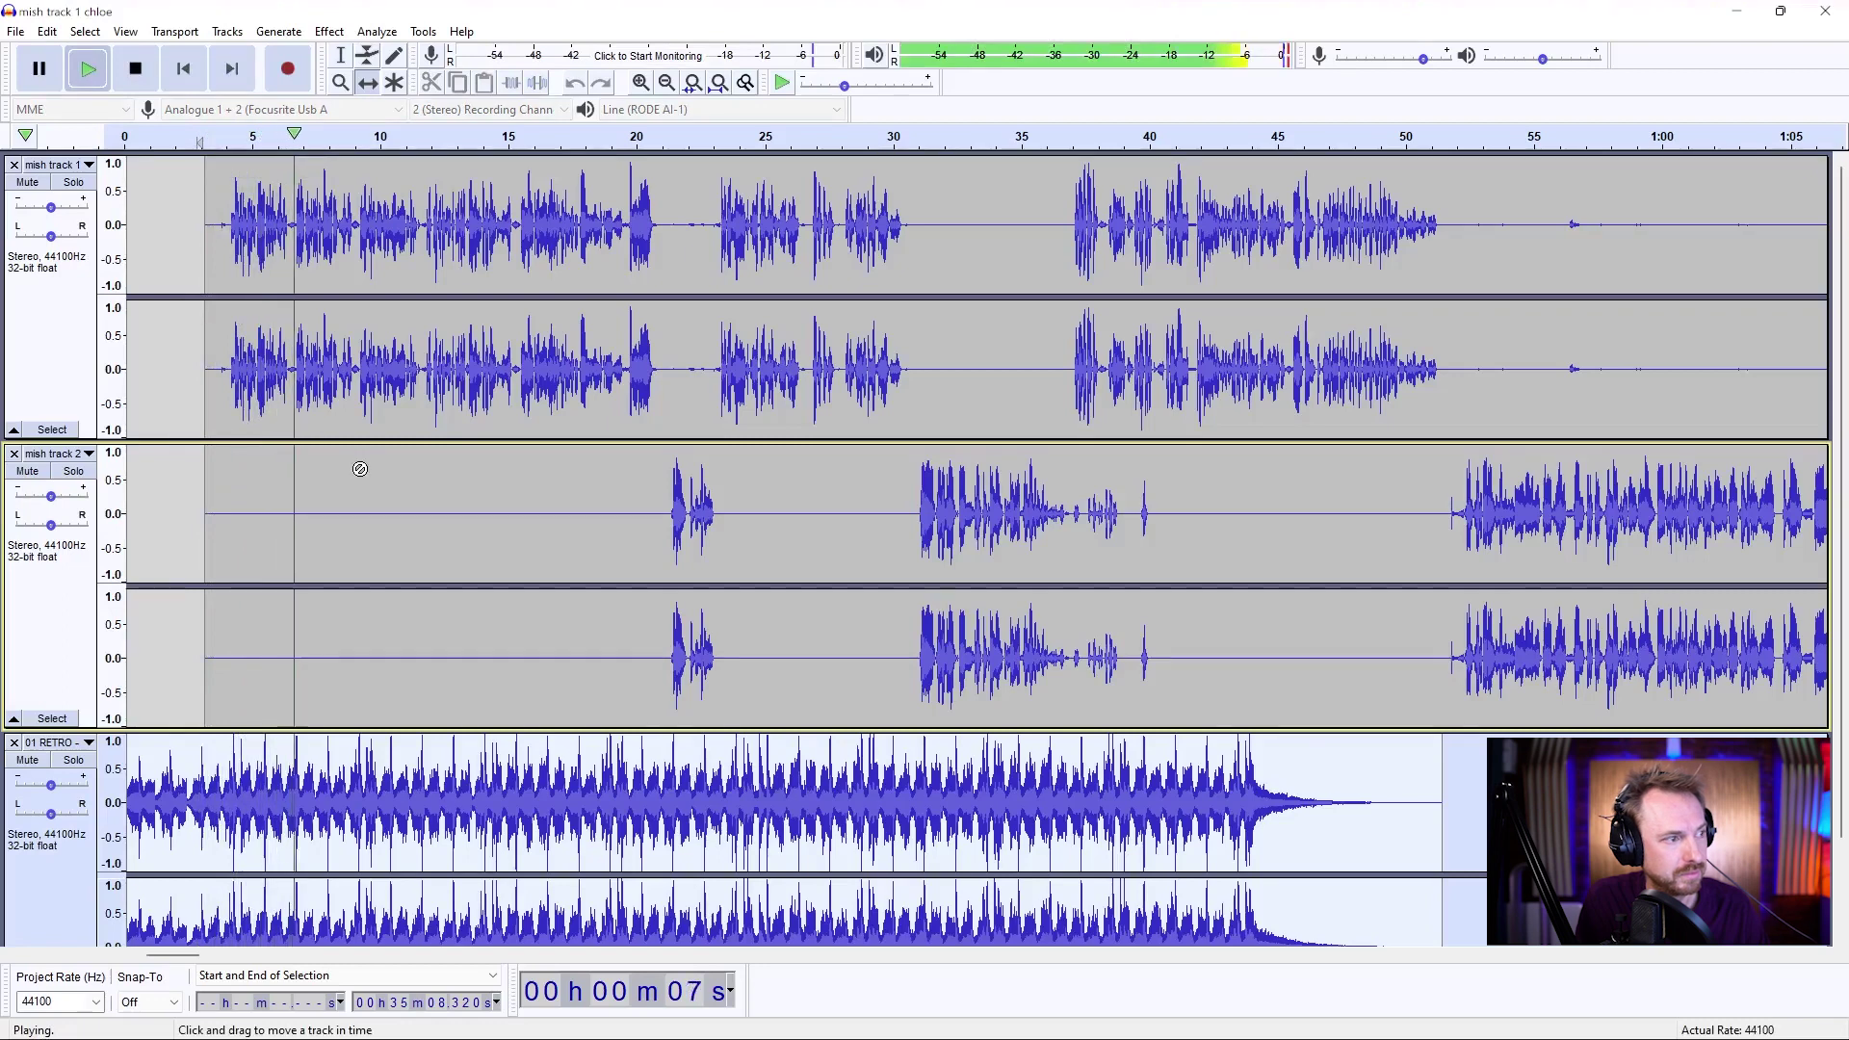
pyautogui.press('space')
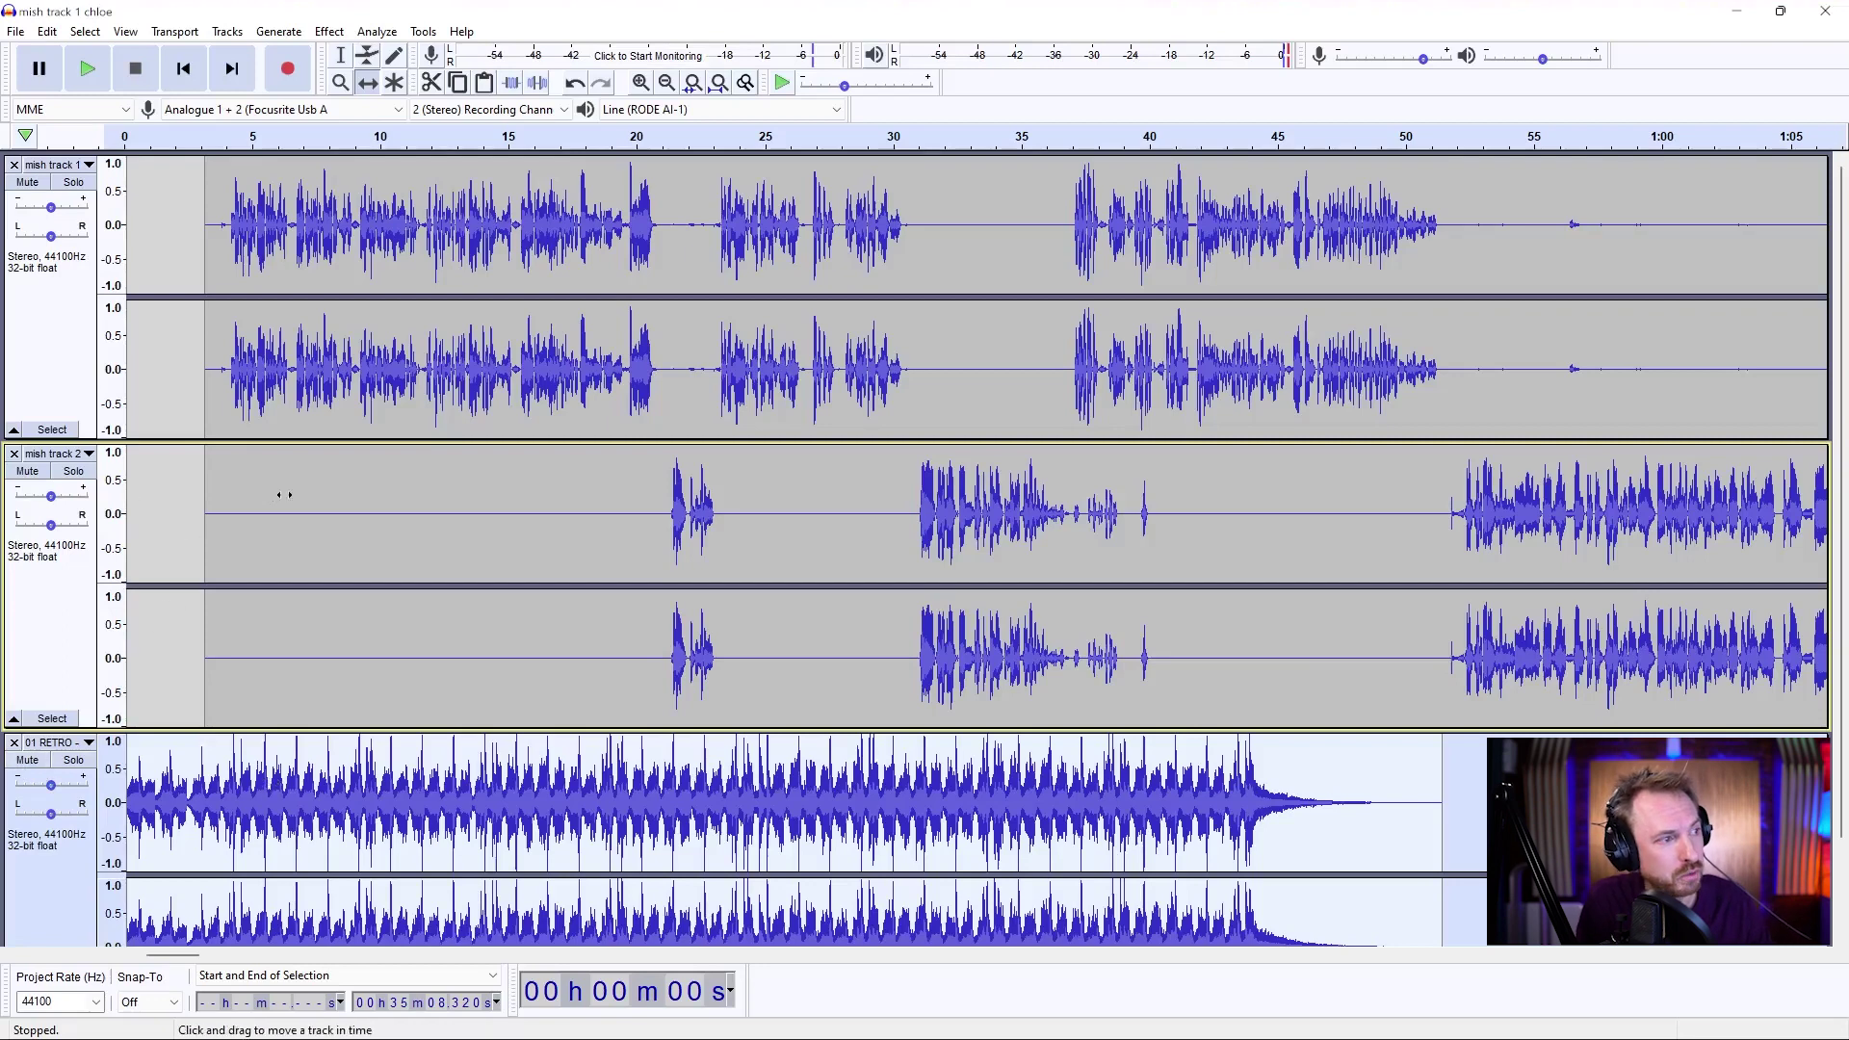
# - Amplify the whole 01 RETRO clip by -1.9 dB and play back to check the balance
pyautogui.click(340, 55)
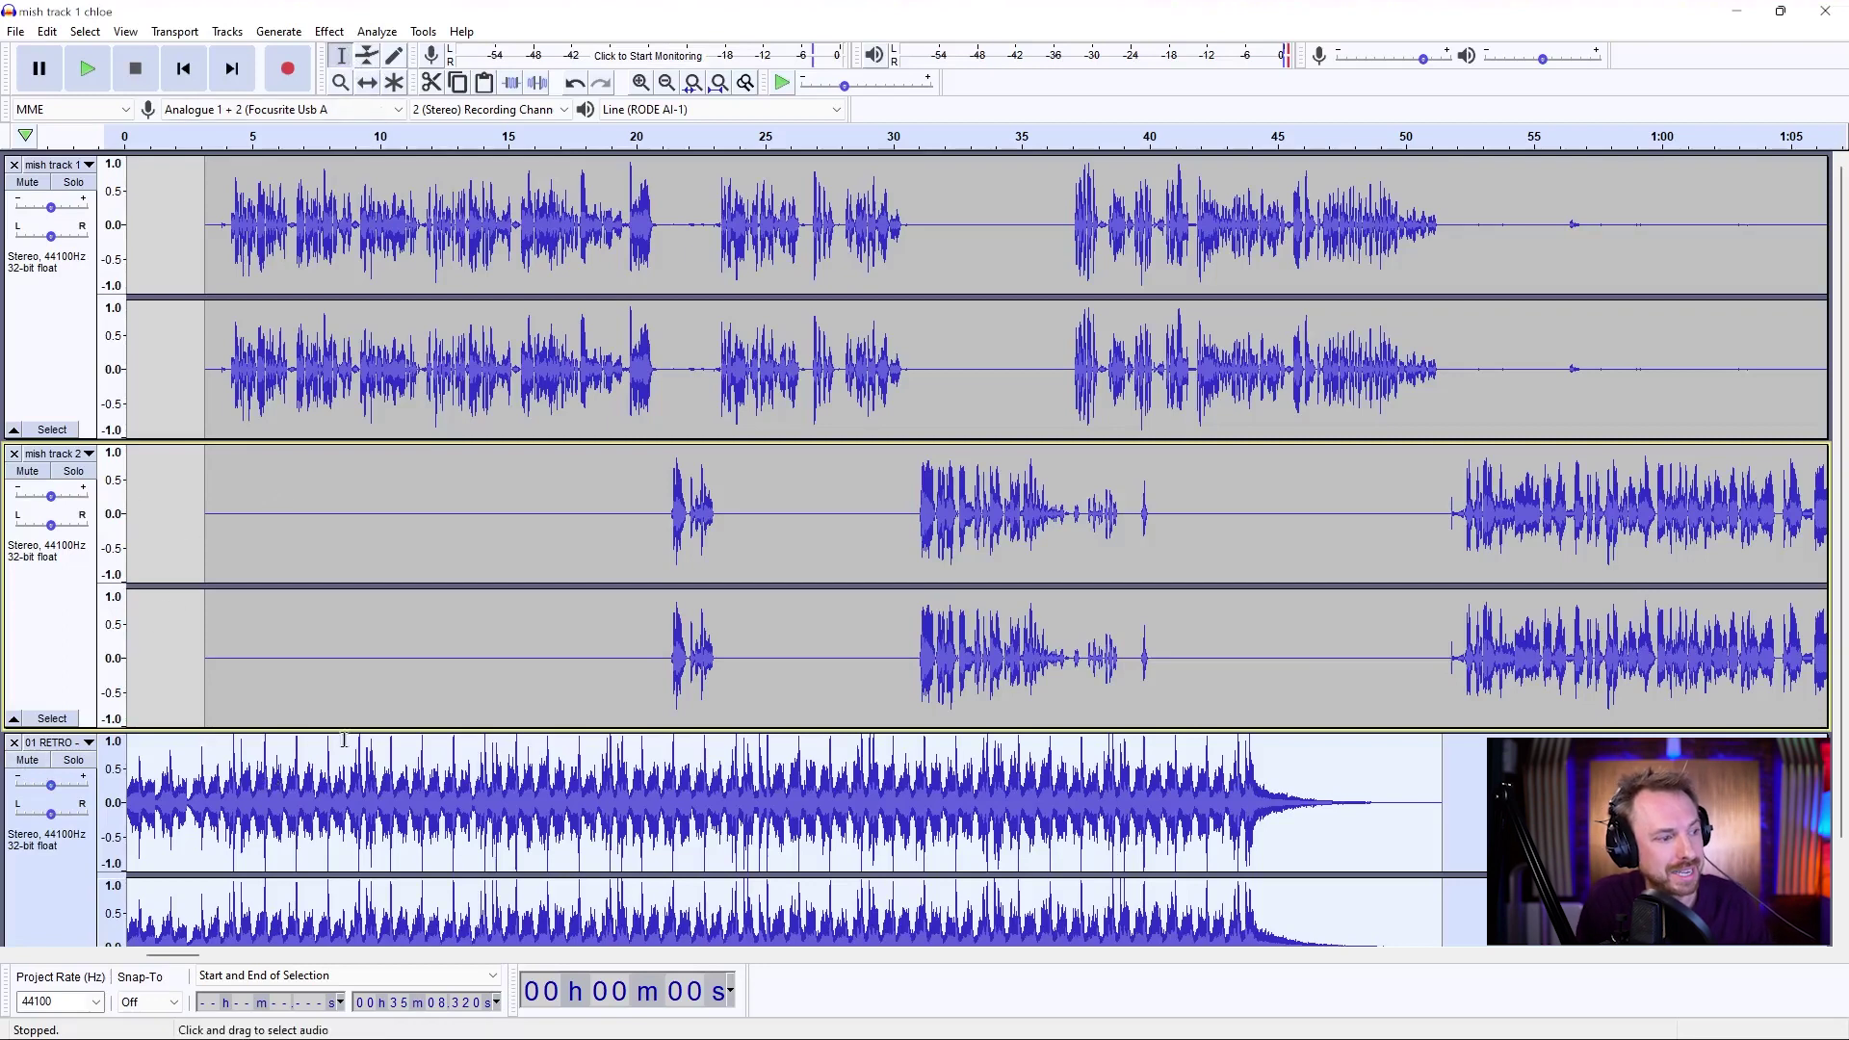
pyautogui.doubleClick(308, 817)
pyautogui.click(328, 31)
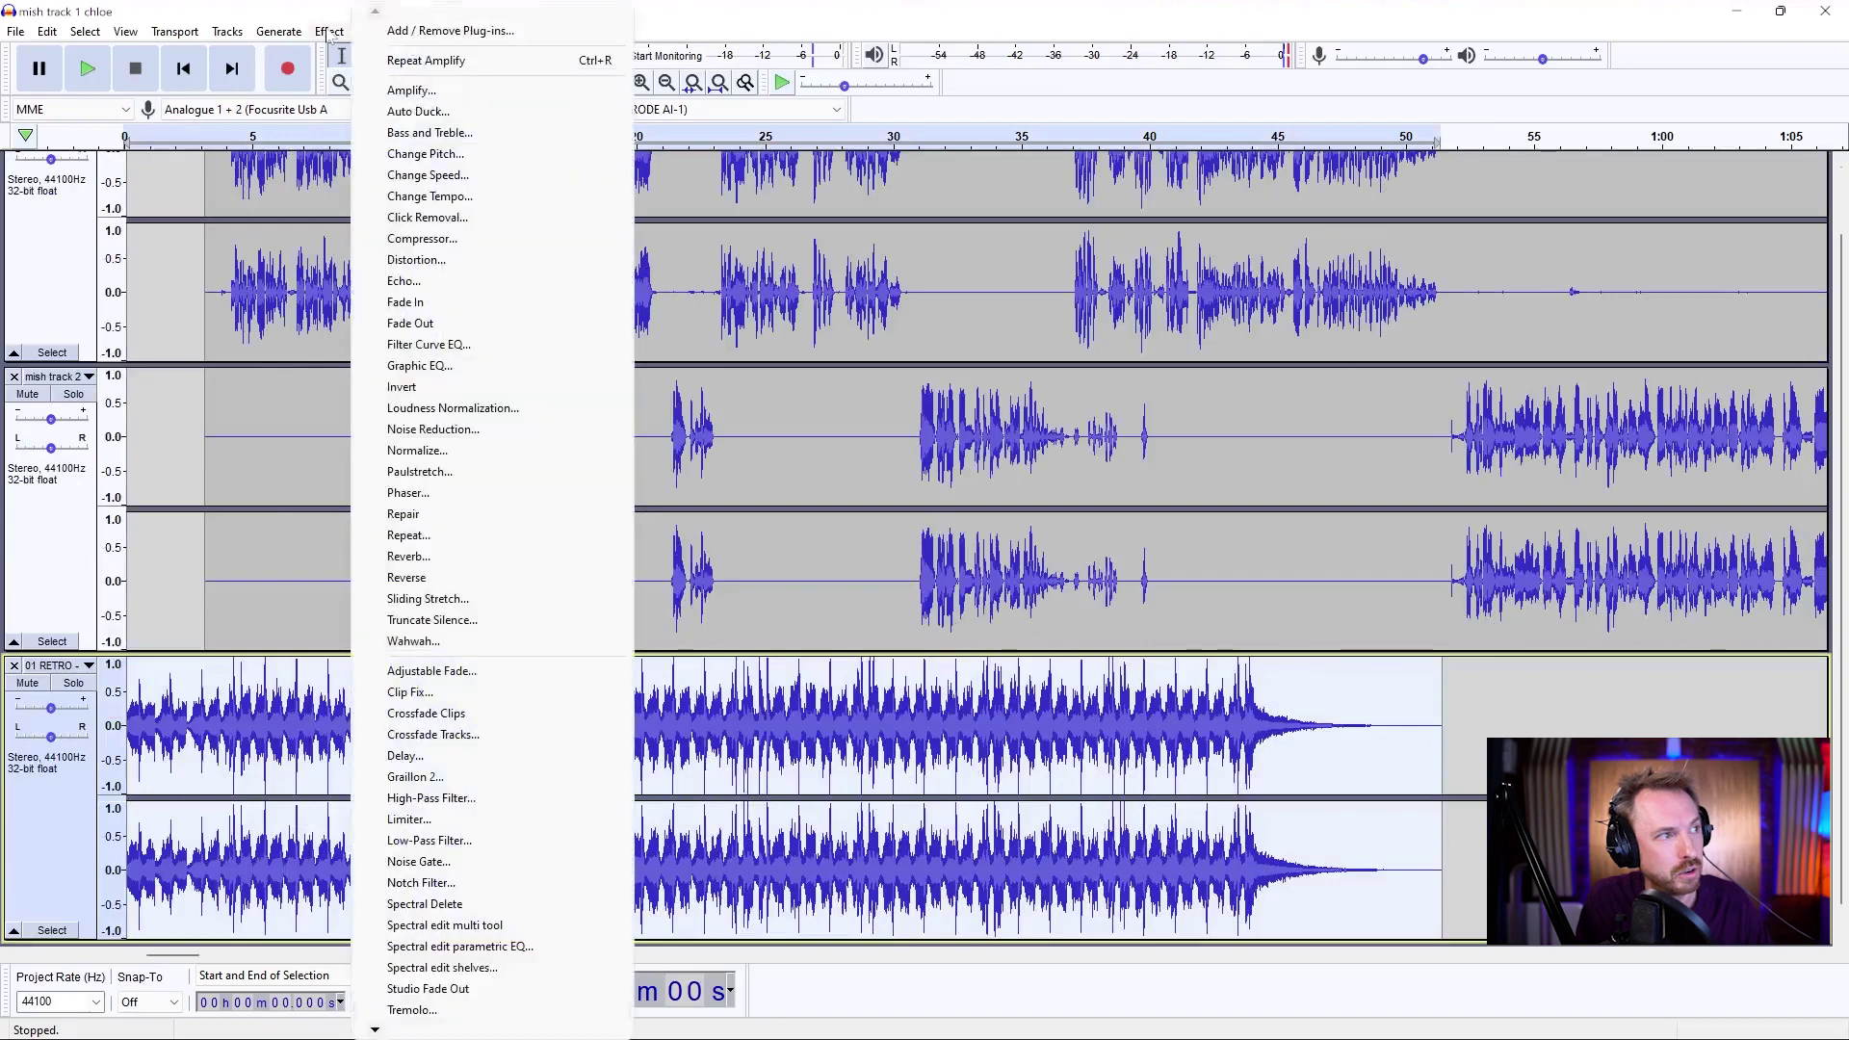
pyautogui.click(412, 90)
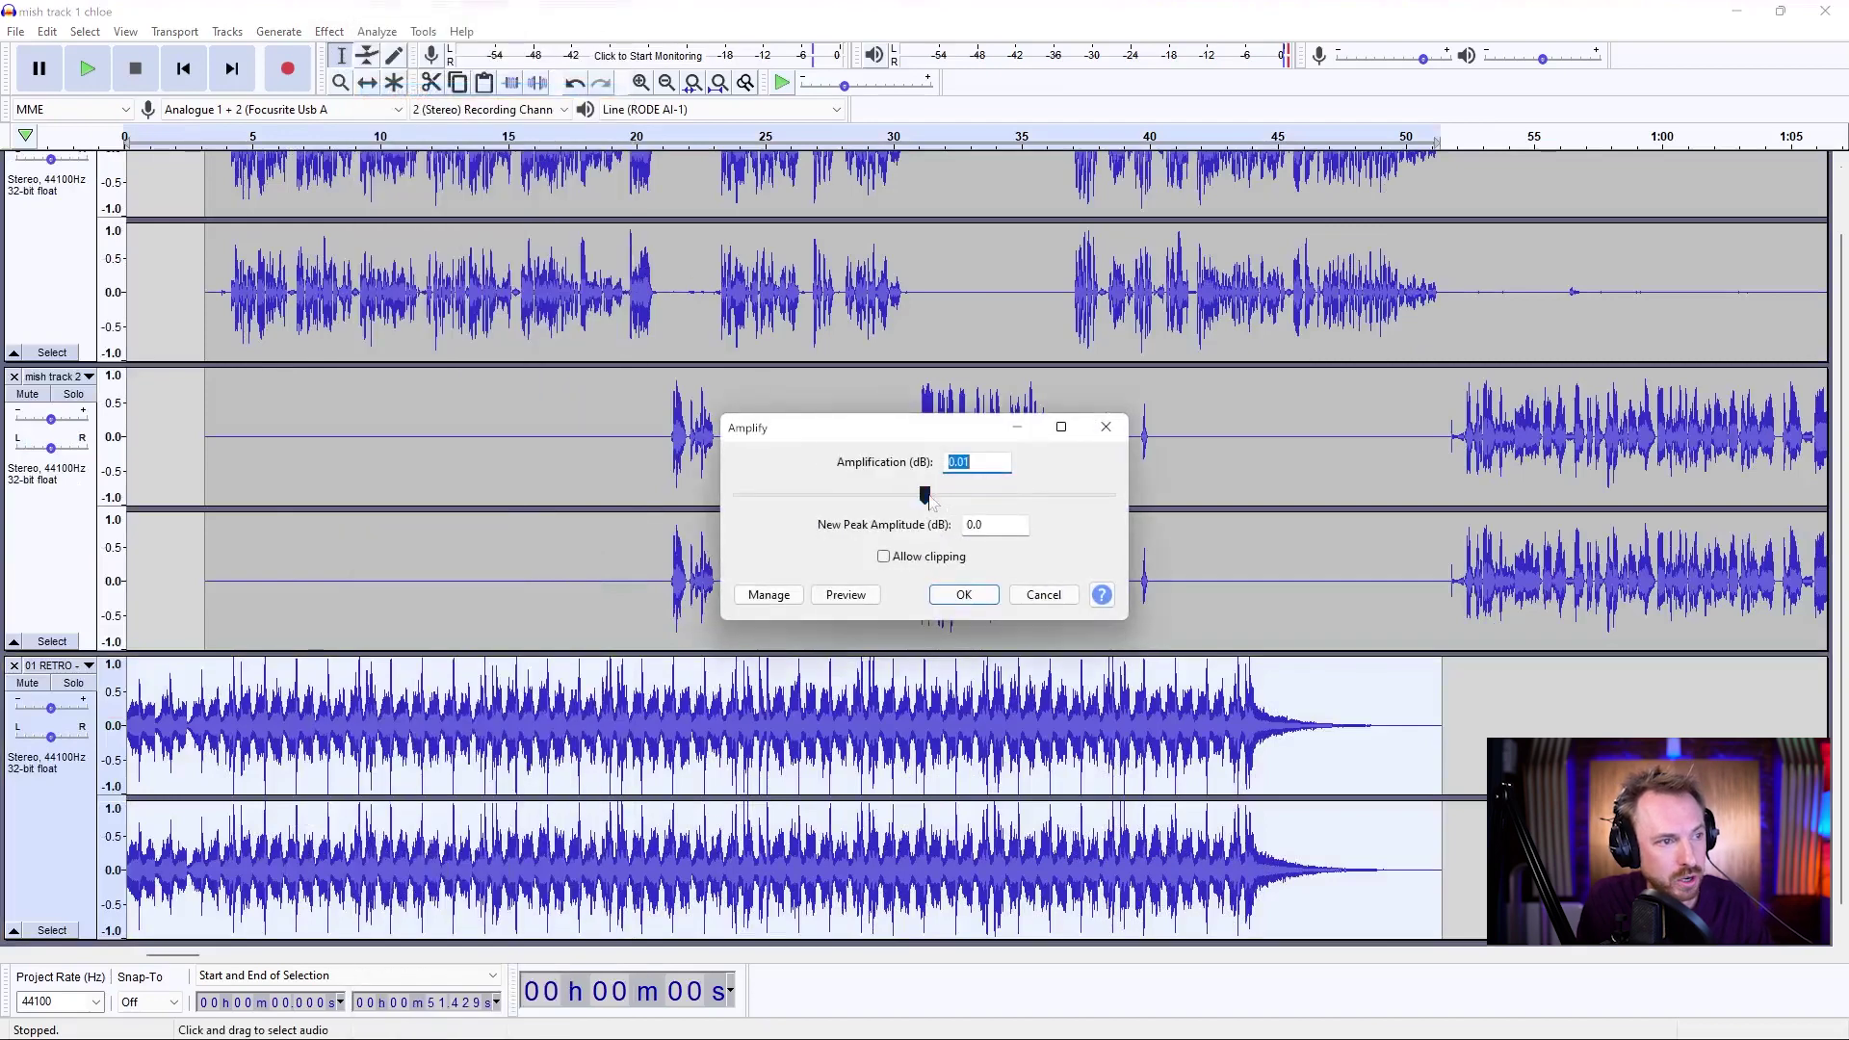
pyautogui.moveTo(929, 499); pyautogui.dragTo(919, 502)
pyautogui.click(964, 594)
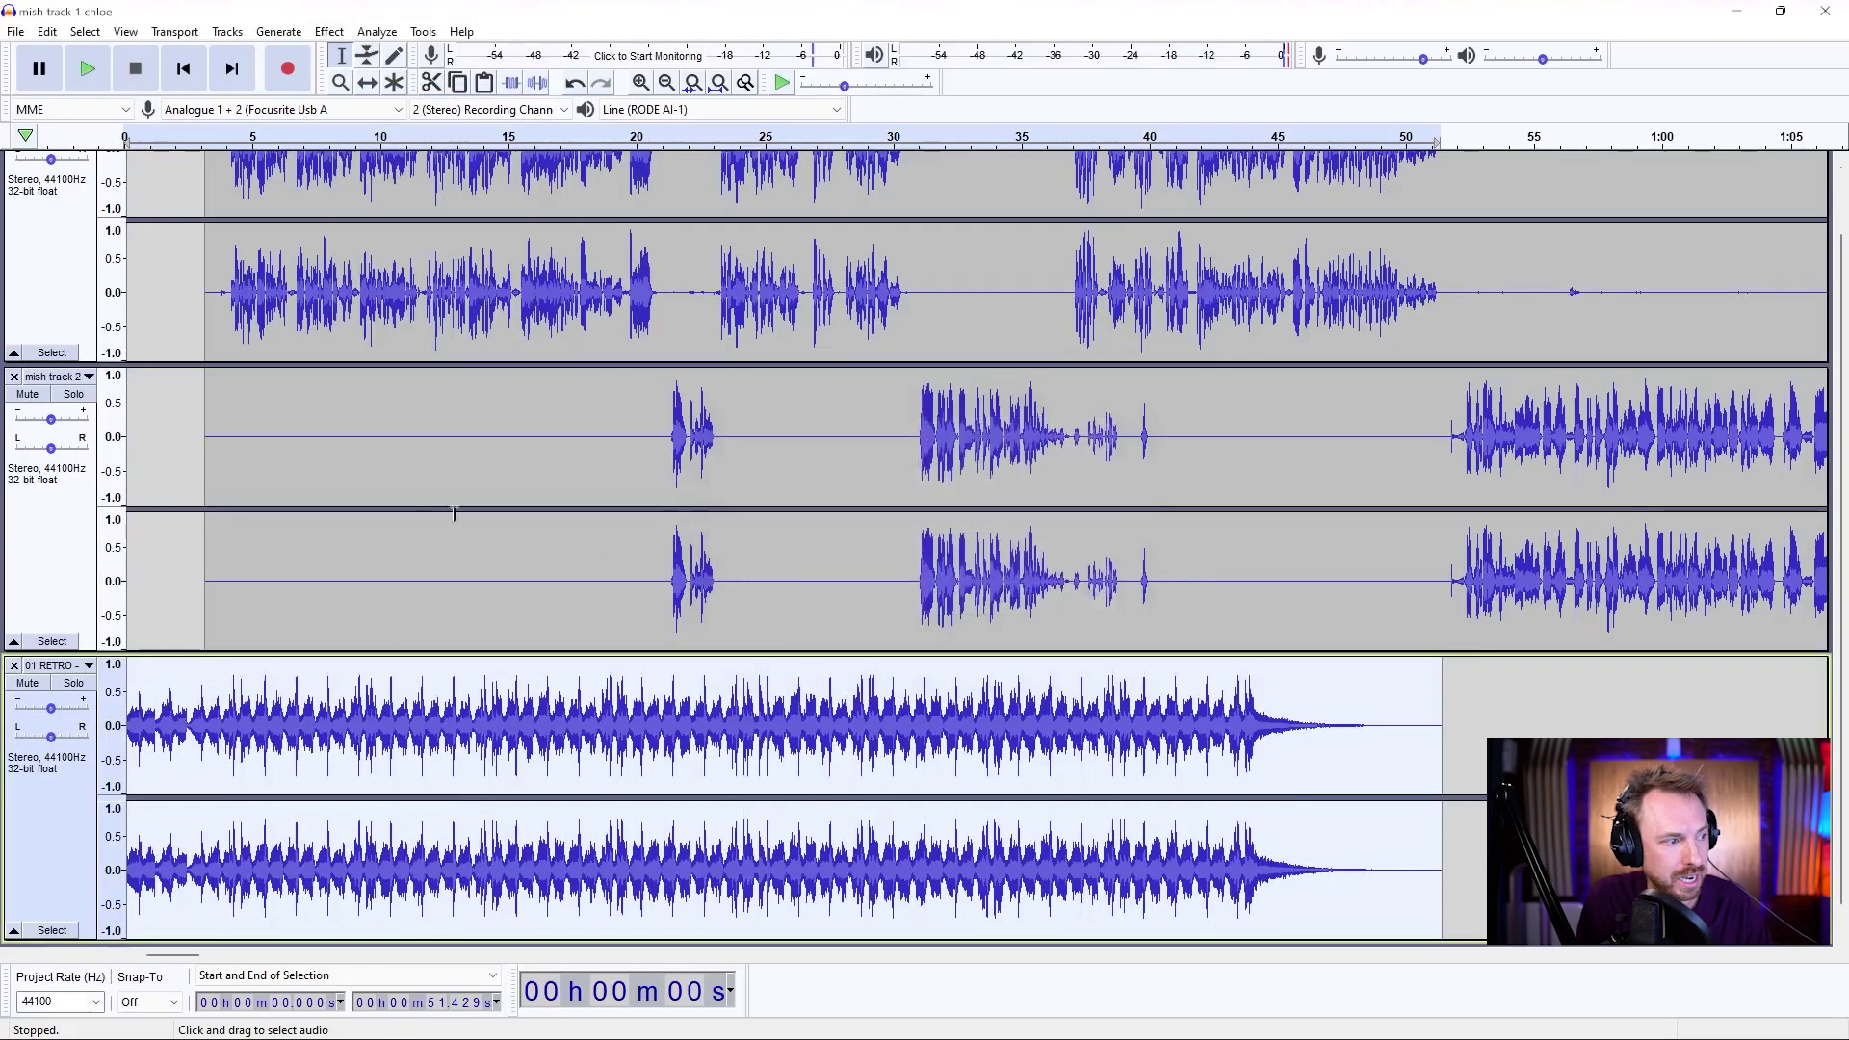
pyautogui.click(197, 136)
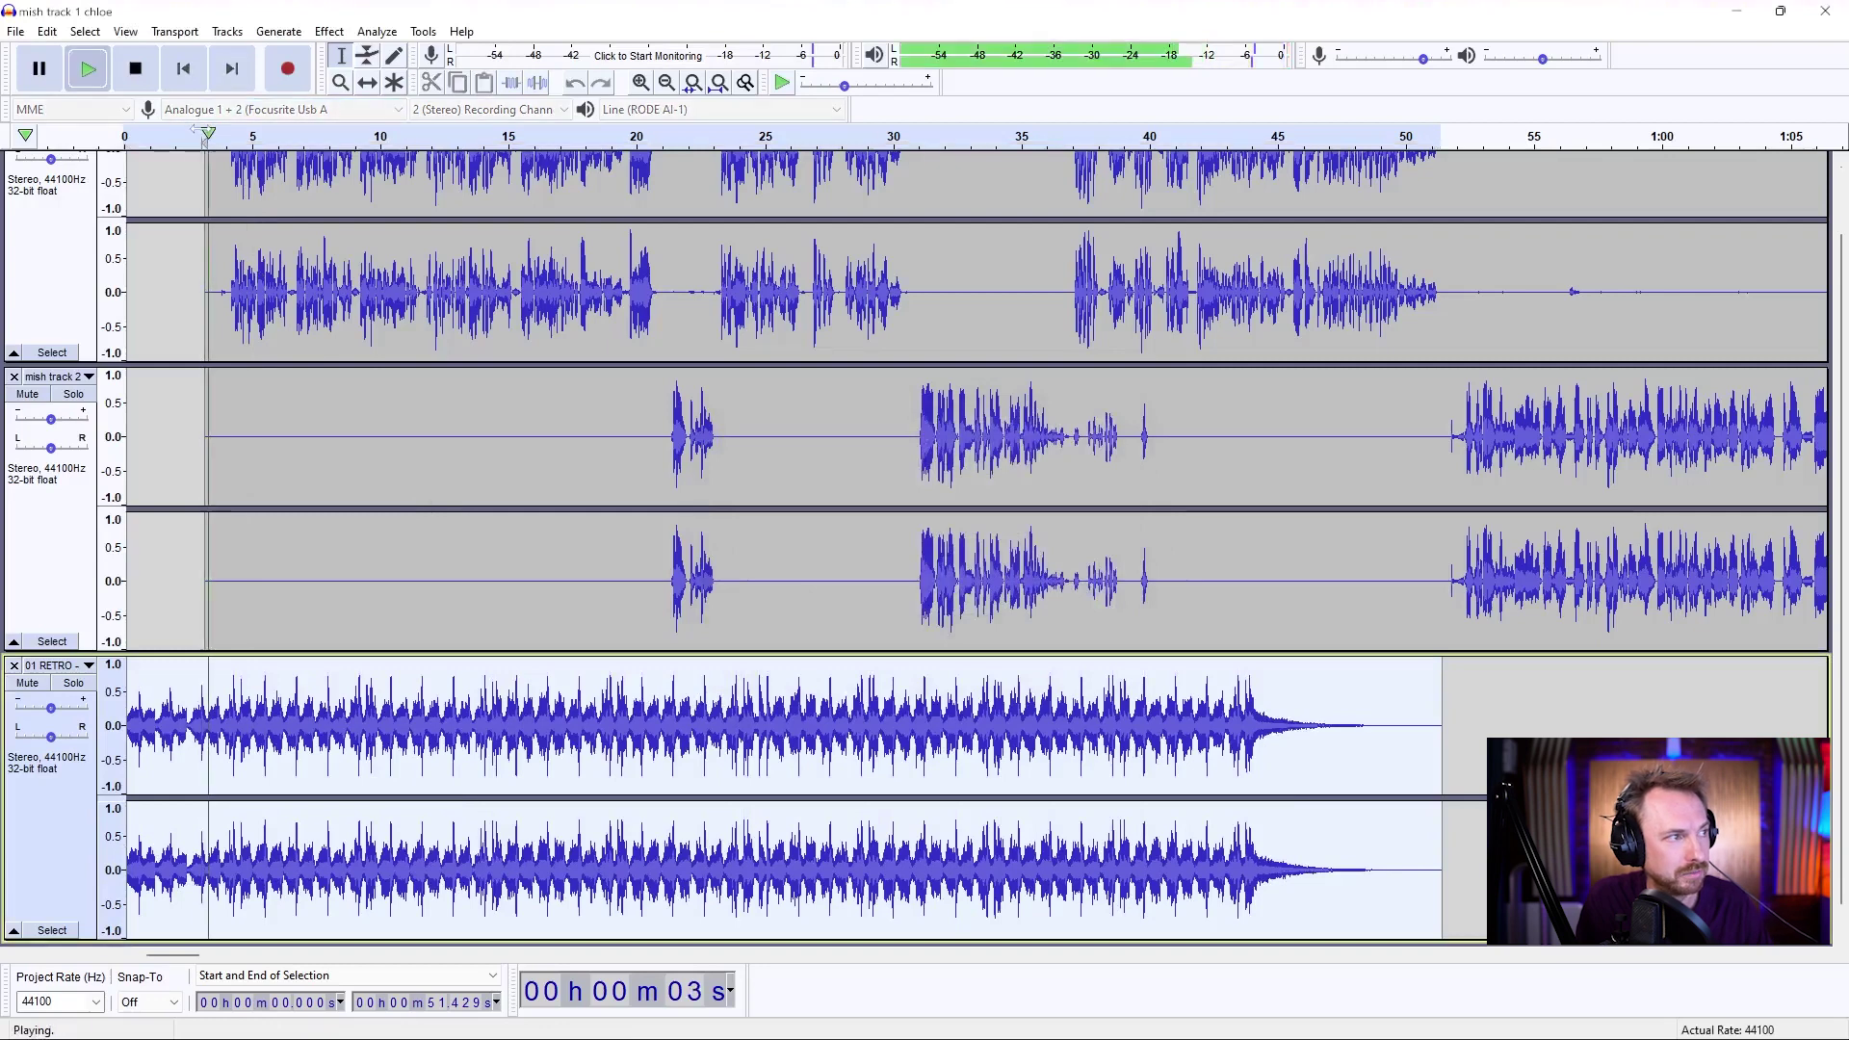
pyautogui.click(137, 69)
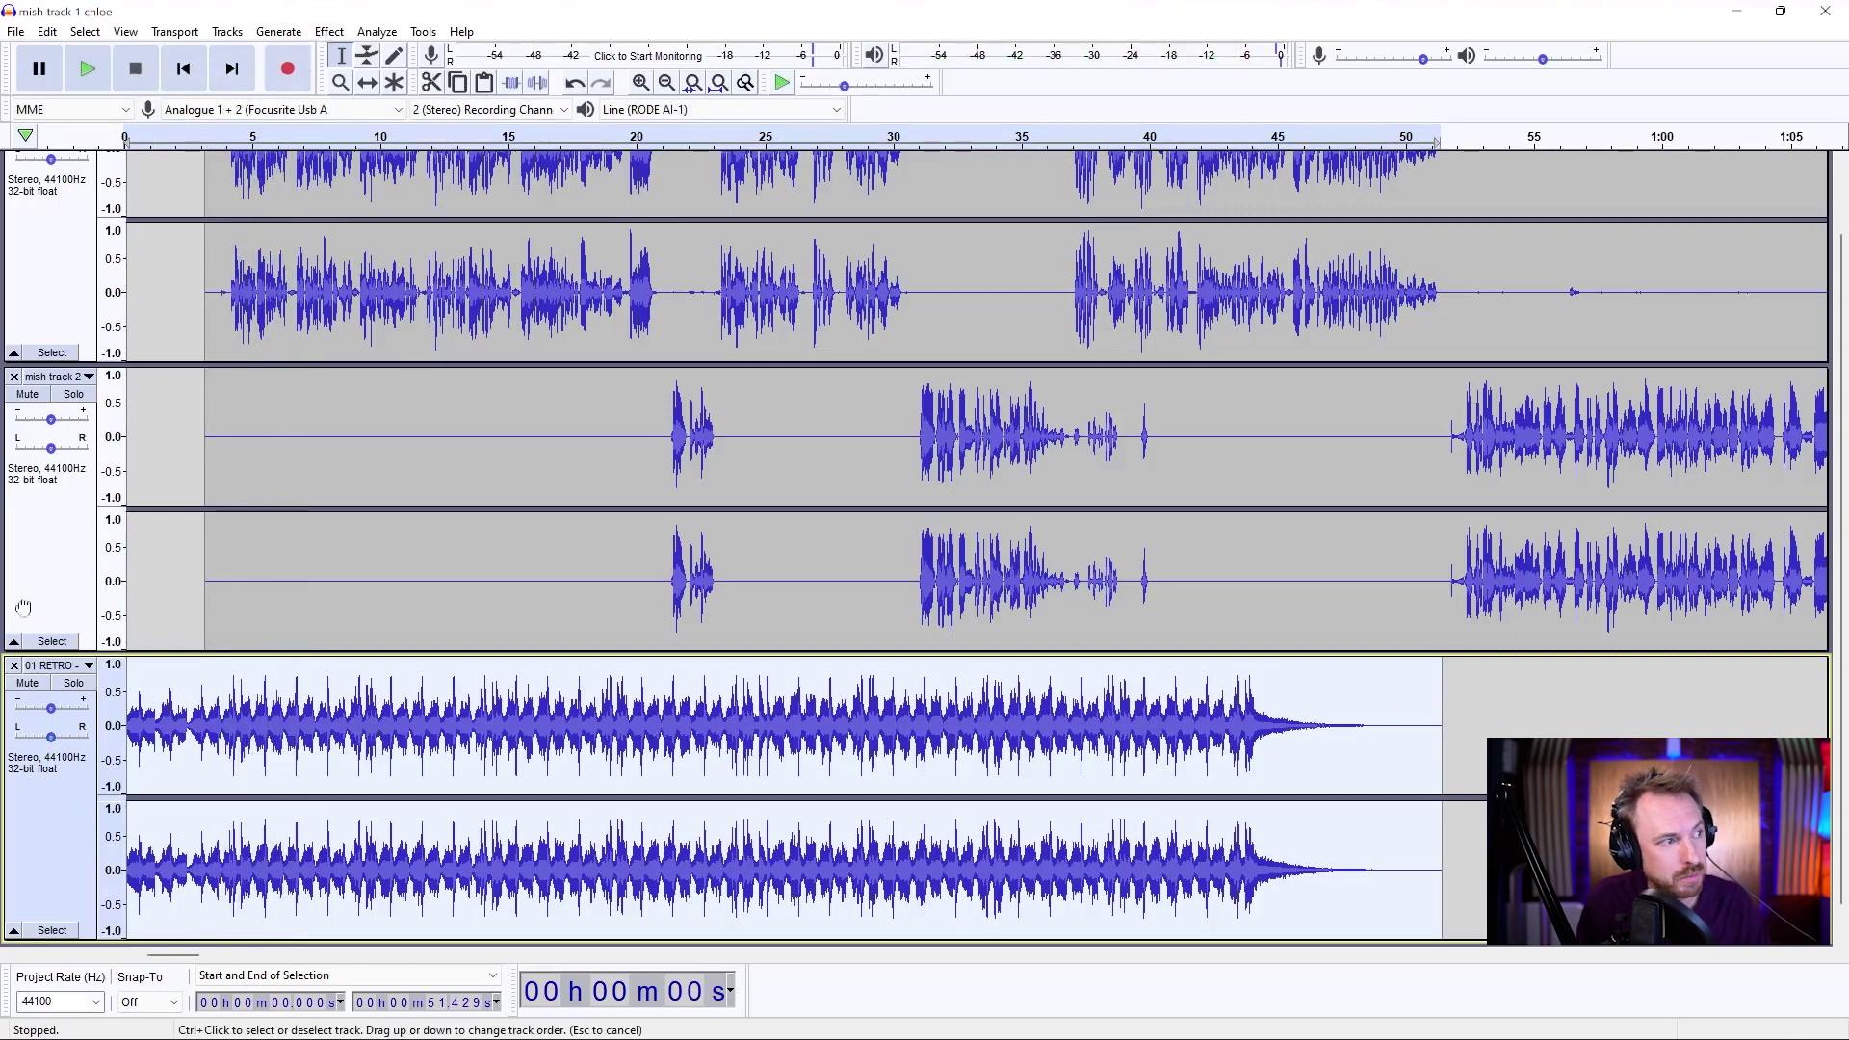
# - Move the 01 RETRO track to the top, apply default Auto Duck, and preview the ducking
pyautogui.moveTo(23, 607); pyautogui.dragTo(36, 183)
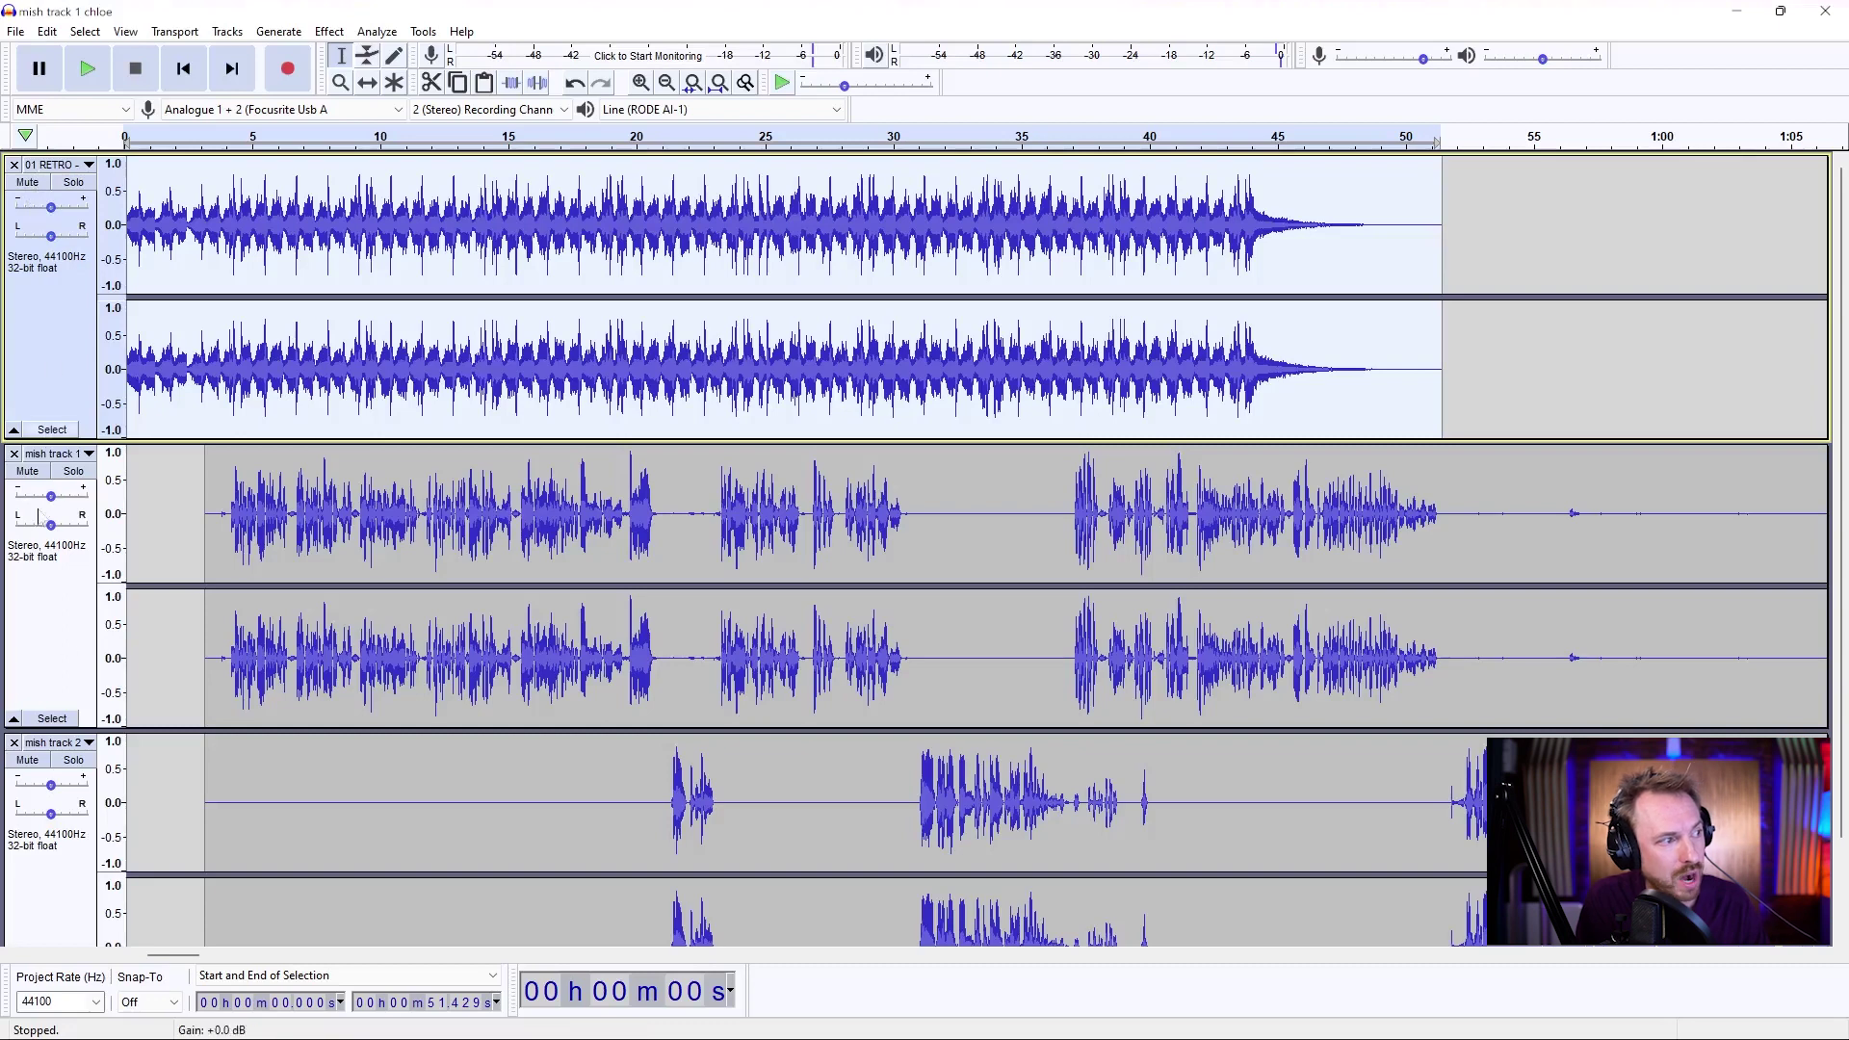
pyautogui.click(343, 32)
pyautogui.click(395, 115)
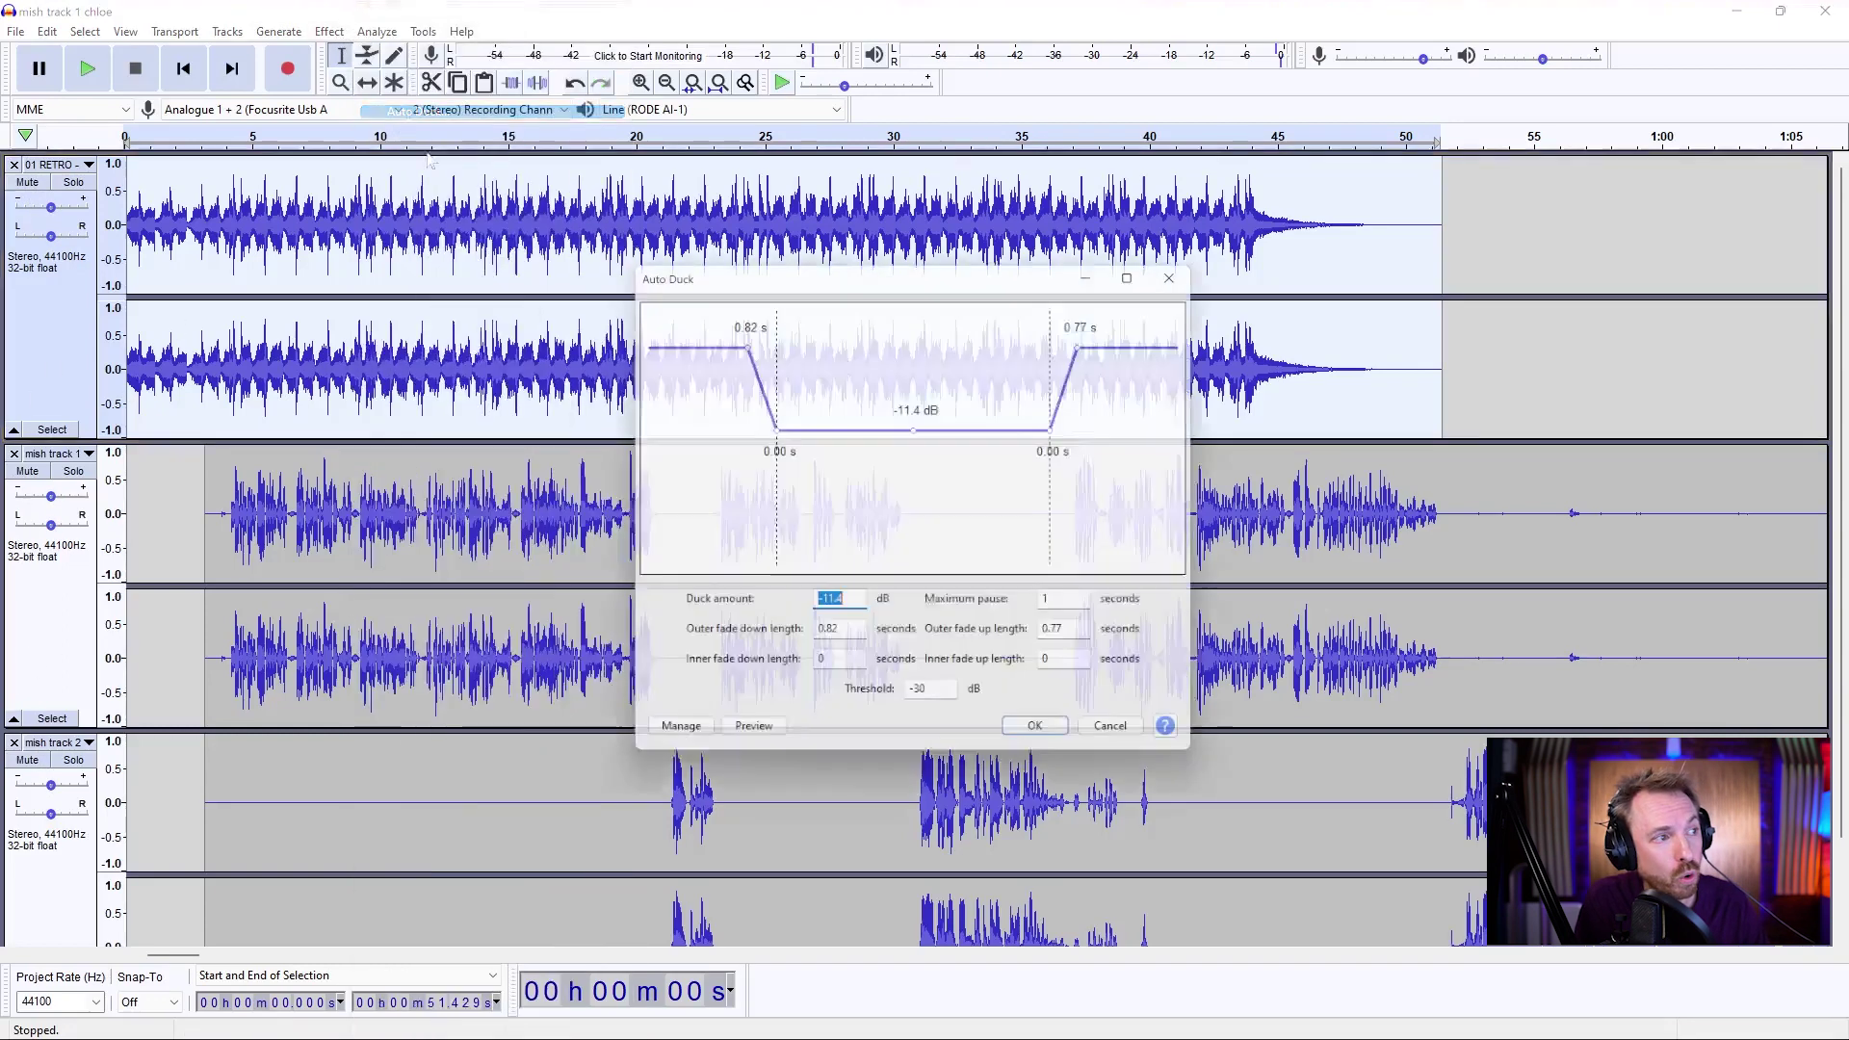
pyautogui.click(1054, 747)
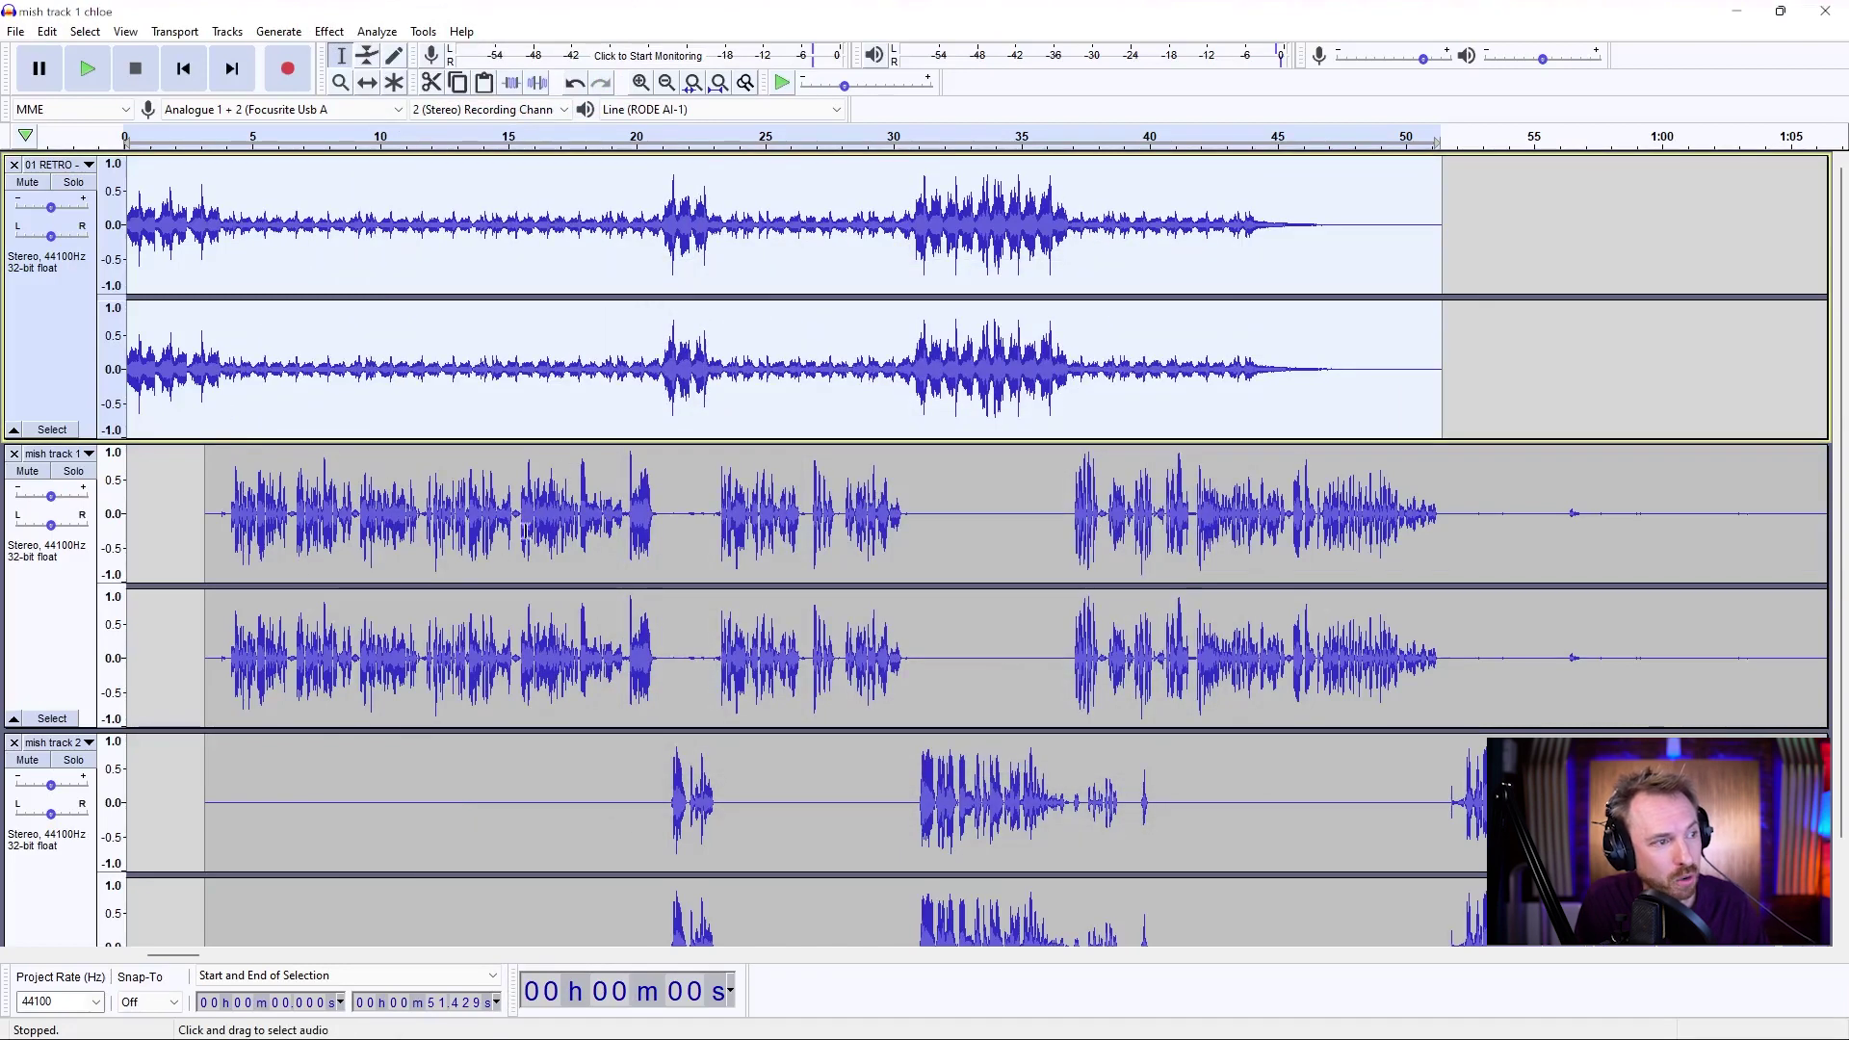
pyautogui.click(193, 139)
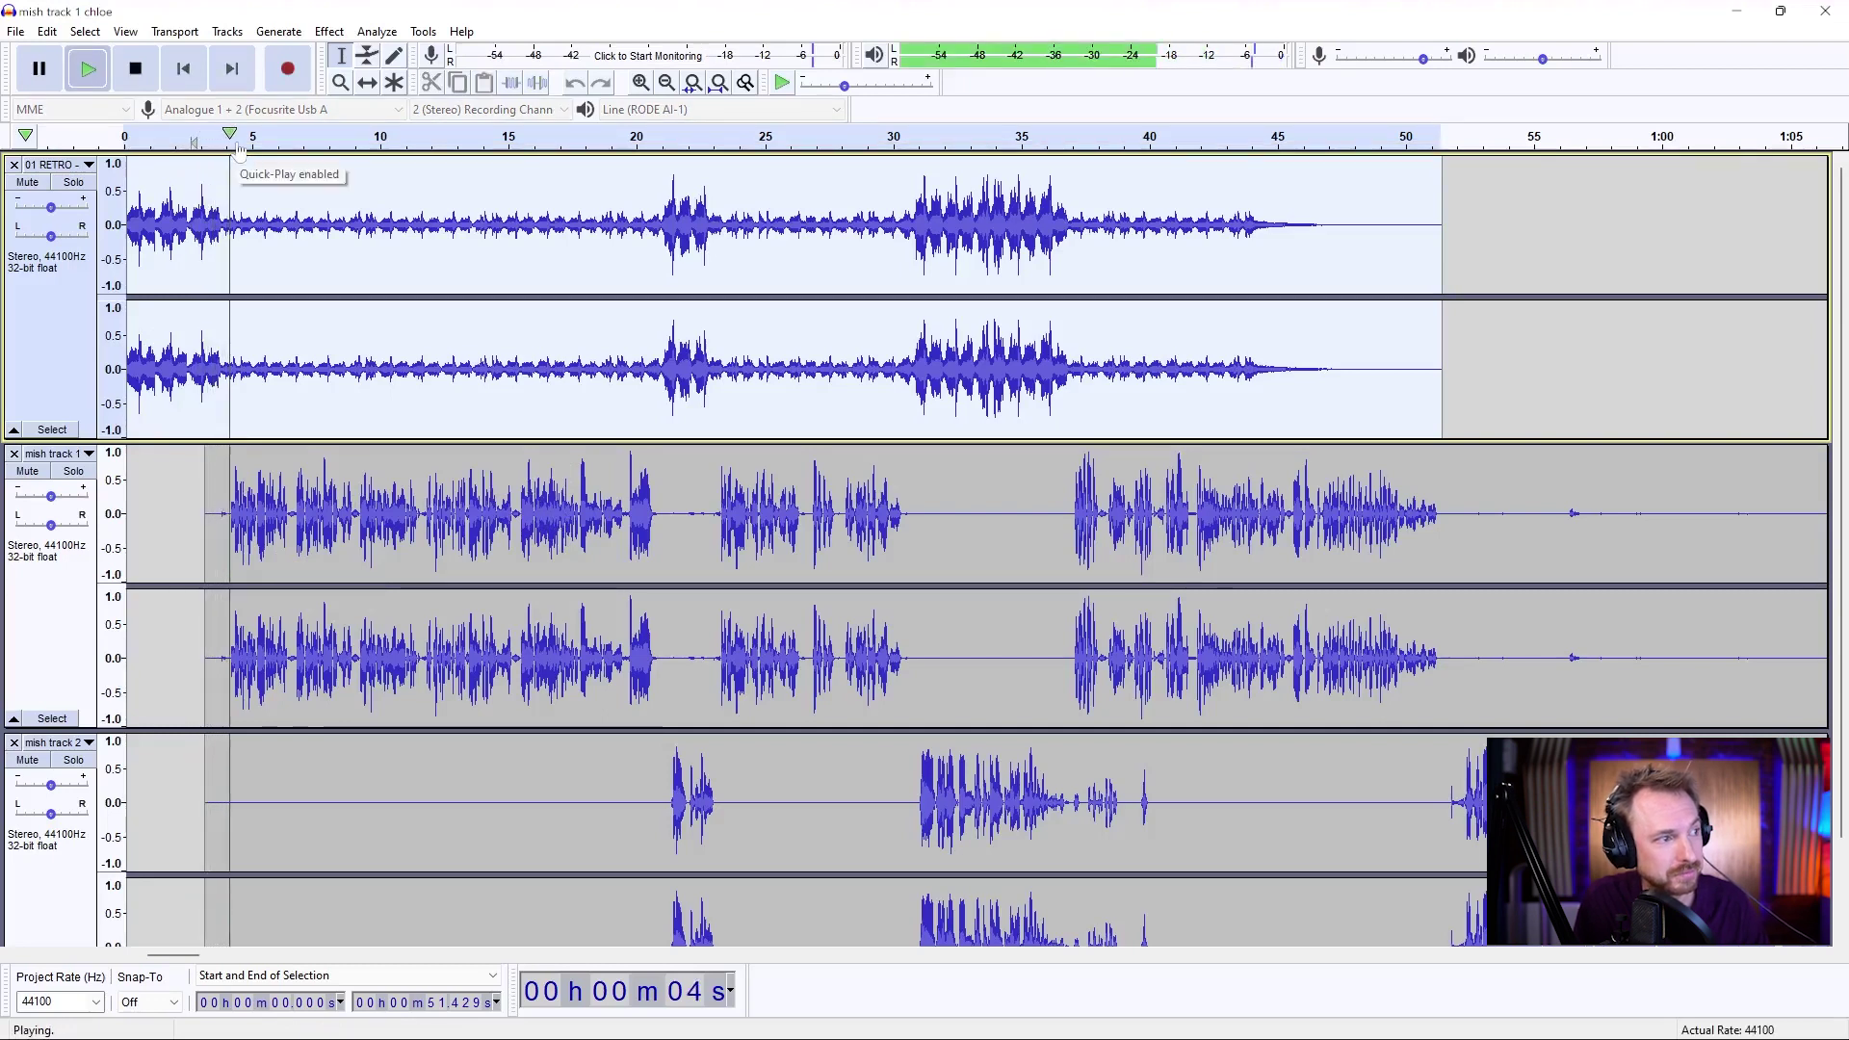
pyautogui.click(135, 77)
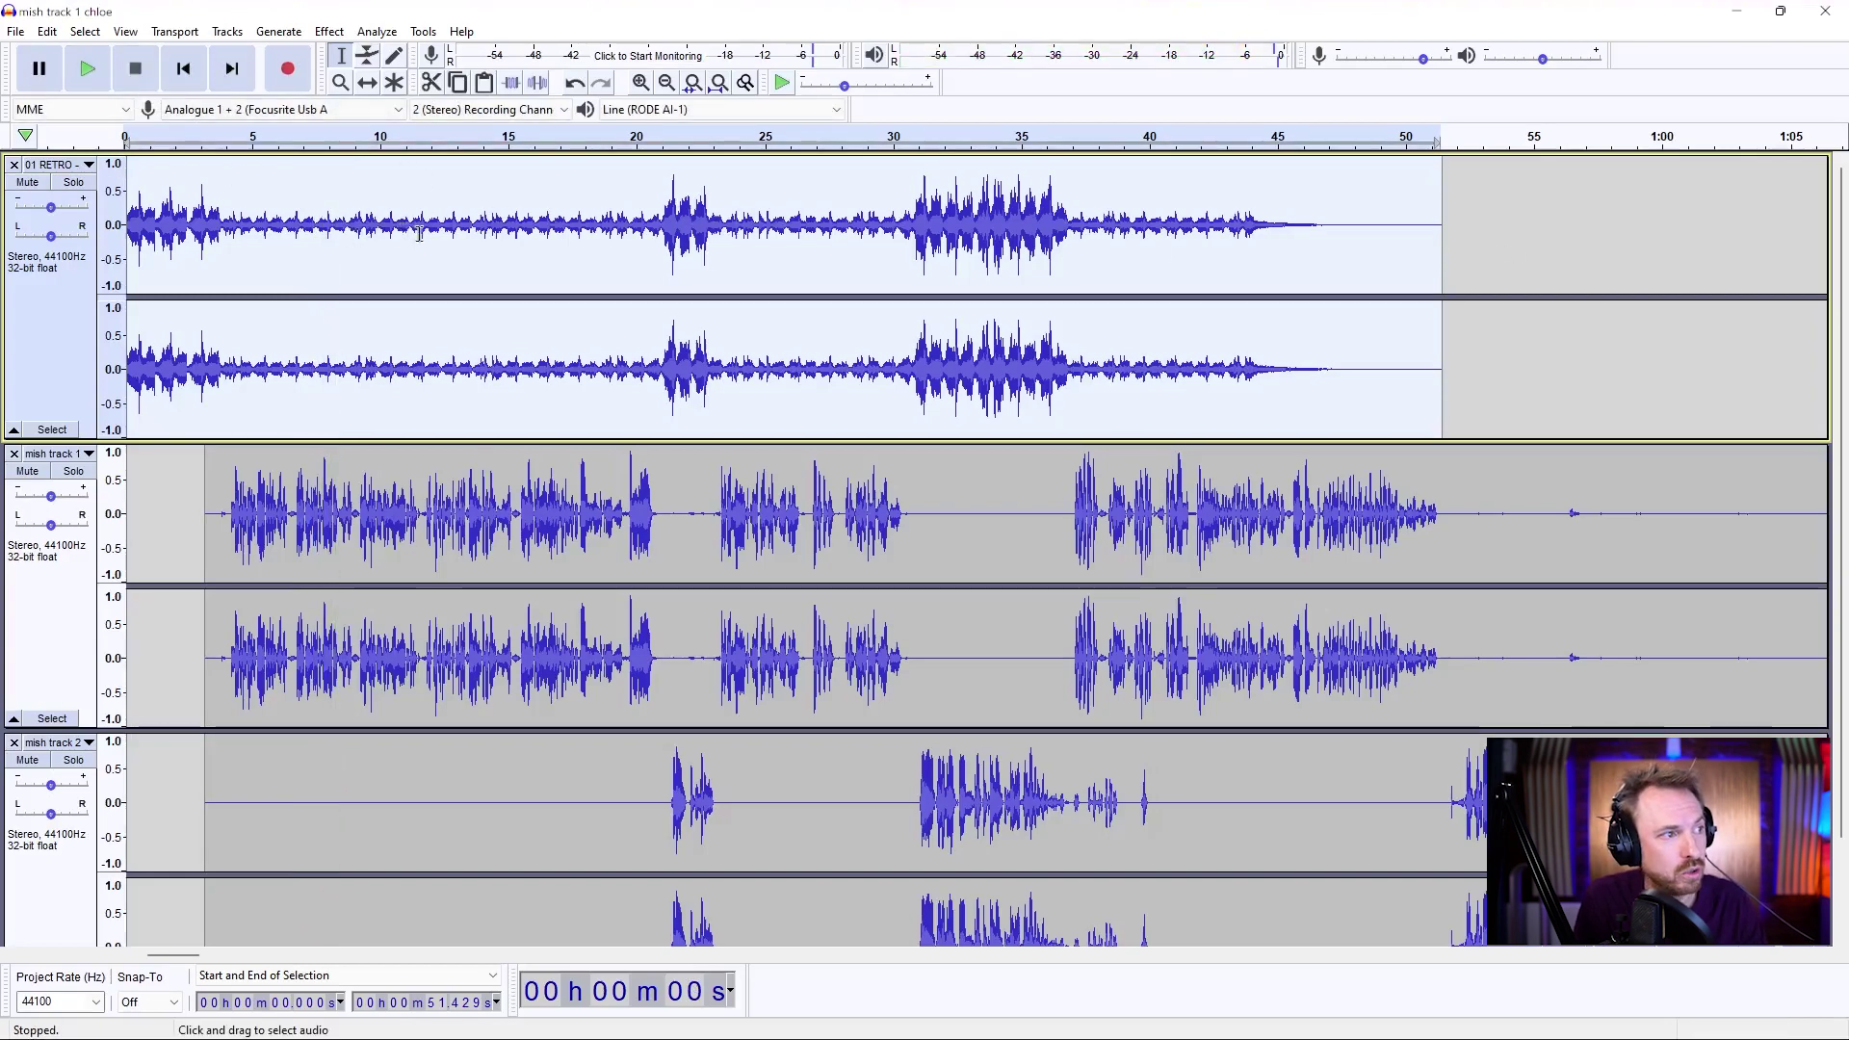
# - Delete the 01 RETRO music after about 11.6 s and add an envelope fade-out from about 4 s
pyautogui.moveTo(420, 233); pyautogui.dragTo(1537, 233)
pyautogui.press('Delete')
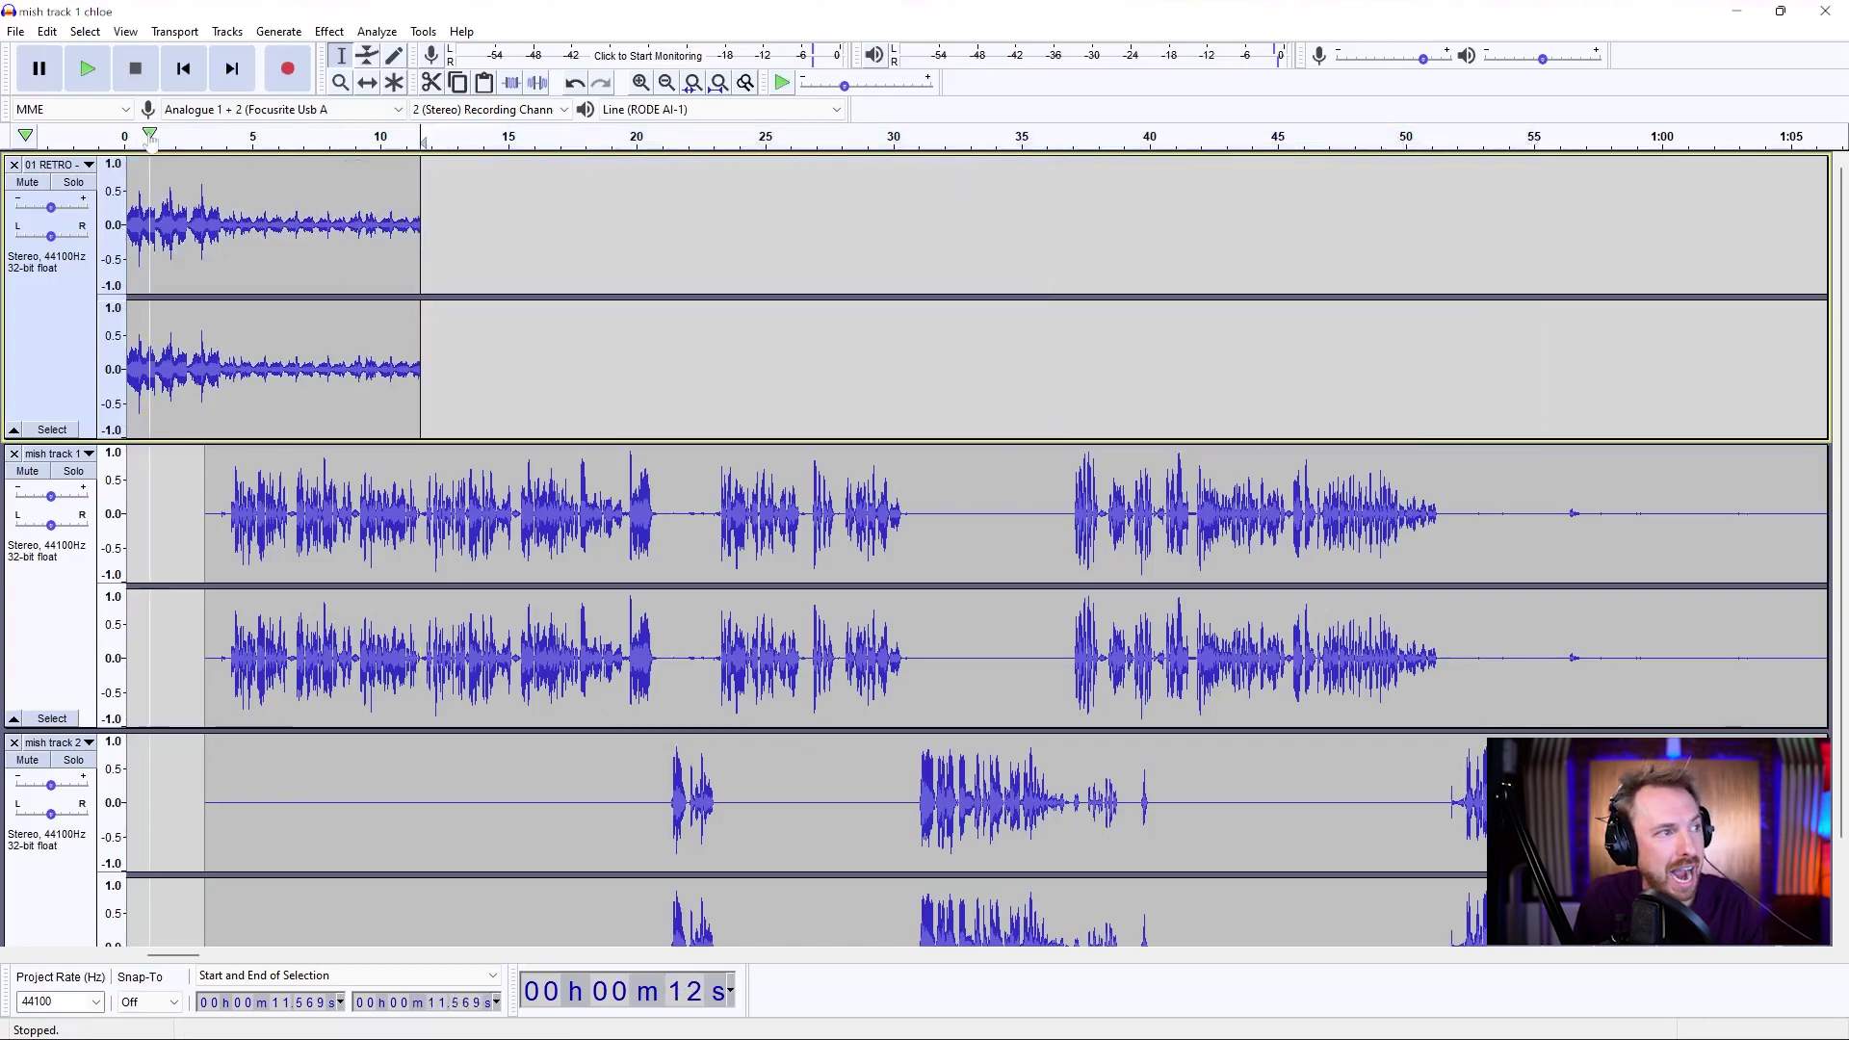
pyautogui.click(367, 55)
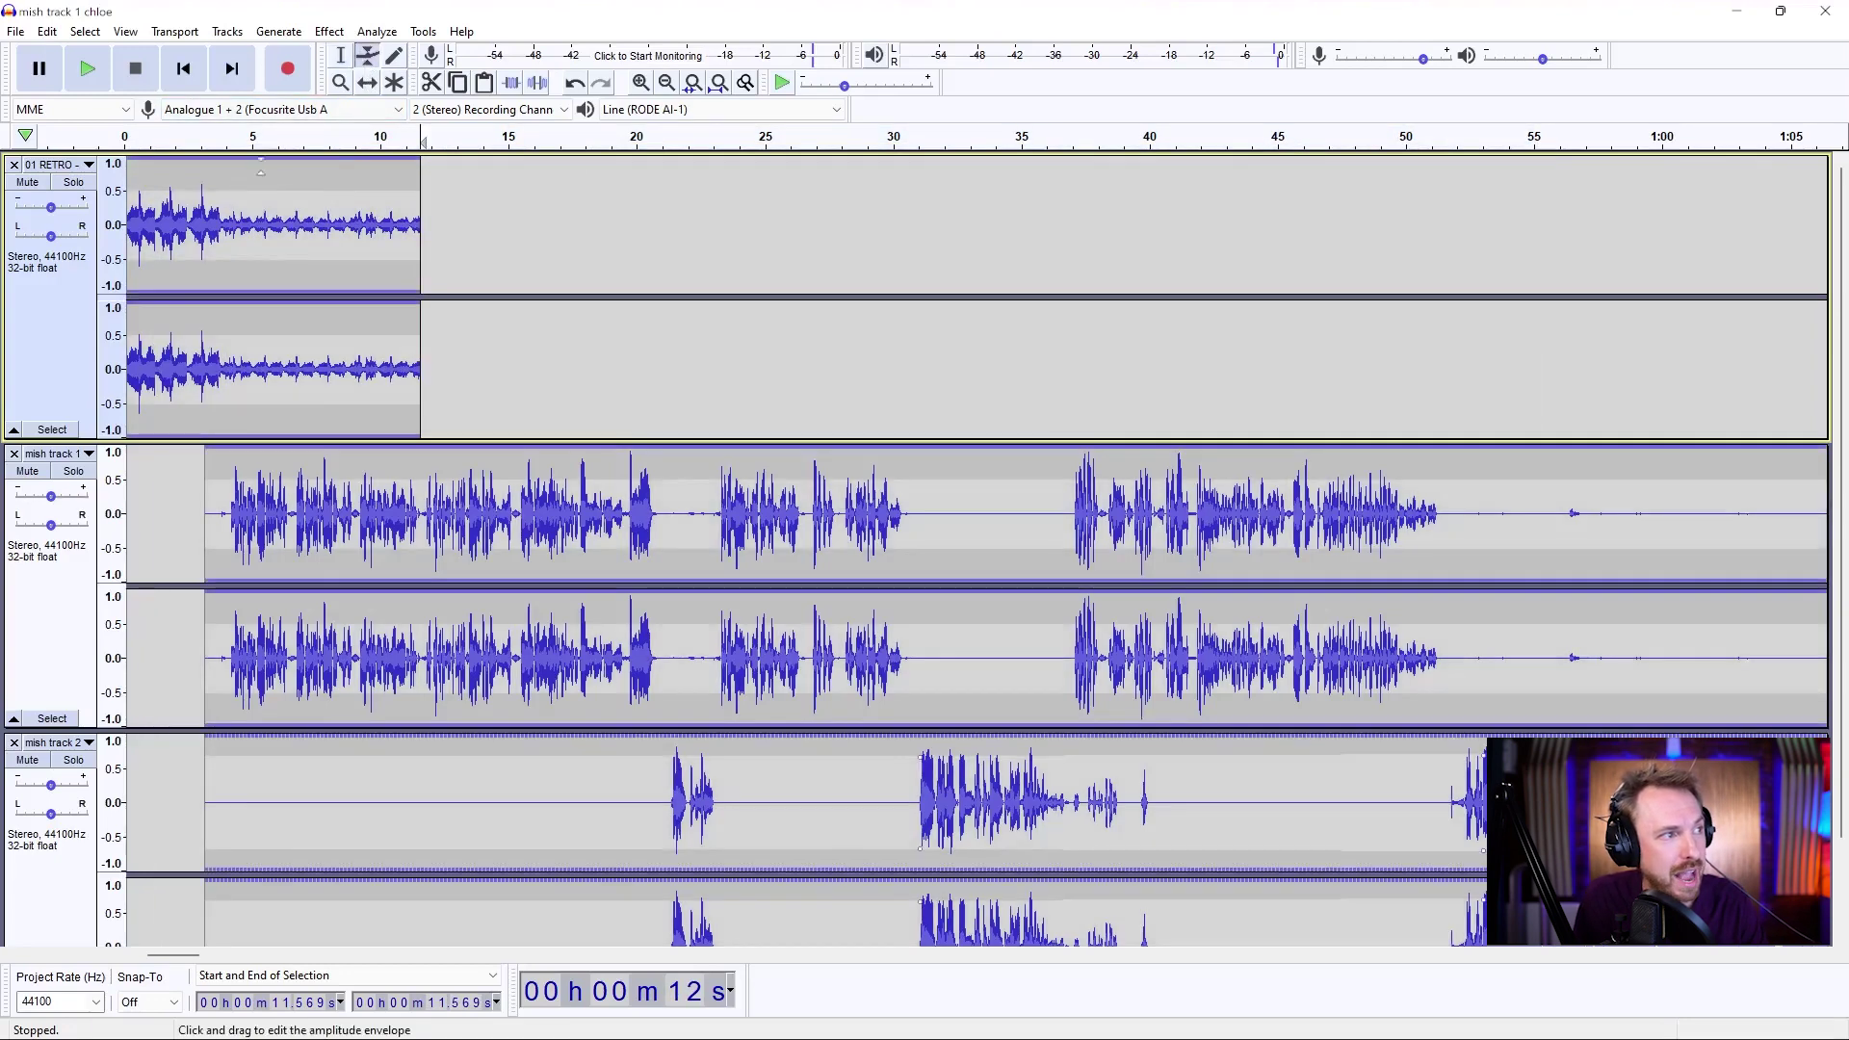
pyautogui.click(230, 163)
pyautogui.click(336, 163)
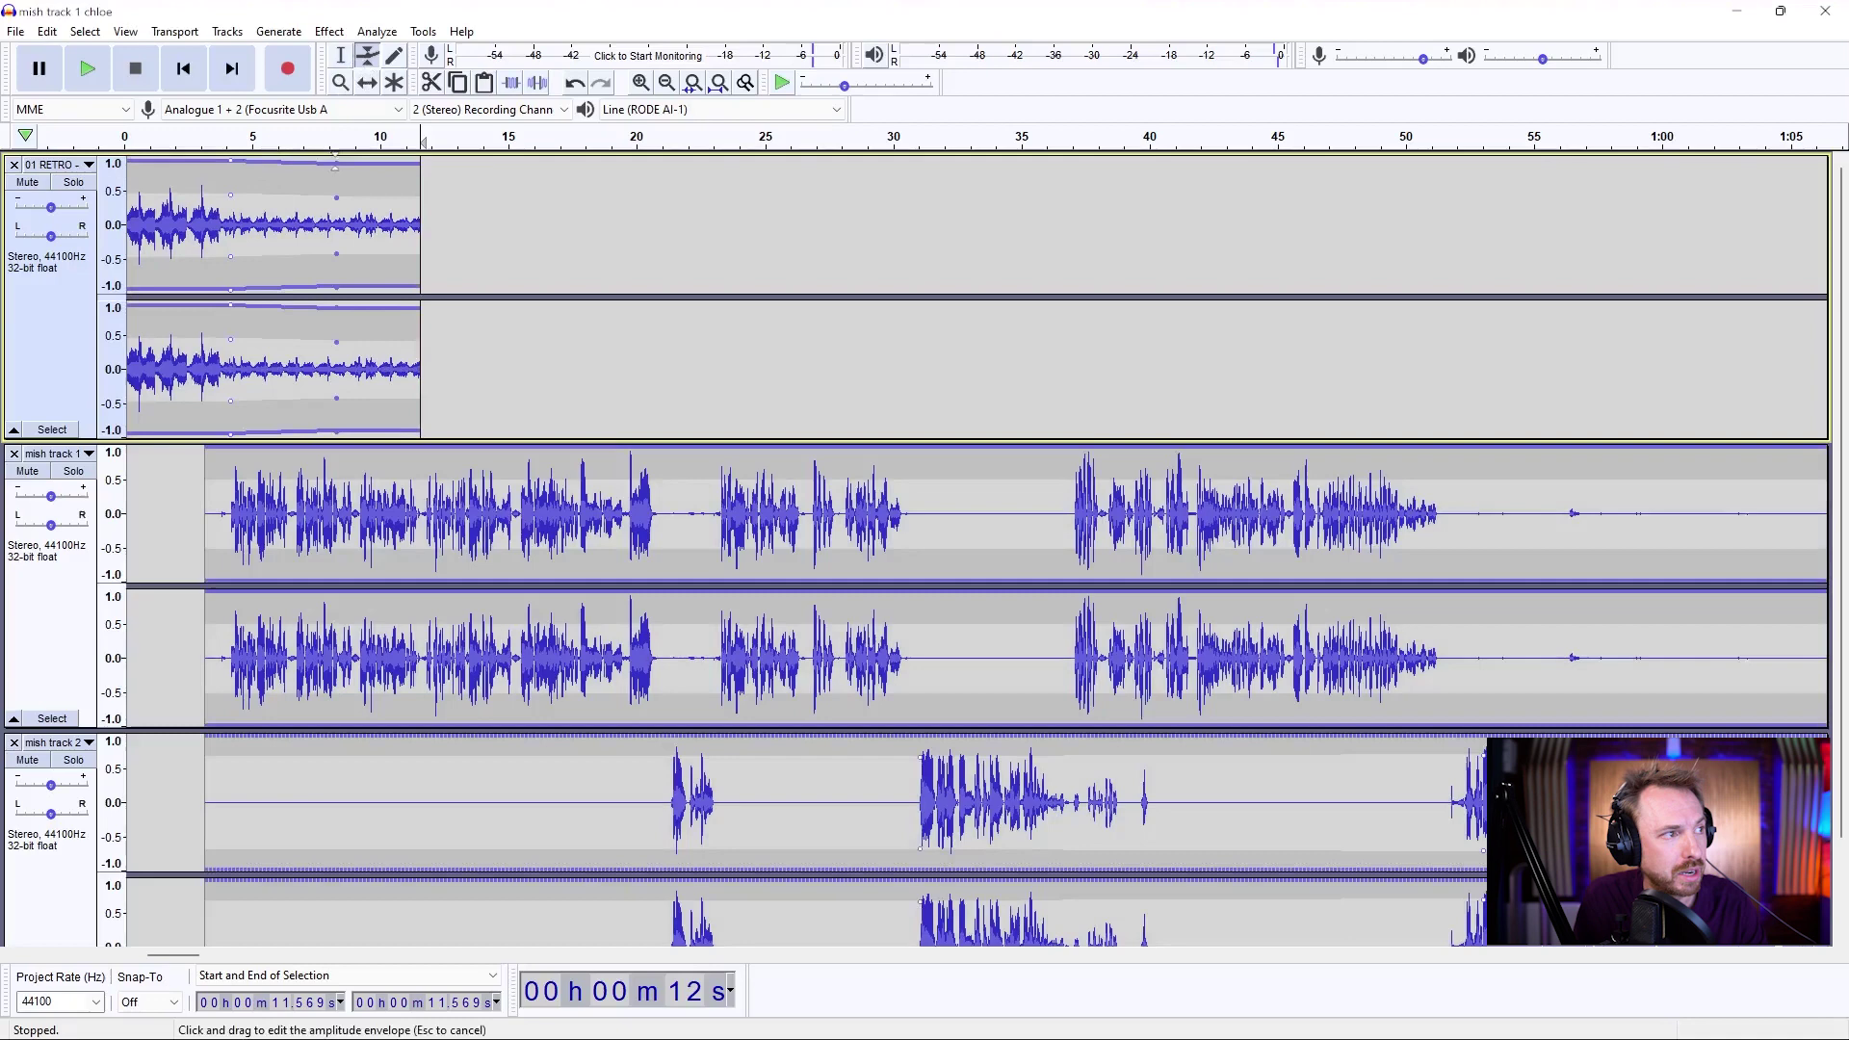
pyautogui.moveTo(384, 163); pyautogui.dragTo(405, 224)
pyautogui.moveTo(339, 163); pyautogui.dragTo(311, 188)
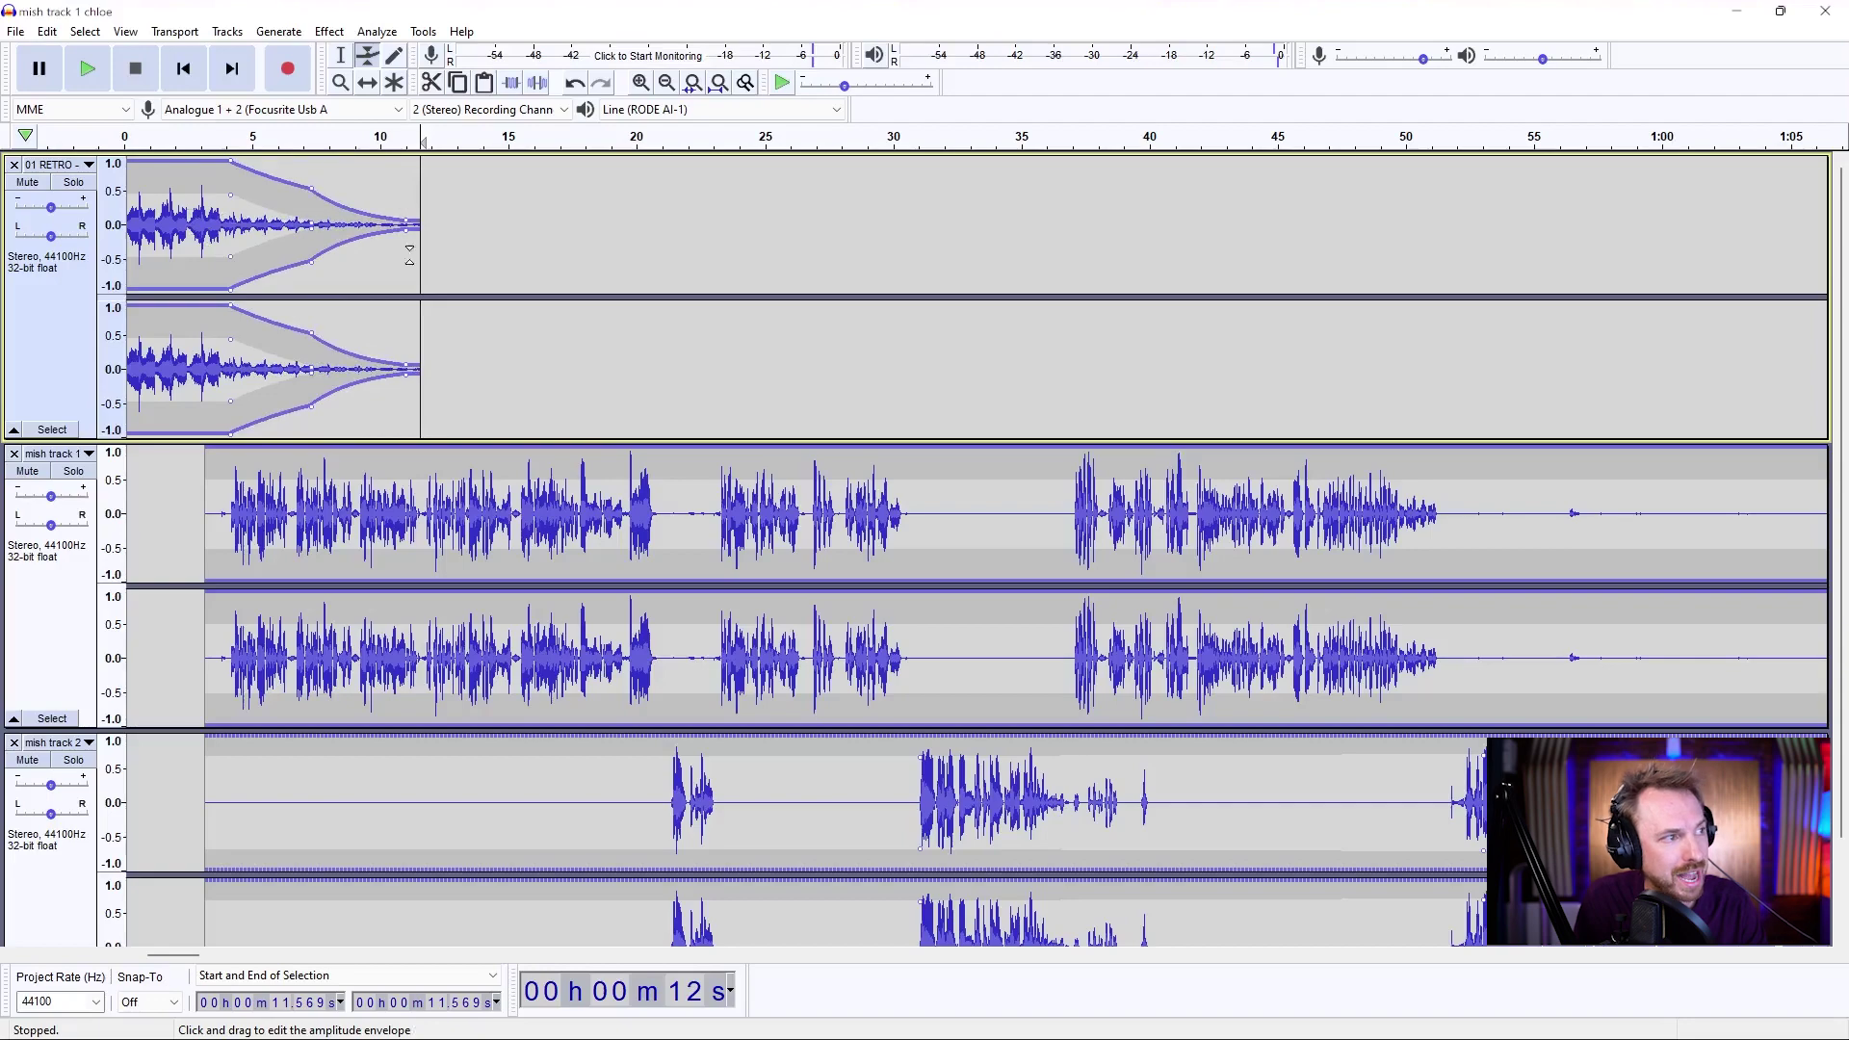